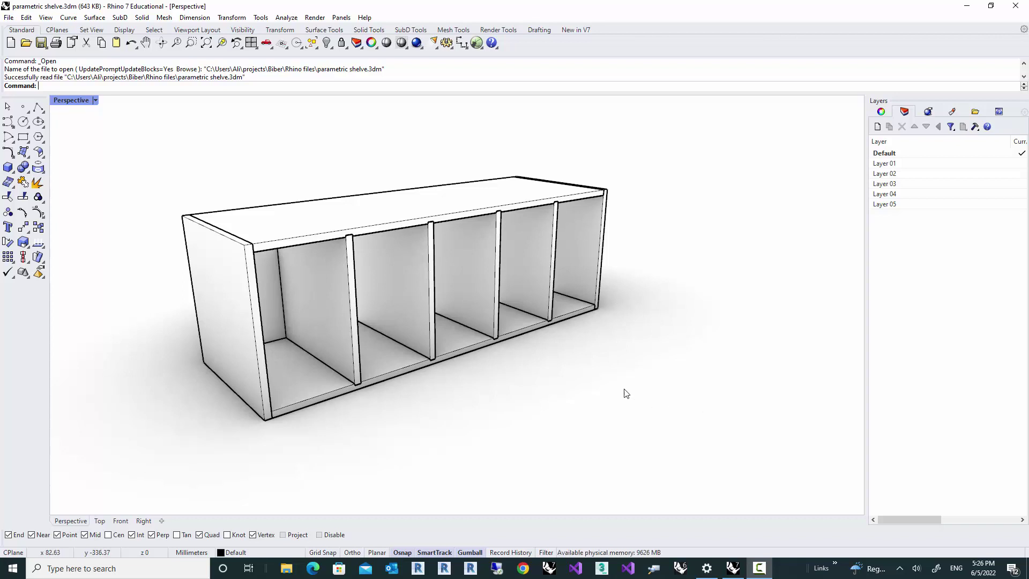
- Examine the shelf model from several angles, highlighting its left side panel and the corner joint with the top board
{"action": "right_click_drag", "start_coordinate": [560, 373], "coordinate": [551, 358]}
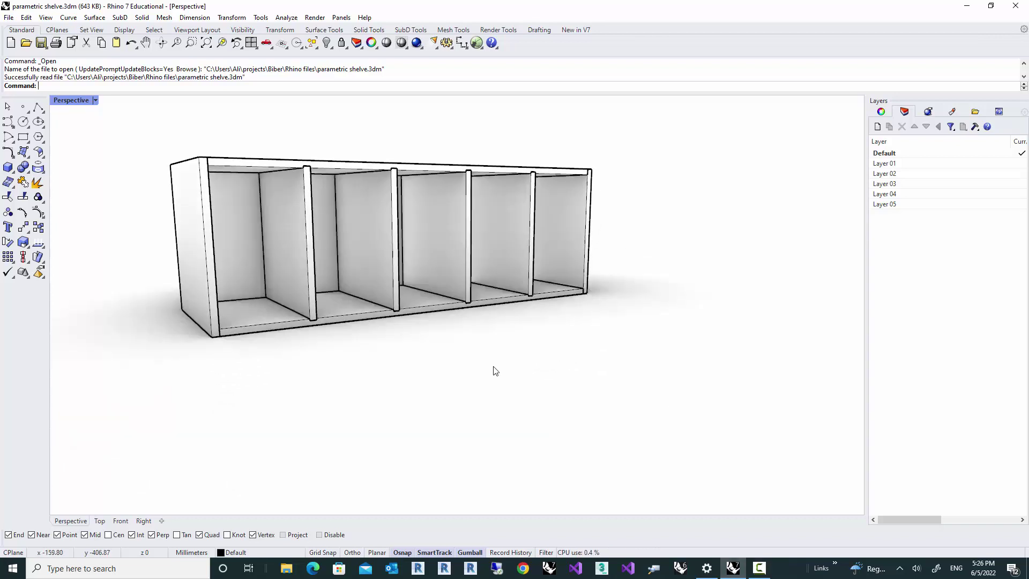
{"action": "mouse_move", "coordinate": [485, 374]}
{"action": "right_mouse_down", "text": "shift"}
{"action": "mouse_move", "coordinate": [517, 404]}
{"action": "mouse_move", "coordinate": [500, 388]}
{"action": "mouse_move", "coordinate": [510, 398]}
{"action": "right_mouse_up", "text": "shift"}
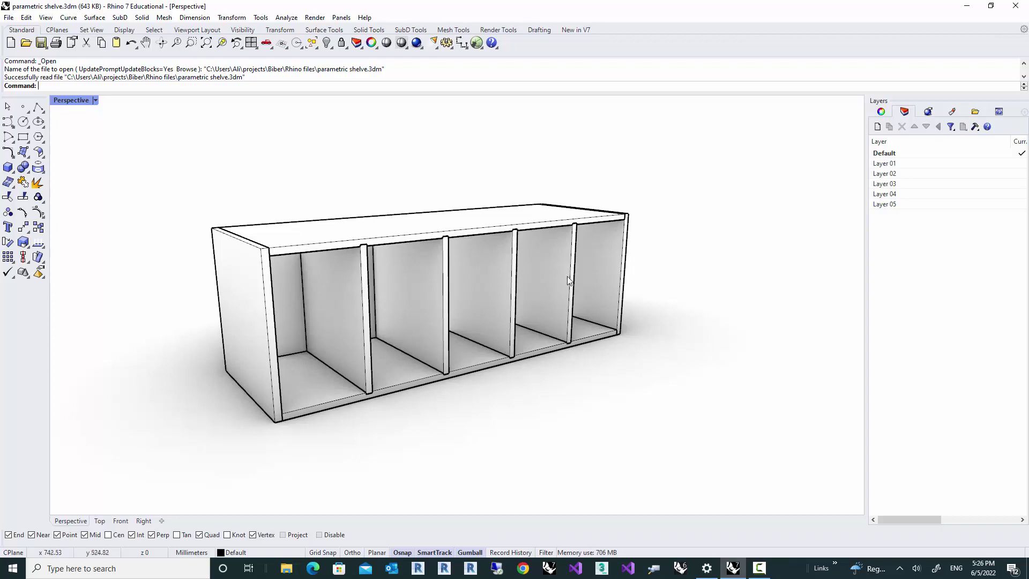
{"action": "right_click_drag", "start_coordinate": [565, 283], "coordinate": [559, 288]}
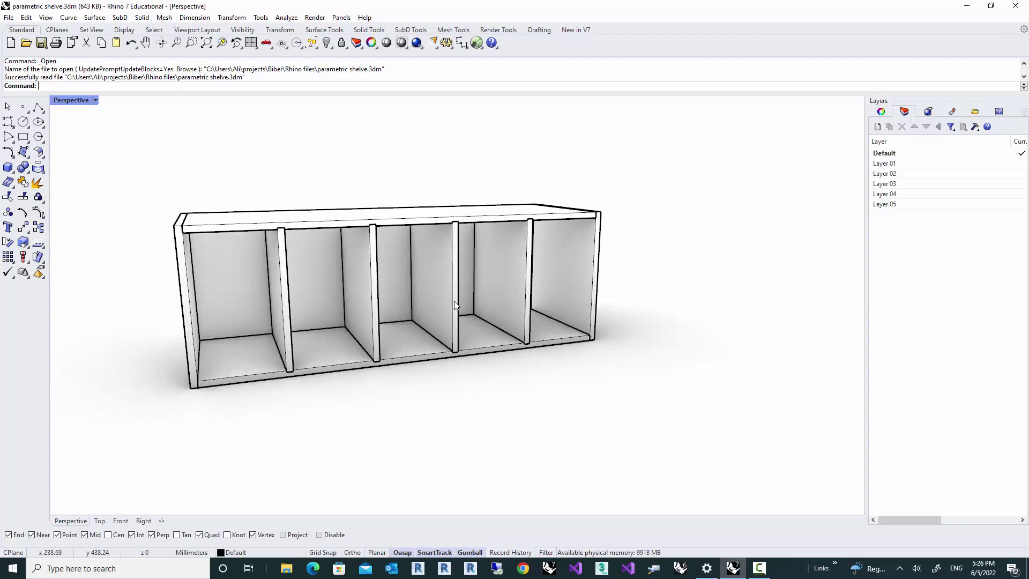
{"action": "right_click_drag", "start_coordinate": [454, 301], "coordinate": [475, 302]}
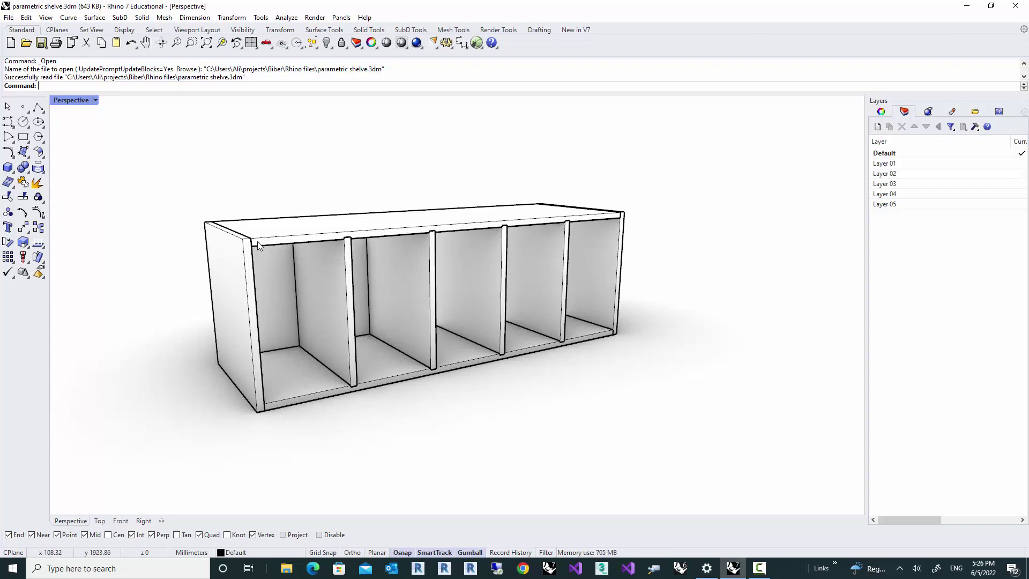
{"action": "left_click", "coordinate": [258, 246]}
{"action": "left_click", "coordinate": [241, 257]}
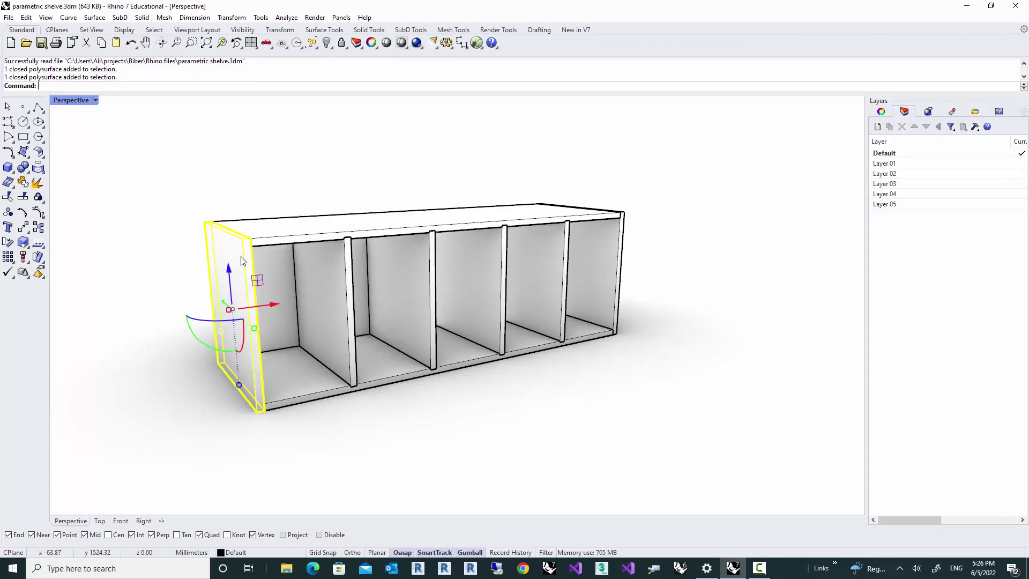
{"action": "left_click", "coordinate": [209, 213]}
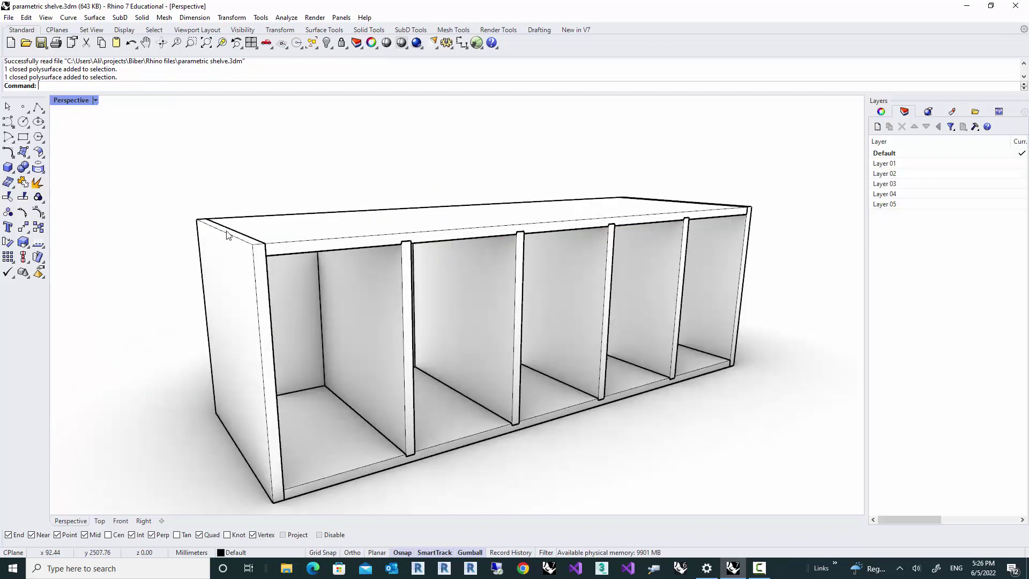
{"action": "scroll", "coordinate": [225, 233], "scroll_direction": "up", "scroll_amount": 2}
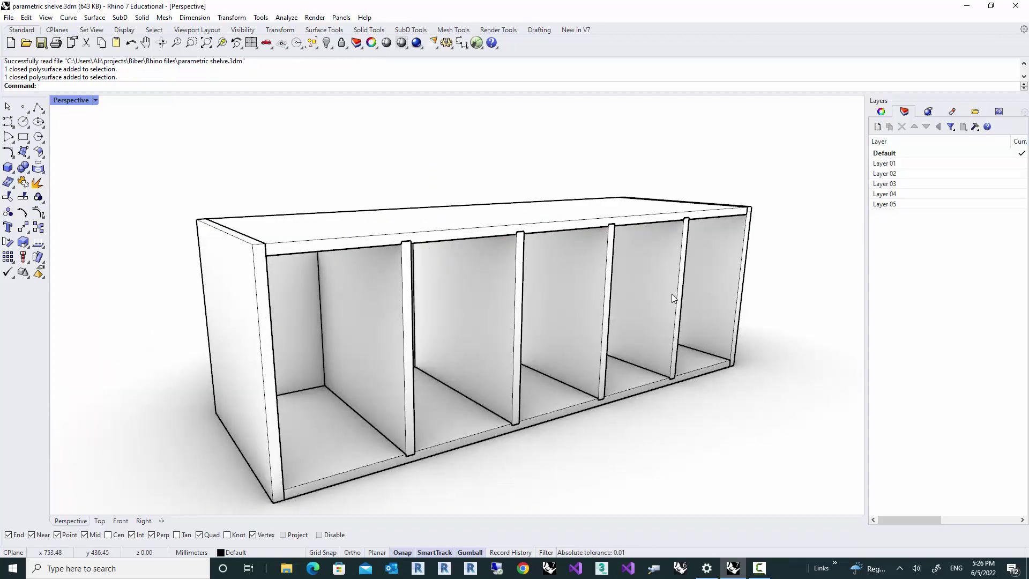
- Move the two dividers nearest the shelf's right end out in front of it to expose their grooves
{"action": "left_click", "coordinate": [652, 297]}
{"action": "left_click", "coordinate": [563, 292], "text": "shift"}
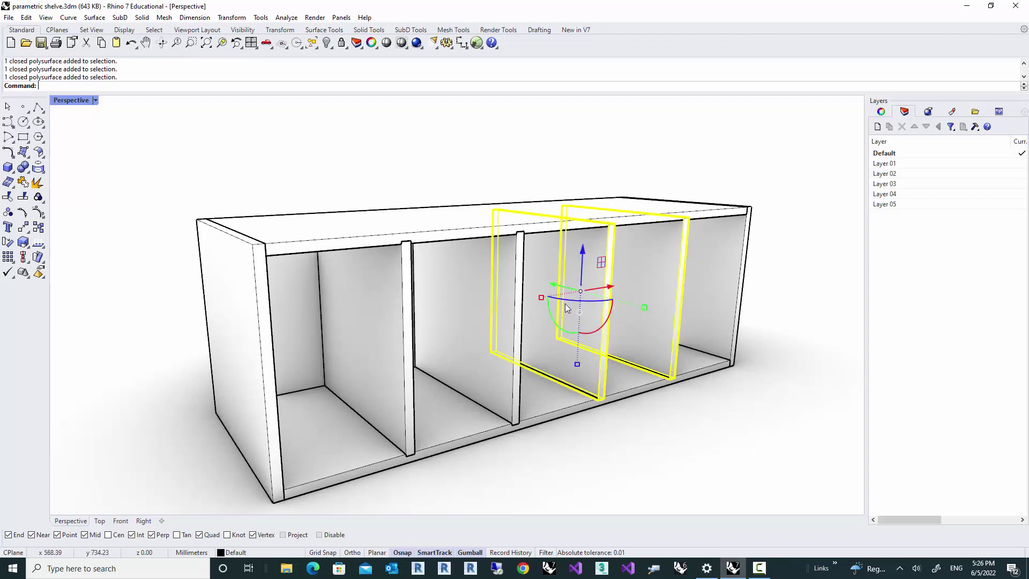
{"action": "left_click_drag", "start_coordinate": [564, 291], "coordinate": [784, 373]}
{"action": "left_click", "coordinate": [571, 455]}
{"action": "right_click_drag", "start_coordinate": [571, 455], "coordinate": [572, 436]}
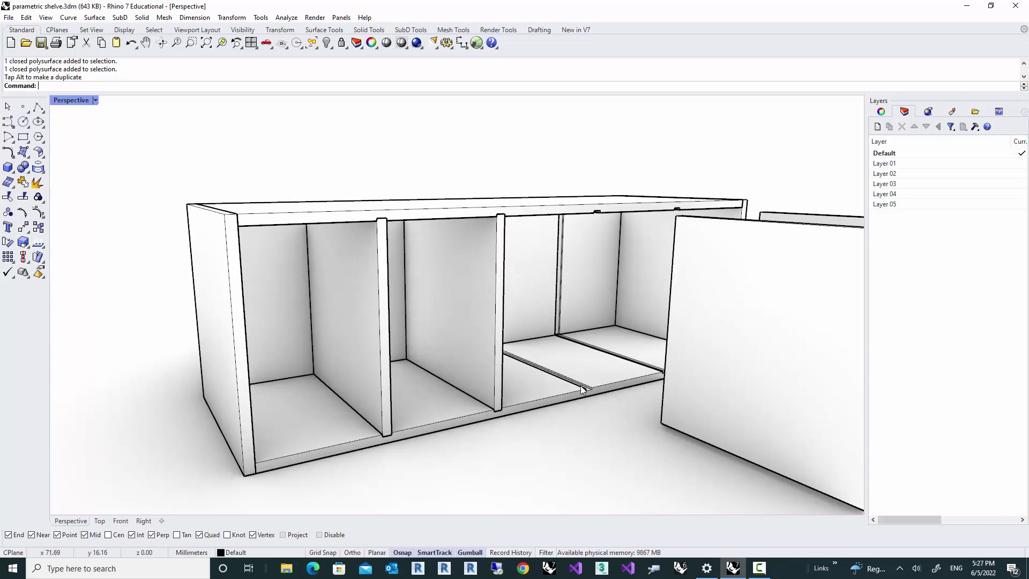
{"action": "right_click_drag", "start_coordinate": [583, 389], "coordinate": [588, 359]}
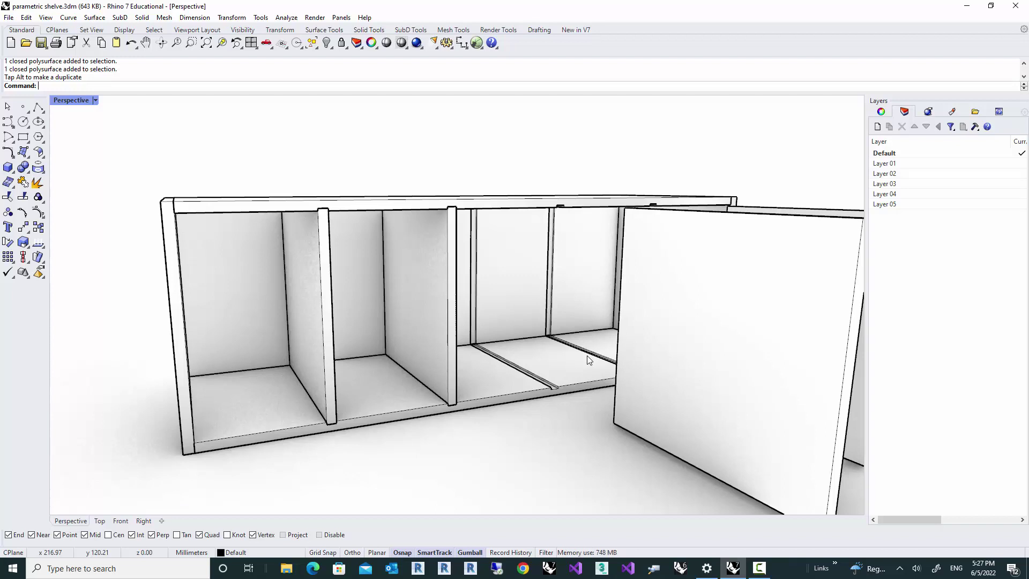
{"action": "scroll", "coordinate": [512, 352], "scroll_direction": "down", "scroll_amount": 3}
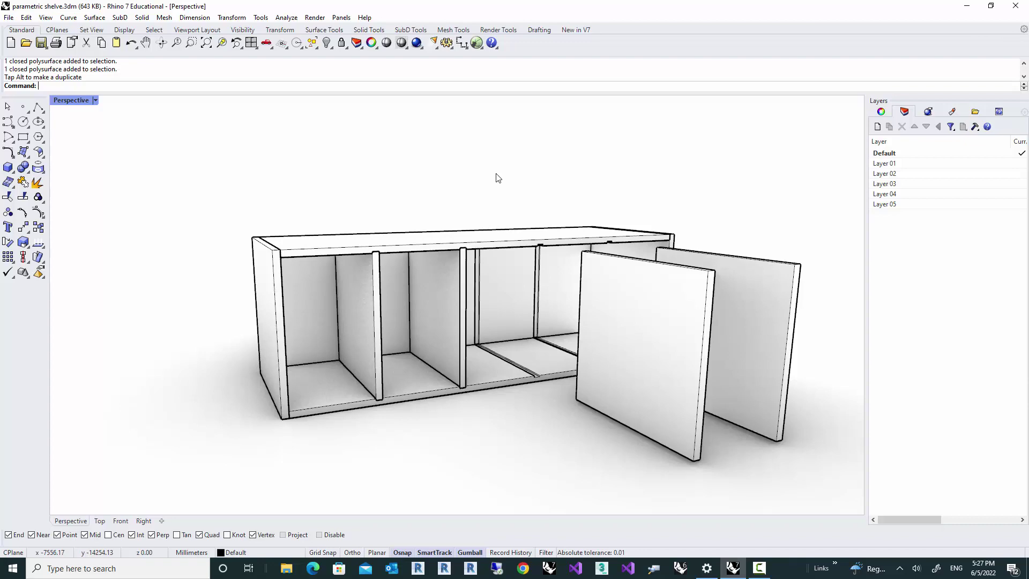
- Open the parametric shelves definition in Grasshopper and set the Perspective viewport to Shaded display
{"action": "left_click", "coordinate": [477, 42]}
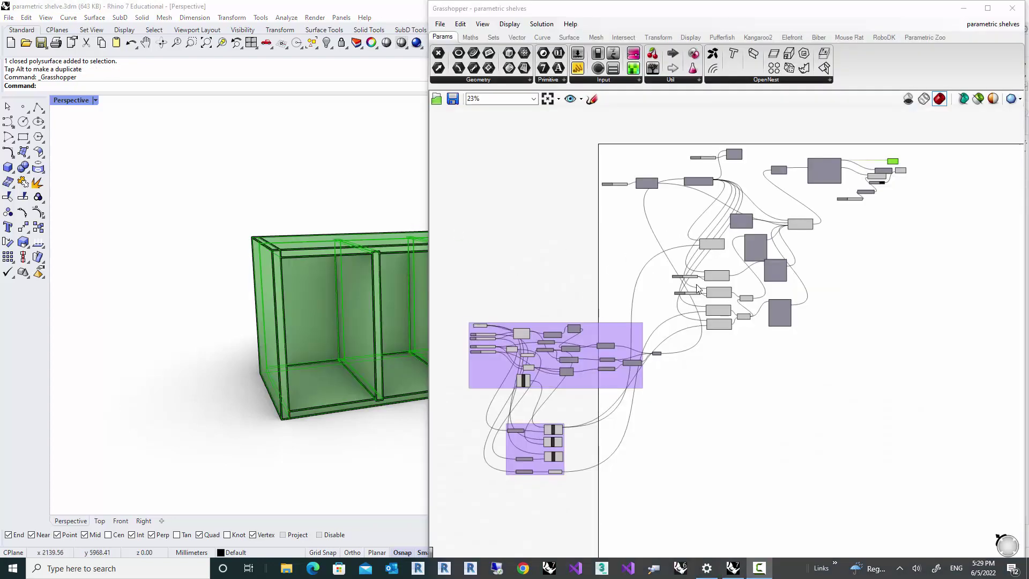
{"action": "left_click", "coordinate": [399, 48]}
{"action": "right_click_drag", "start_coordinate": [316, 184], "coordinate": [234, 190]}
{"action": "scroll", "coordinate": [335, 283], "scroll_direction": "down", "scroll_amount": 4}
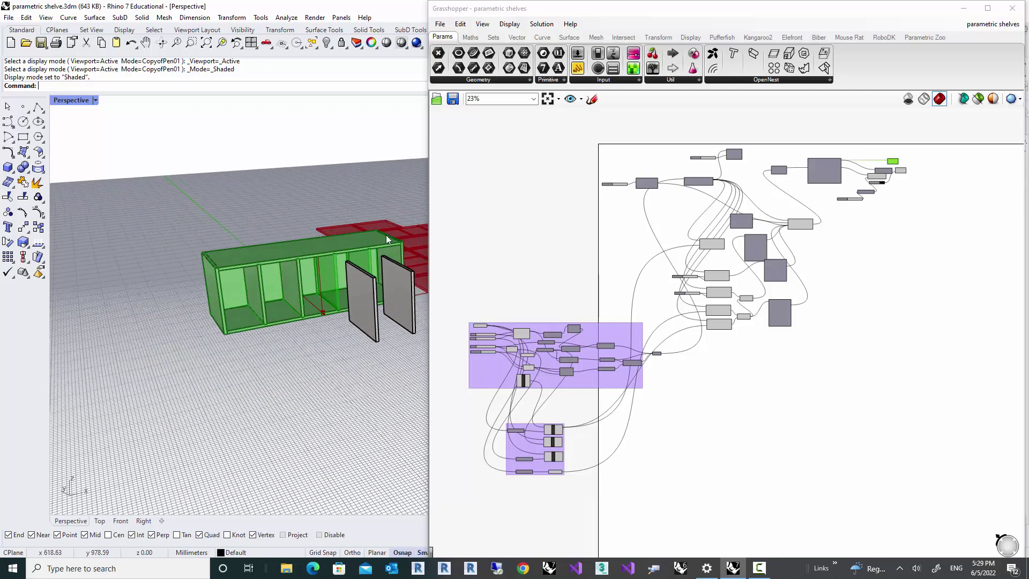
- Hide all the polysurfaces of the Rhino shelf model, including the two pulled-out dividers
{"action": "left_click_drag", "start_coordinate": [405, 270], "coordinate": [185, 375]}
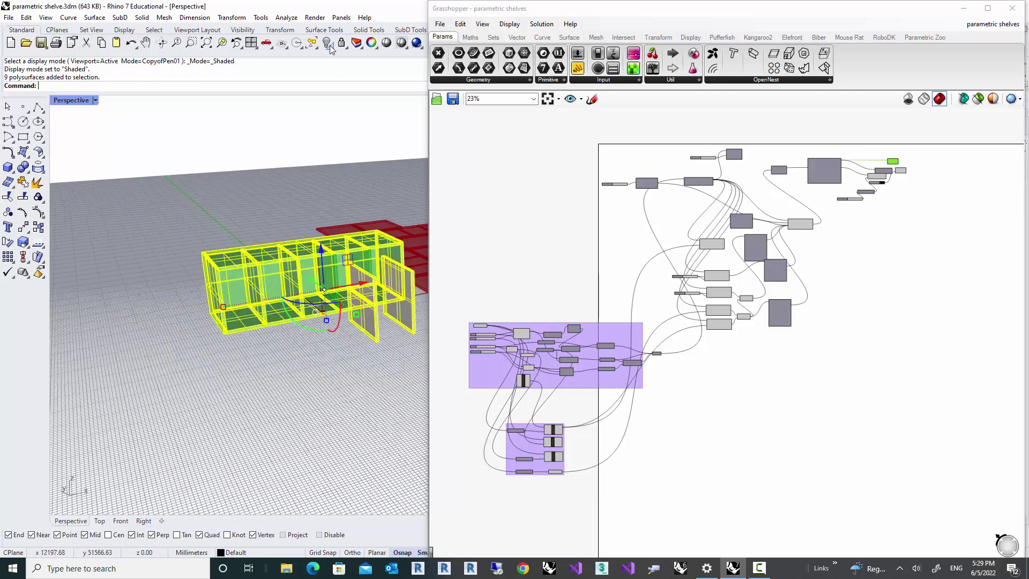
{"action": "key", "text": "ctrl+h"}
{"action": "right_click_drag", "start_coordinate": [355, 220], "coordinate": [308, 281]}
- Turn on the preview of the geometry parameter that collects the shelf surfaces beside the purple group
{"action": "right_click_drag", "start_coordinate": [876, 214], "coordinate": [832, 218]}
{"action": "right_click_drag", "start_coordinate": [597, 317], "coordinate": [729, 239]}
{"action": "scroll", "coordinate": [667, 281], "scroll_direction": "up", "scroll_amount": 1}
{"action": "scroll", "coordinate": [666, 280], "scroll_direction": "up", "scroll_amount": 3}
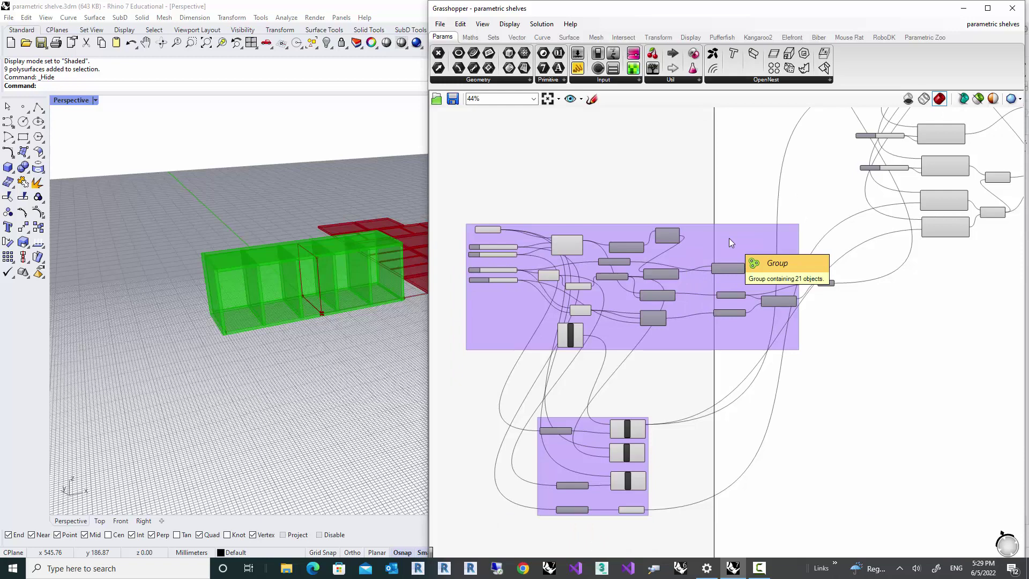
{"action": "scroll", "coordinate": [713, 241], "scroll_direction": "down", "scroll_amount": 2}
{"action": "scroll", "coordinate": [696, 246], "scroll_direction": "up", "scroll_amount": 4}
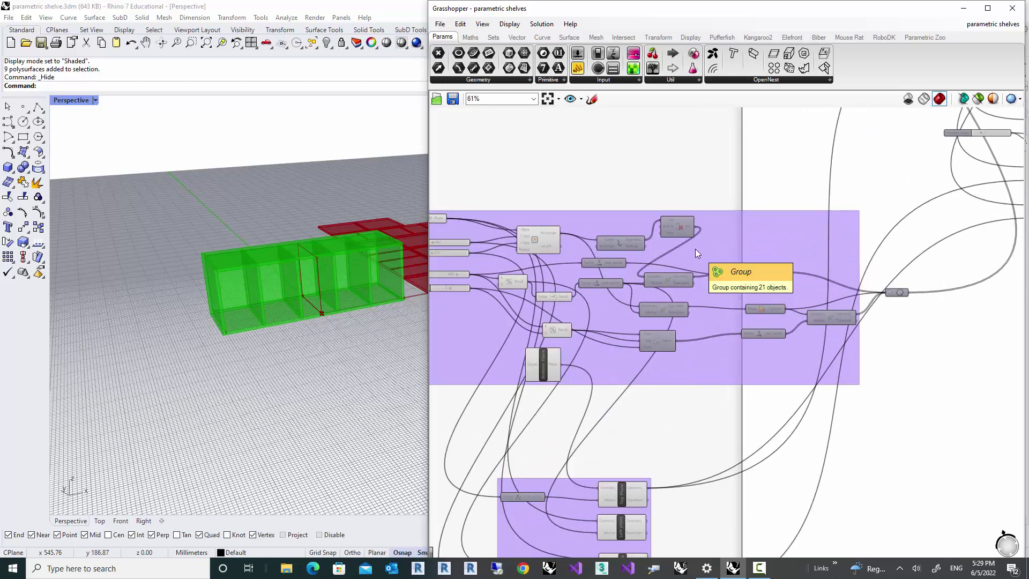
{"action": "right_click_drag", "start_coordinate": [715, 250], "coordinate": [762, 250]}
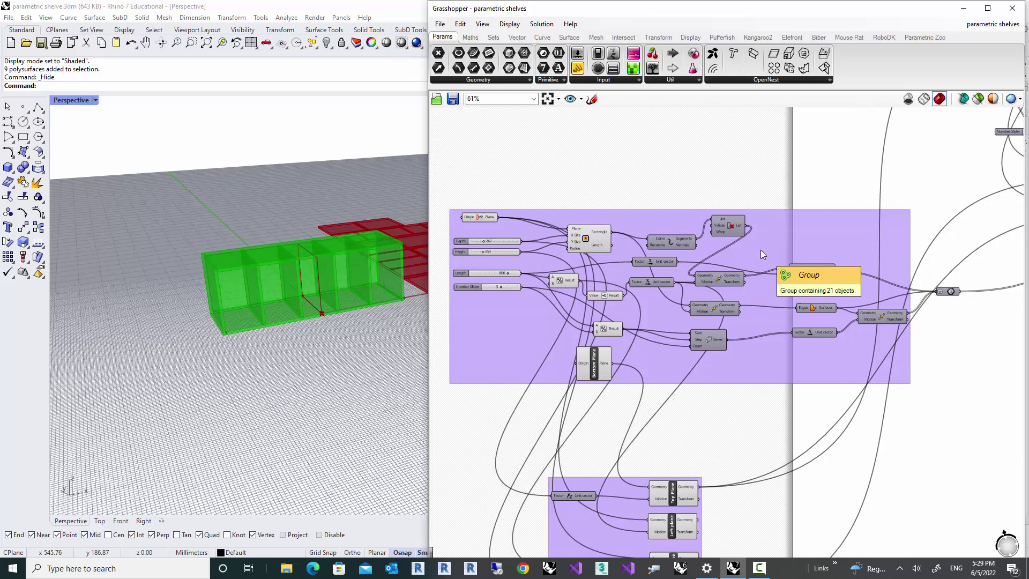
{"action": "scroll", "coordinate": [796, 289], "scroll_direction": "up", "scroll_amount": 5}
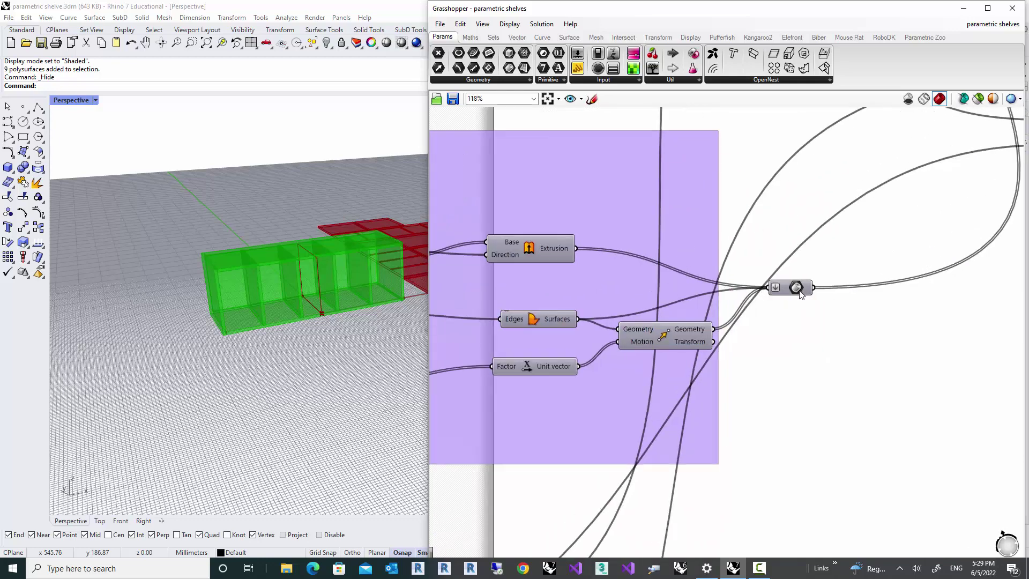
{"action": "right_click", "coordinate": [796, 289]}
{"action": "left_click", "coordinate": [812, 311]}
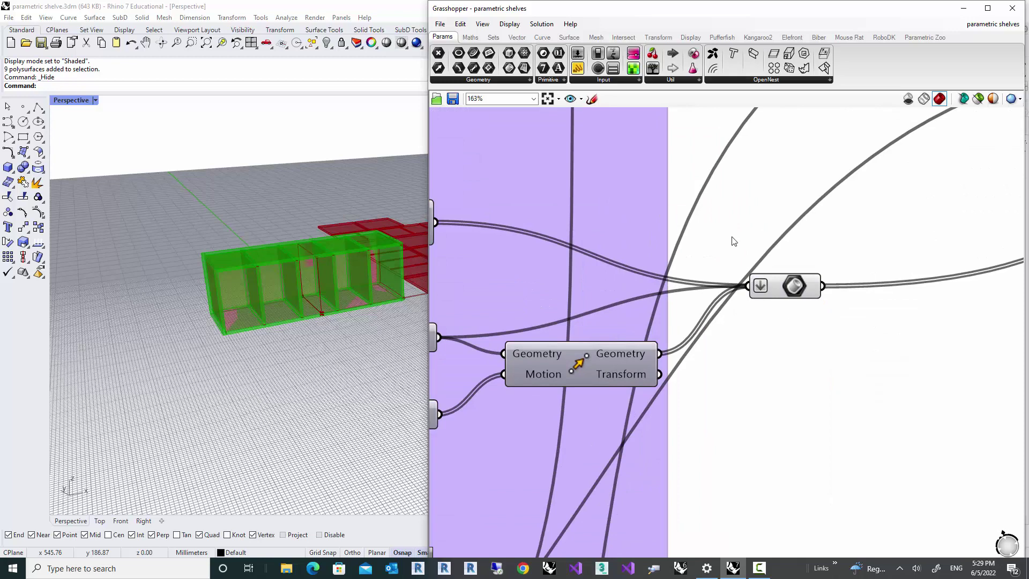
- Turn off the preview of the assembly component that takes the planar polysurface, shell type and joint types
{"action": "scroll", "coordinate": [734, 241], "scroll_direction": "down", "scroll_amount": 4}
{"action": "right_click_drag", "start_coordinate": [772, 204], "coordinate": [654, 326]}
{"action": "right_click_drag", "start_coordinate": [654, 326], "coordinate": [634, 345]}
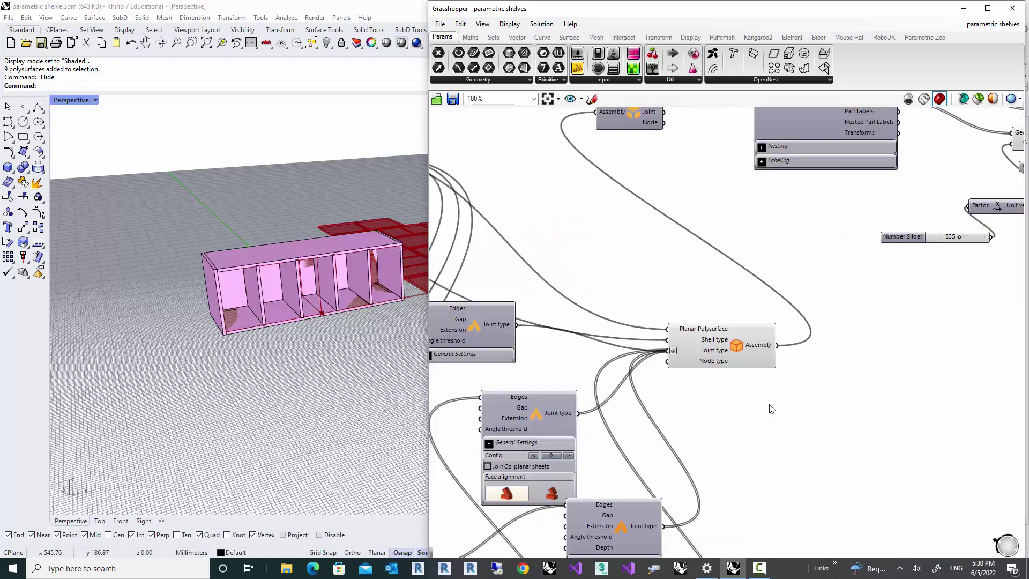
{"action": "right_click", "coordinate": [738, 349]}
{"action": "left_click", "coordinate": [756, 376]}
- Set the parametric shelf's dimension sliders to Depth 223, Height 213 and Length 777
{"action": "scroll", "coordinate": [745, 257], "scroll_direction": "down", "scroll_amount": 4}
{"action": "right_click_drag", "start_coordinate": [727, 324], "coordinate": [804, 231]}
{"action": "right_click_drag", "start_coordinate": [705, 331], "coordinate": [778, 295]}
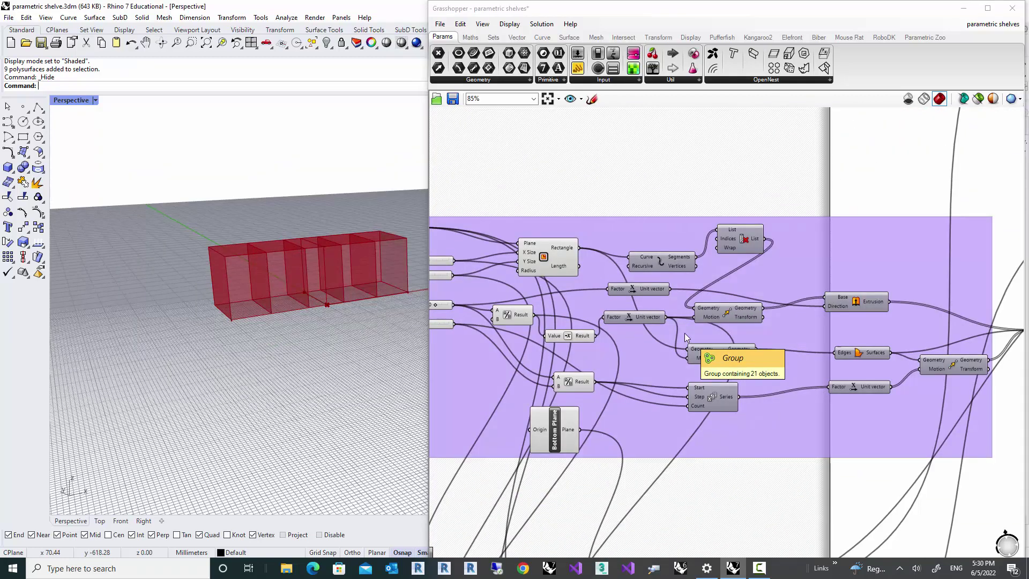
{"action": "scroll", "coordinate": [684, 333], "scroll_direction": "down", "scroll_amount": 2}
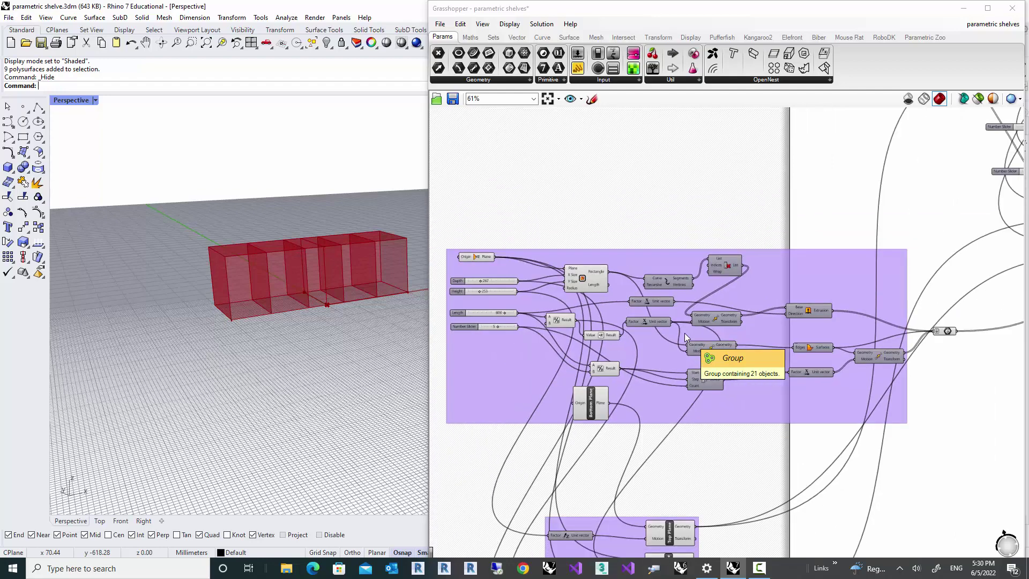
{"action": "scroll", "coordinate": [322, 295], "scroll_direction": "up", "scroll_amount": 5}
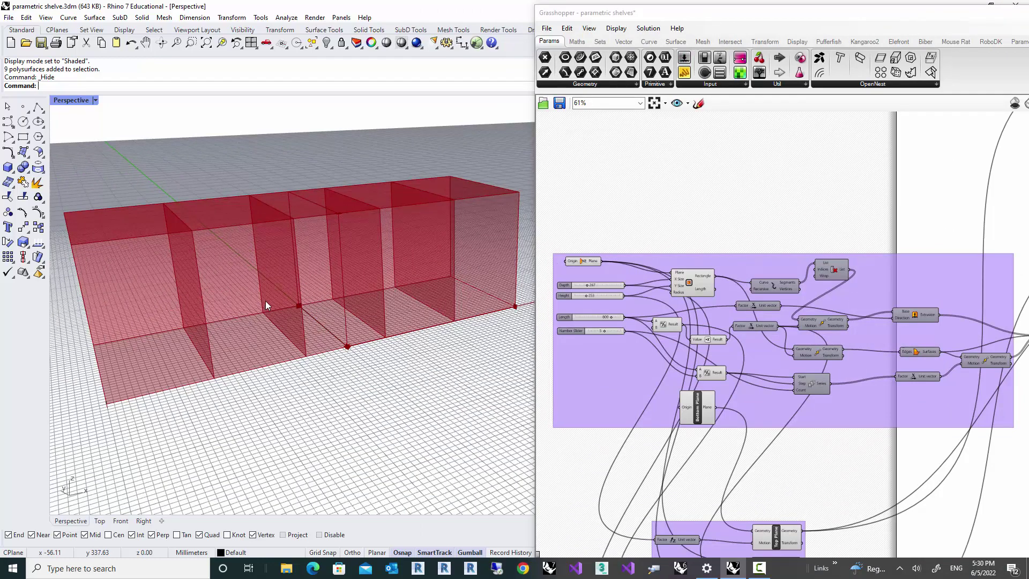
{"action": "scroll", "coordinate": [785, 289], "scroll_direction": "up", "scroll_amount": 2}
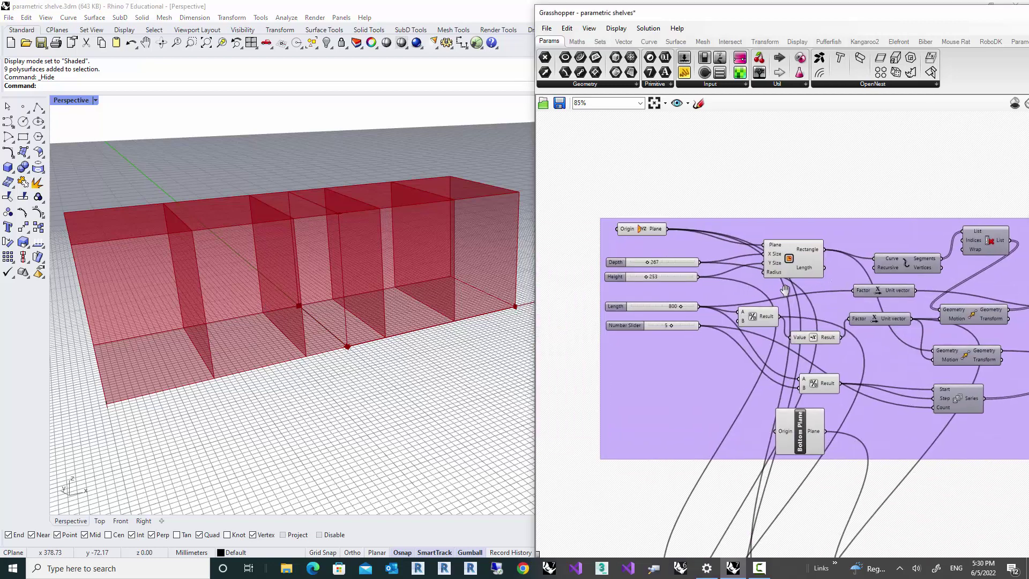
{"action": "scroll", "coordinate": [696, 284], "scroll_direction": "up", "scroll_amount": 2}
{"action": "scroll", "coordinate": [611, 268], "scroll_direction": "up", "scroll_amount": 2}
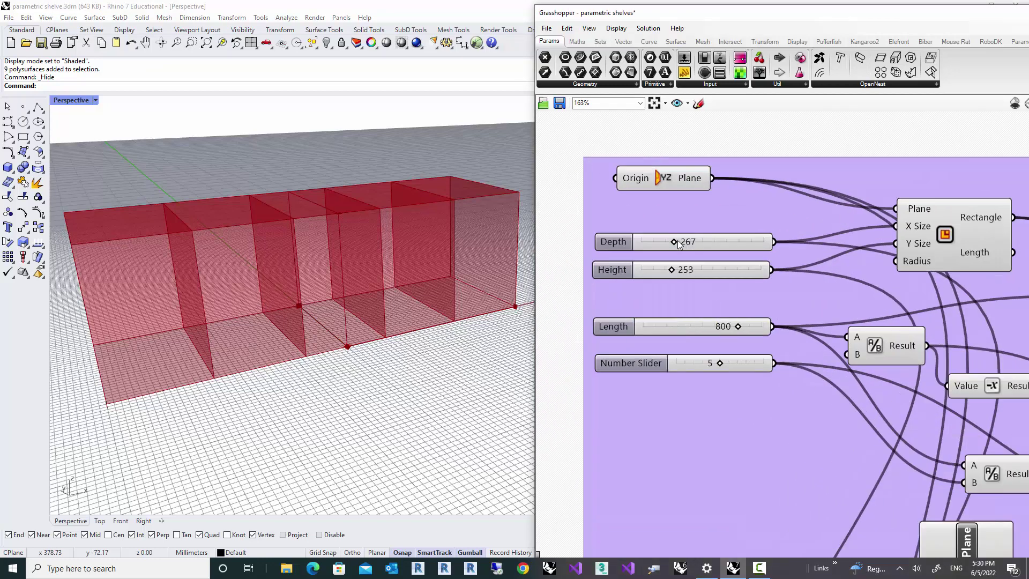
{"action": "mouse_move", "coordinate": [680, 243]}
{"action": "left_mouse_down"}
{"action": "mouse_move", "coordinate": [699, 244]}
{"action": "mouse_move", "coordinate": [669, 244]}
{"action": "left_mouse_up"}
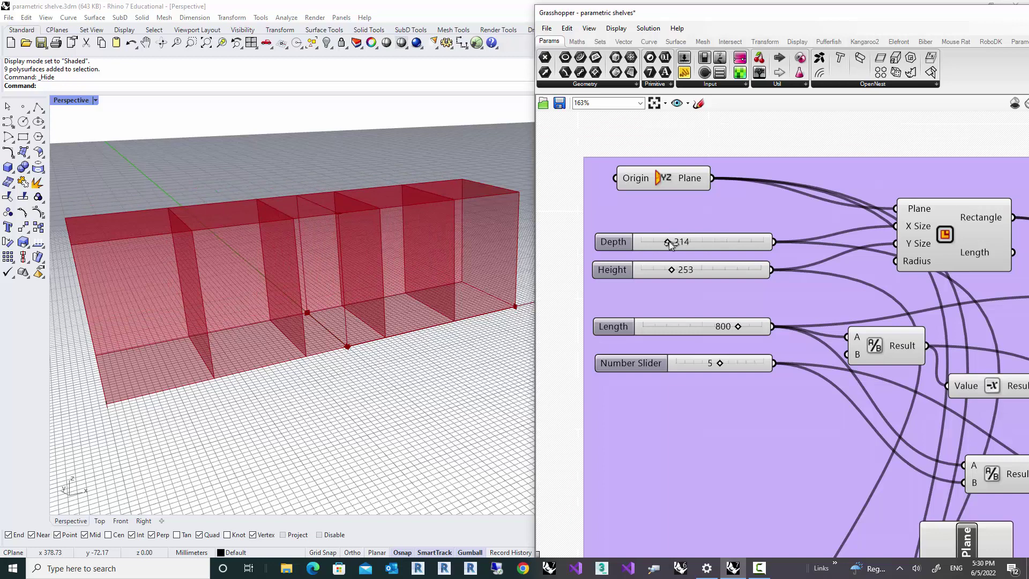
{"action": "left_click_drag", "start_coordinate": [670, 244], "coordinate": [666, 269]}
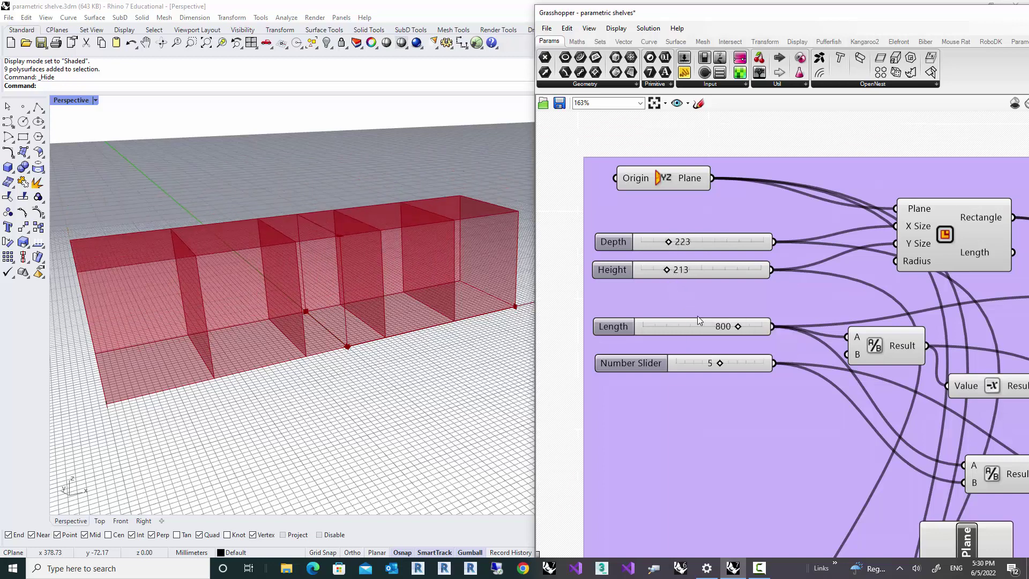
{"action": "mouse_move", "coordinate": [740, 328]}
{"action": "left_mouse_down"}
{"action": "mouse_move", "coordinate": [721, 326]}
{"action": "mouse_move", "coordinate": [737, 326]}
{"action": "left_mouse_up"}
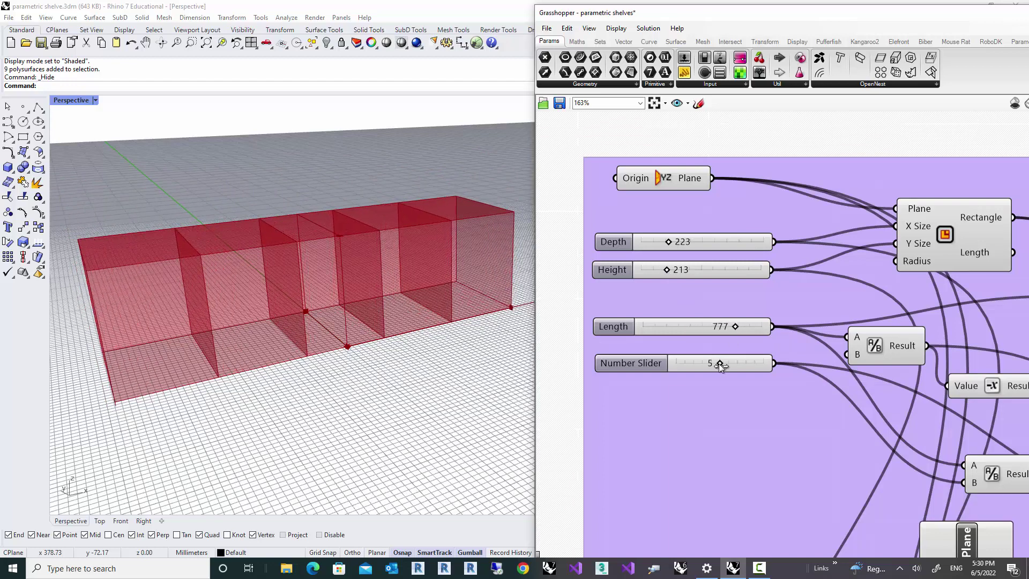
{"action": "mouse_move", "coordinate": [716, 364]}
{"action": "left_mouse_down"}
{"action": "mouse_move", "coordinate": [701, 362]}
{"action": "mouse_move", "coordinate": [720, 358]}
{"action": "left_mouse_up"}
- Inspect the Rectangle component and the YZ Plane feeding it by highlighting their geometry in the model
{"action": "scroll", "coordinate": [703, 274], "scroll_direction": "down", "scroll_amount": 3}
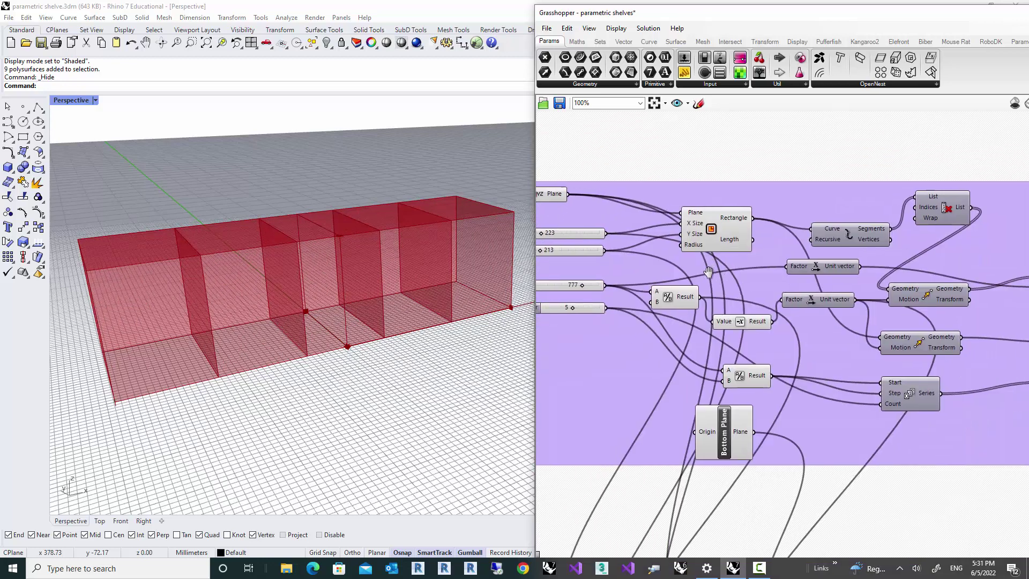
{"action": "scroll", "coordinate": [710, 239], "scroll_direction": "up", "scroll_amount": 2}
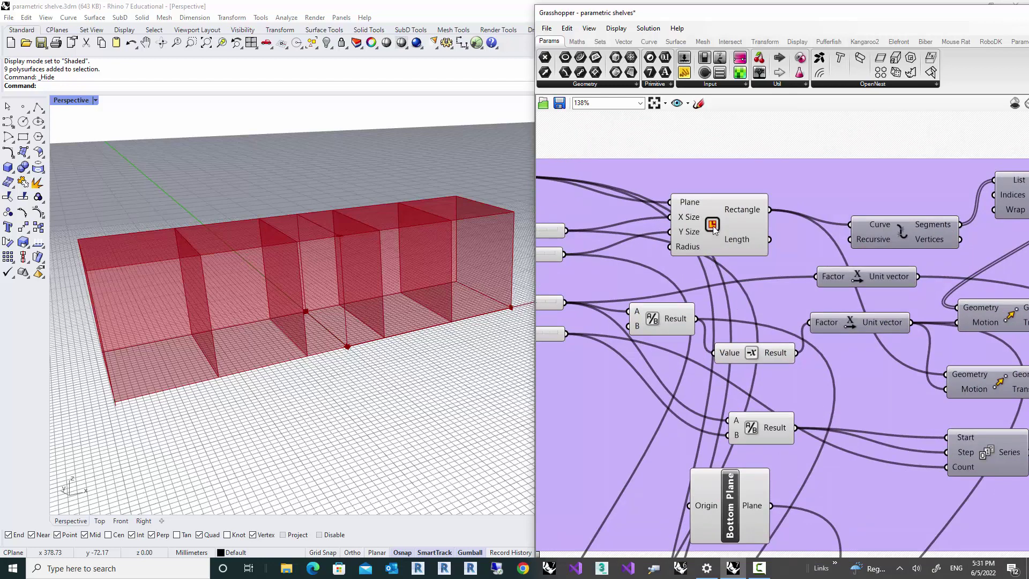
{"action": "left_click", "coordinate": [714, 227]}
{"action": "right_click_drag", "start_coordinate": [322, 339], "coordinate": [386, 252]}
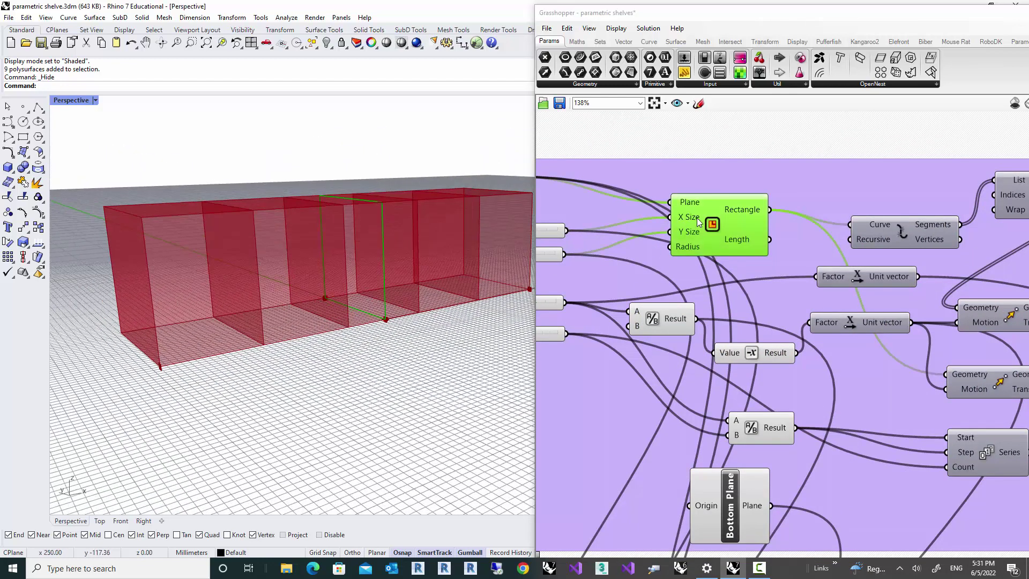
{"action": "right_click_drag", "start_coordinate": [548, 253], "coordinate": [711, 279]}
{"action": "left_click", "coordinate": [634, 202]}
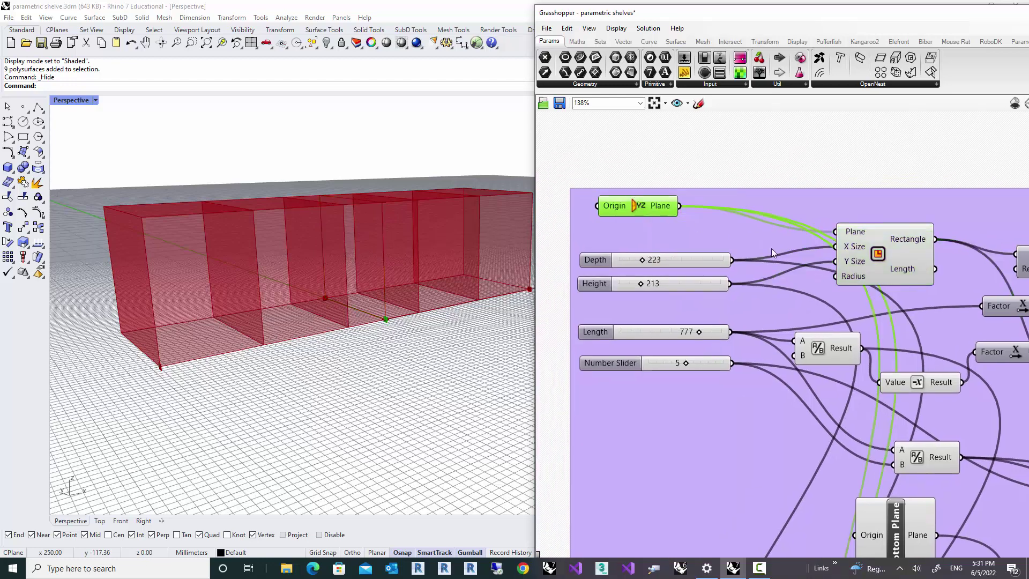
- Inspect the component splitting the rectangle into segments and the list-culling component after it
{"action": "right_click_drag", "start_coordinate": [799, 265], "coordinate": [612, 240]}
{"action": "right_click_drag", "start_coordinate": [740, 263], "coordinate": [567, 311]}
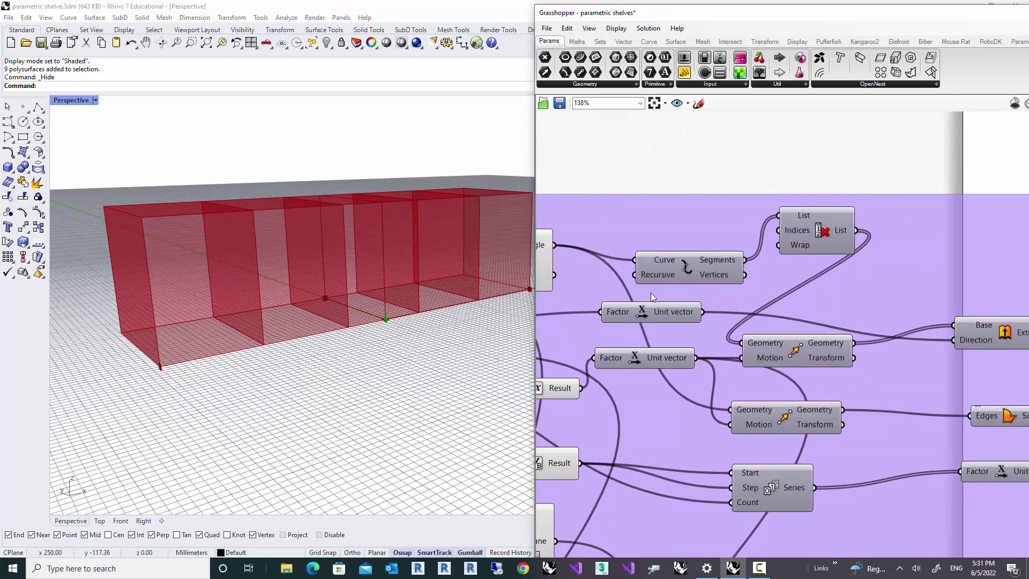
{"action": "right_click_drag", "start_coordinate": [689, 269], "coordinate": [738, 265]}
{"action": "left_click", "coordinate": [737, 265]}
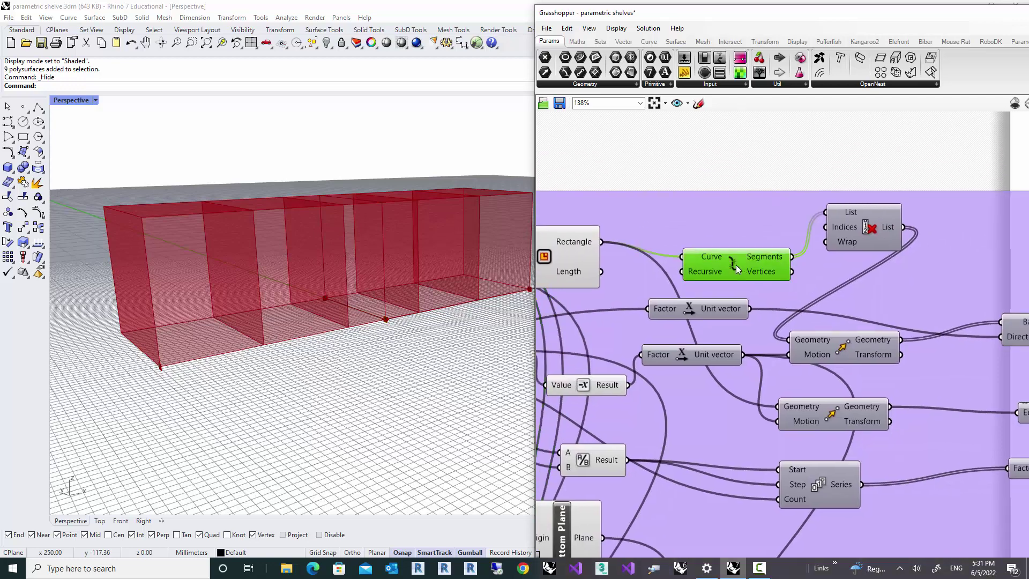
{"action": "left_click", "coordinate": [894, 233]}
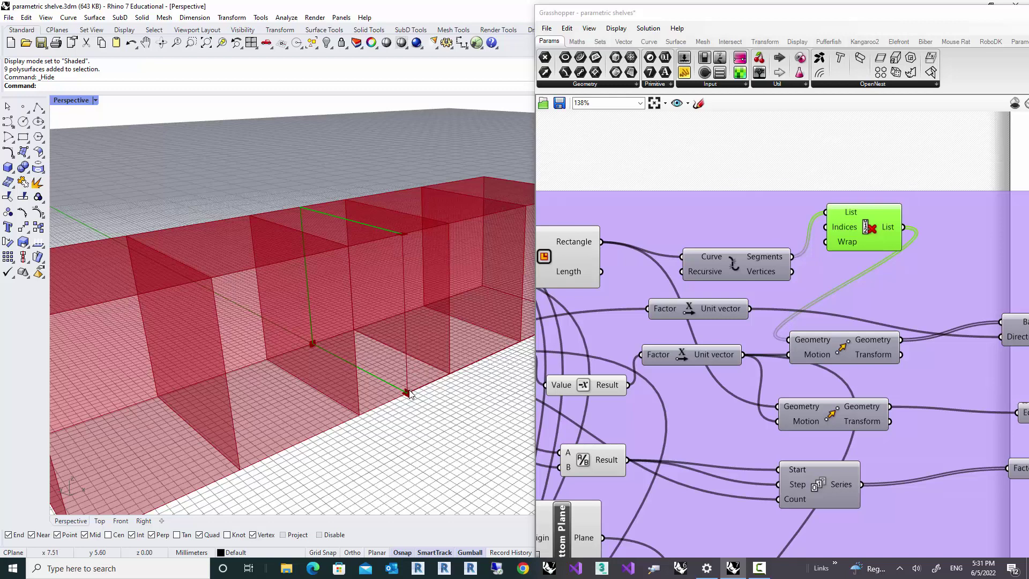
- Turn on the preview of the Extrude component and turn off the preview of the flattened parameter collecting the shelf surfaces
{"action": "right_click_drag", "start_coordinate": [858, 230], "coordinate": [756, 211]}
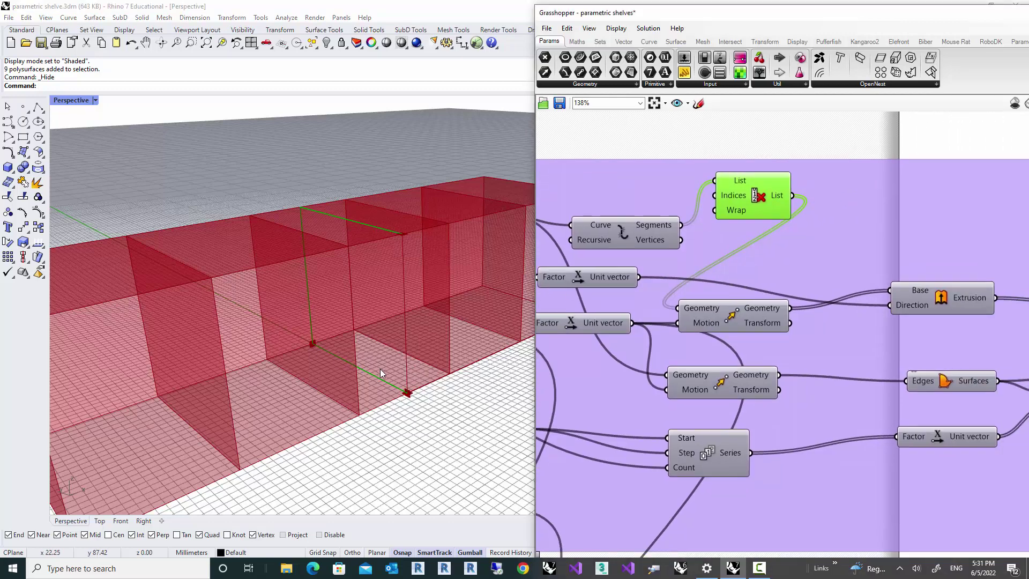
{"action": "right_click_drag", "start_coordinate": [380, 374], "coordinate": [381, 373]}
{"action": "right_click_drag", "start_coordinate": [797, 291], "coordinate": [696, 290]}
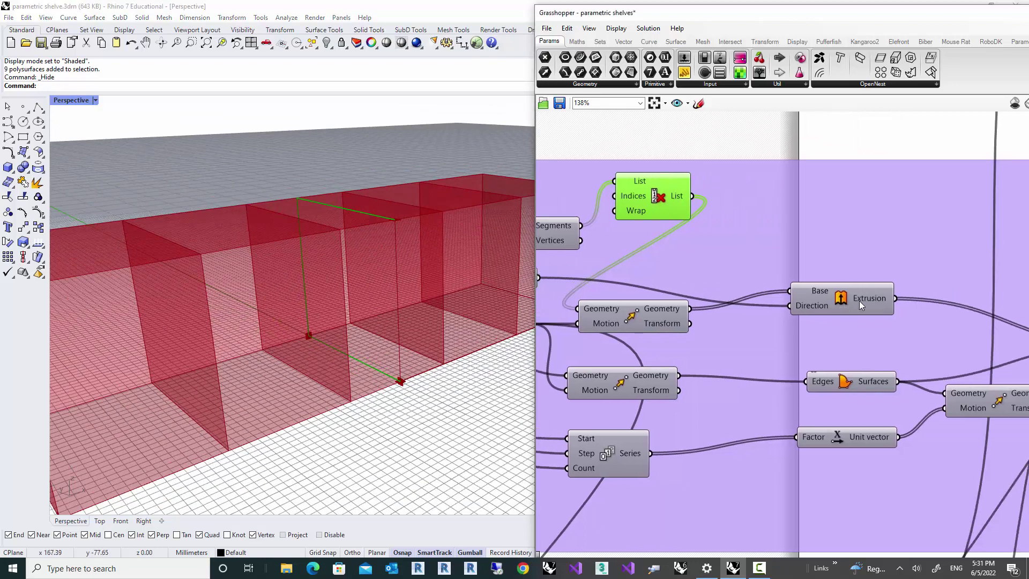
{"action": "right_click", "coordinate": [844, 299]}
{"action": "left_click", "coordinate": [858, 318]}
{"action": "scroll", "coordinate": [735, 282], "scroll_direction": "down", "scroll_amount": 4}
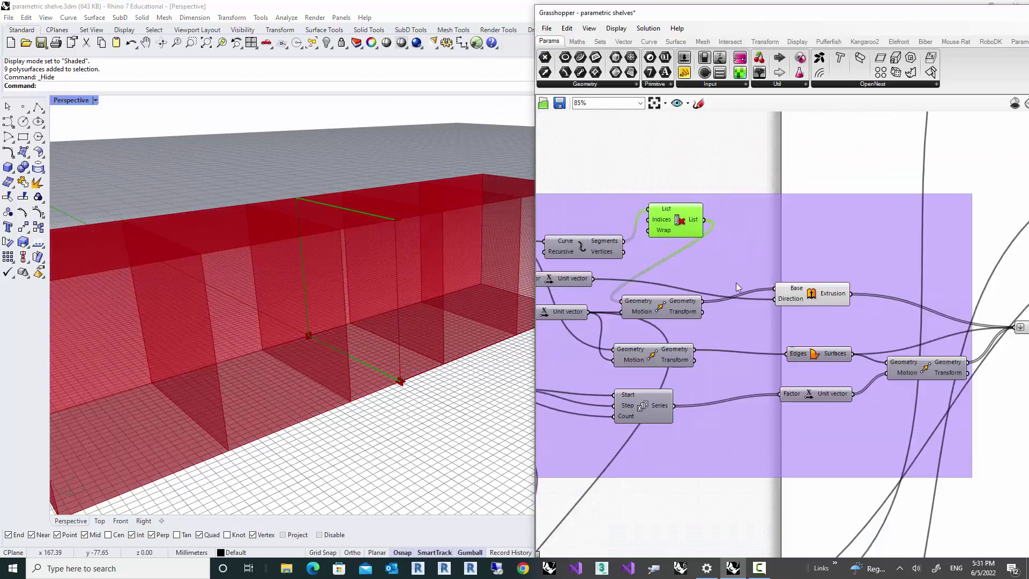
{"action": "left_click_drag", "start_coordinate": [915, 341], "coordinate": [875, 284]}
{"action": "right_click", "coordinate": [872, 241]}
{"action": "left_click", "coordinate": [885, 258]}
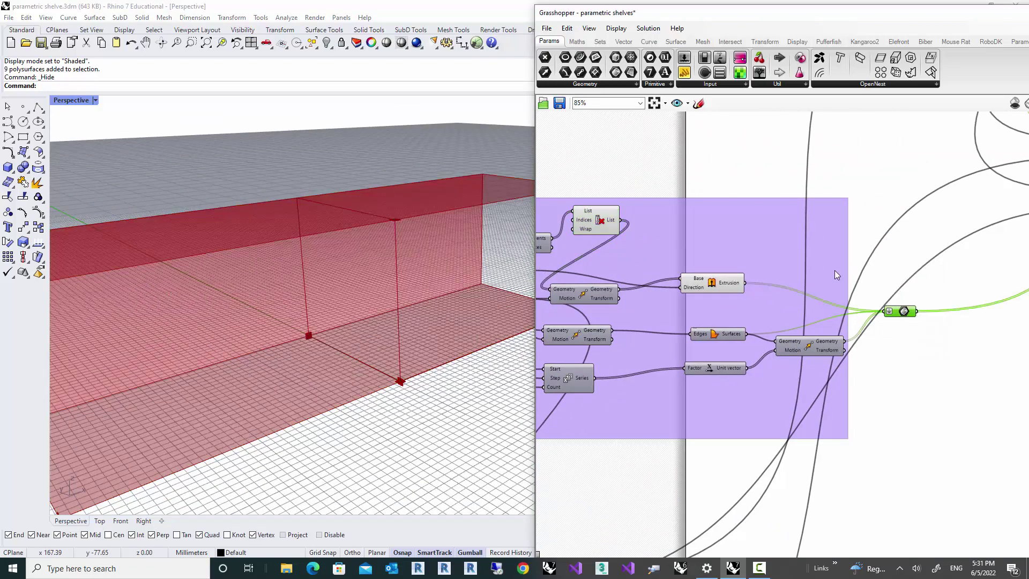
- Inspect the culled rectangle segments and their extrusion by highlighting each component's geometry in the model
{"action": "right_click_drag", "start_coordinate": [729, 283], "coordinate": [771, 281]}
{"action": "left_click", "coordinate": [767, 283]}
{"action": "mouse_move", "coordinate": [433, 304]}
{"action": "right_mouse_down"}
{"action": "mouse_move", "coordinate": [441, 295]}
{"action": "mouse_move", "coordinate": [433, 314]}
{"action": "right_mouse_up"}
{"action": "left_click", "coordinate": [638, 220]}
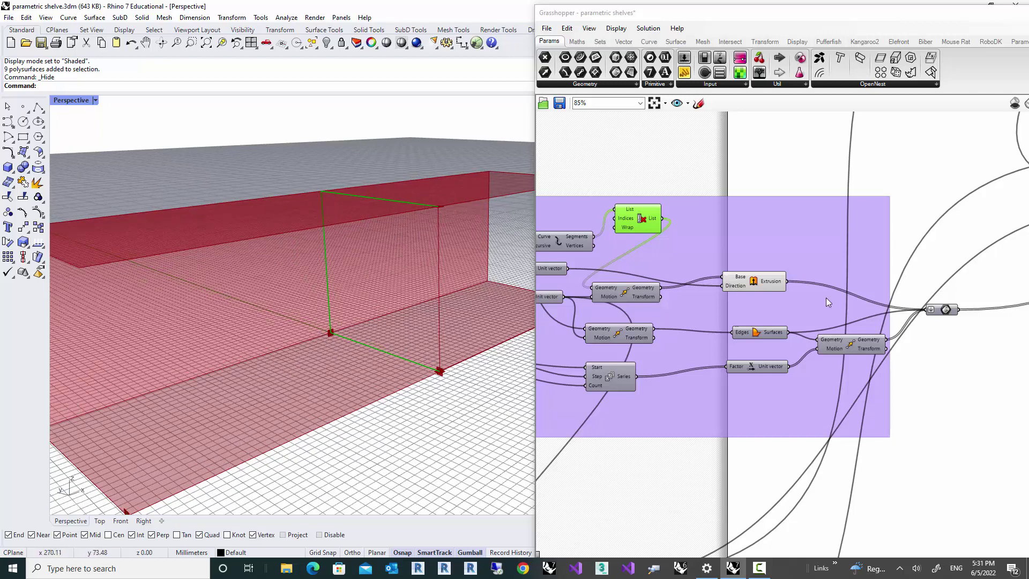
{"action": "right_click_drag", "start_coordinate": [825, 297], "coordinate": [674, 290]}
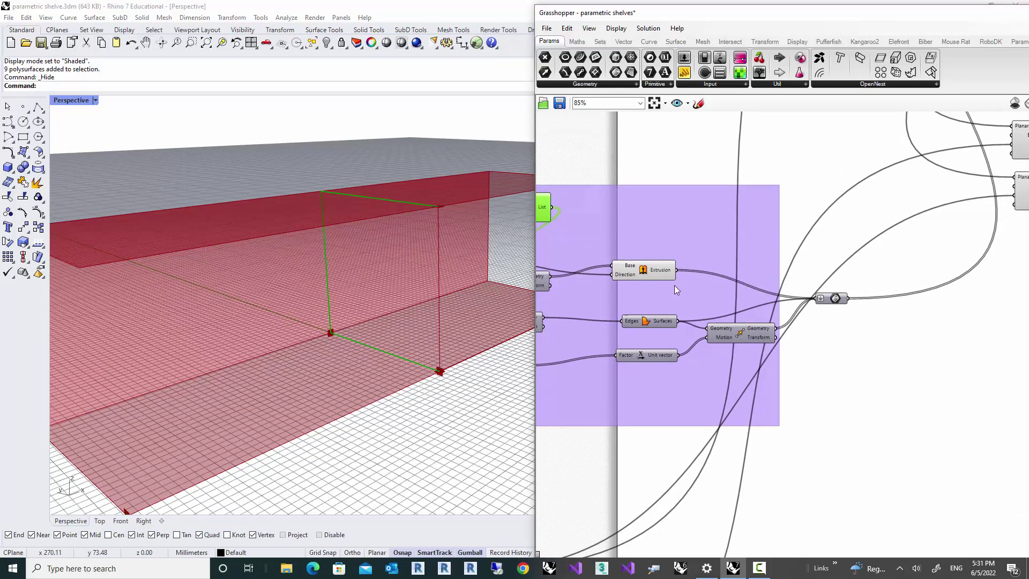
{"action": "left_click", "coordinate": [643, 273]}
{"action": "mouse_move", "coordinate": [438, 293]}
{"action": "right_mouse_down"}
{"action": "mouse_move", "coordinate": [413, 291]}
{"action": "mouse_move", "coordinate": [423, 290]}
{"action": "right_mouse_up"}
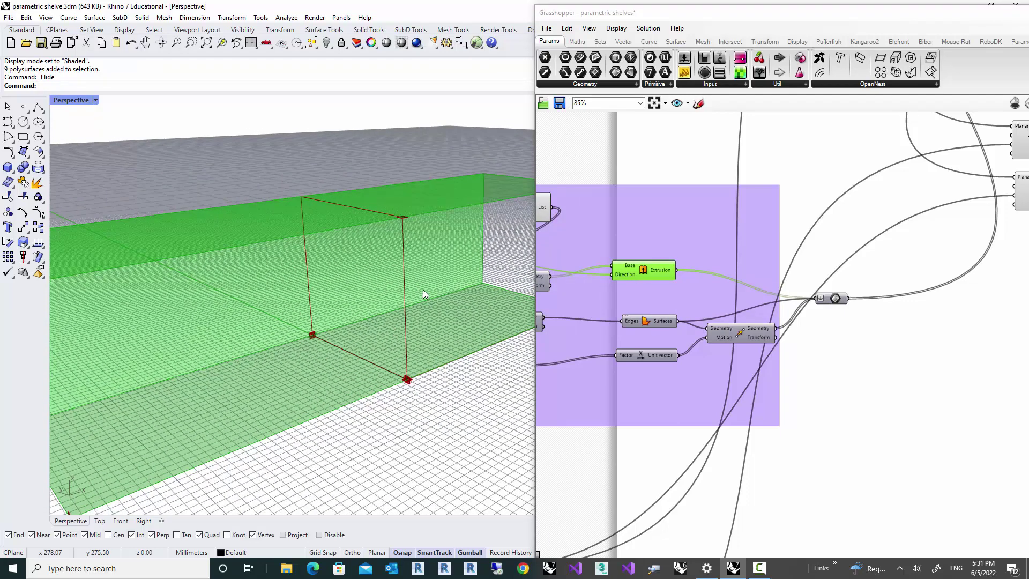
- Turn off the Extrude component's preview and turn on the preview of the Move component that shifts the rectangle
{"action": "right_click", "coordinate": [646, 271]}
{"action": "left_click", "coordinate": [632, 294]}
{"action": "right_click_drag", "start_coordinate": [632, 295], "coordinate": [721, 273]}
{"action": "right_click_drag", "start_coordinate": [869, 273], "coordinate": [744, 274]}
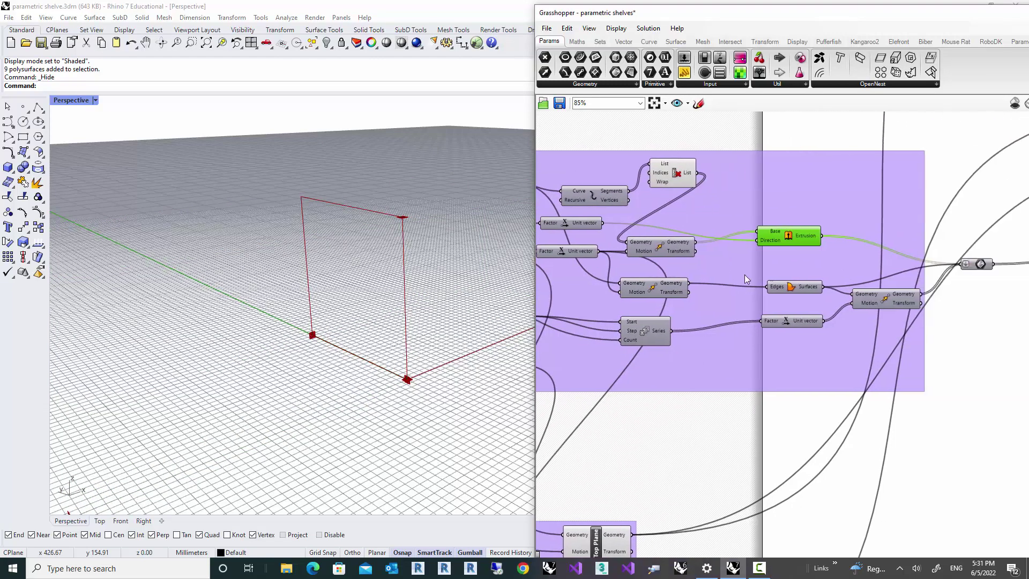
{"action": "scroll", "coordinate": [671, 291], "scroll_direction": "up", "scroll_amount": 1}
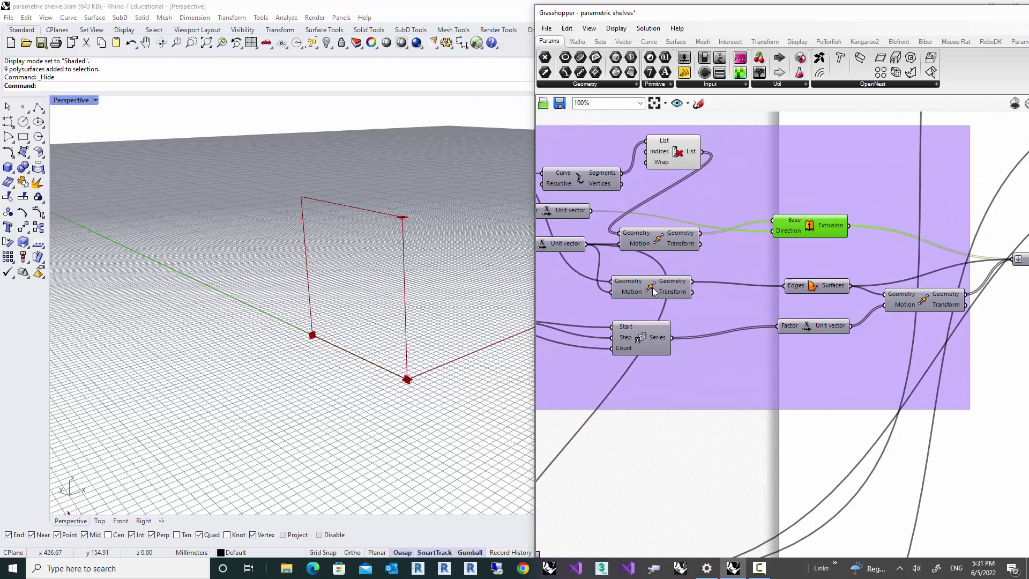
{"action": "left_click", "coordinate": [653, 292]}
{"action": "right_click", "coordinate": [652, 289]}
{"action": "left_click", "coordinate": [667, 308]}
{"action": "scroll", "coordinate": [418, 310], "scroll_direction": "down", "scroll_amount": 5}
{"action": "right_click_drag", "start_coordinate": [405, 321], "coordinate": [314, 336]}
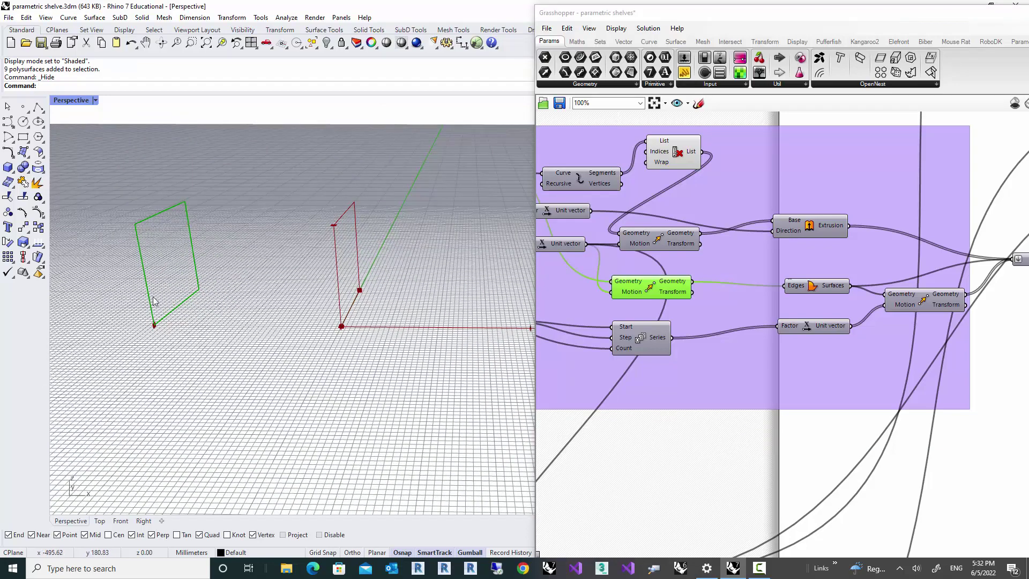
- Turn on the previews of the Boundary Surfaces component and the Move component that copies its surface as dividers
{"action": "right_click_drag", "start_coordinate": [822, 295], "coordinate": [764, 287]}
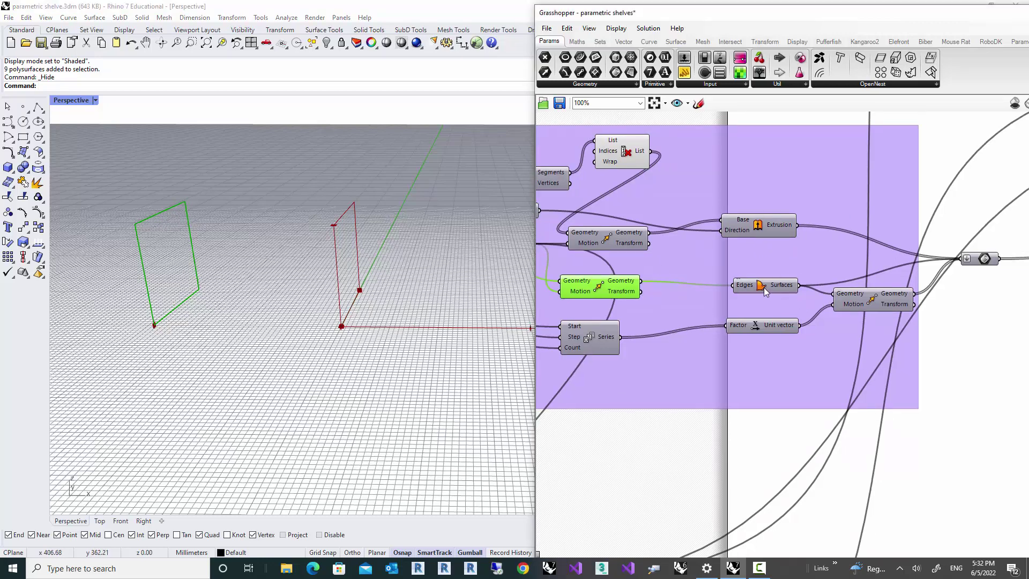
{"action": "right_click", "coordinate": [763, 286]}
{"action": "left_click", "coordinate": [780, 304]}
{"action": "right_click_drag", "start_coordinate": [324, 293], "coordinate": [306, 287]}
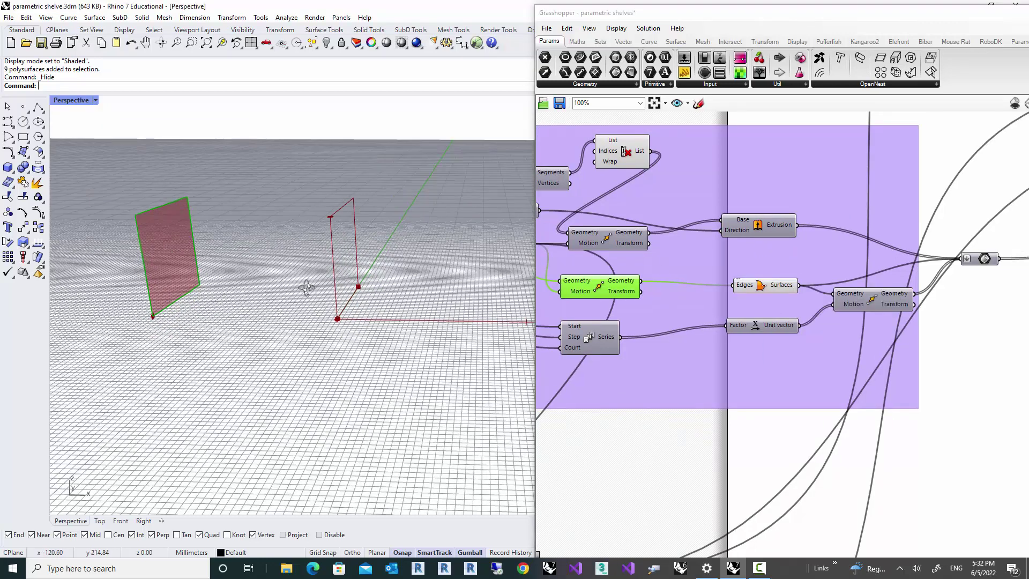
{"action": "right_click_drag", "start_coordinate": [737, 287], "coordinate": [644, 283]}
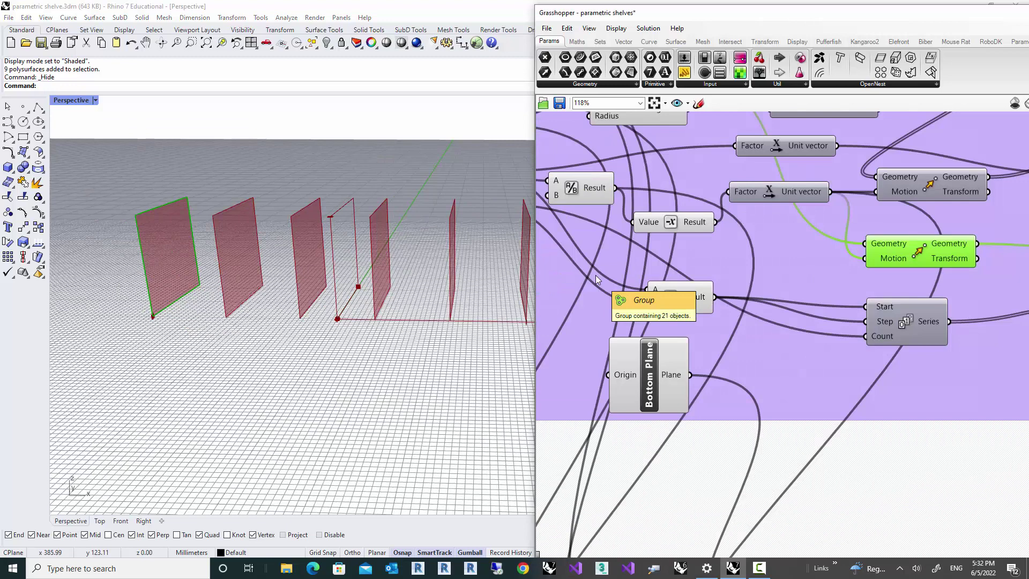
- Inspect the Number Slider below the Length slider and the Move component producing the divider copies
{"action": "scroll", "coordinate": [596, 275], "scroll_direction": "down", "scroll_amount": 2}
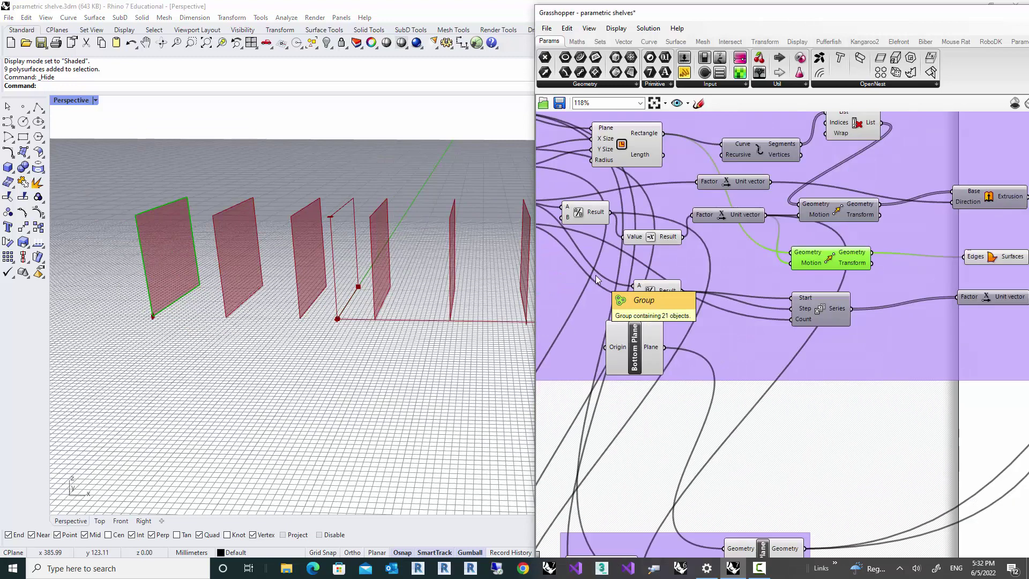
{"action": "right_click_drag", "start_coordinate": [711, 264], "coordinate": [839, 283]}
{"action": "right_click_drag", "start_coordinate": [767, 283], "coordinate": [830, 295]}
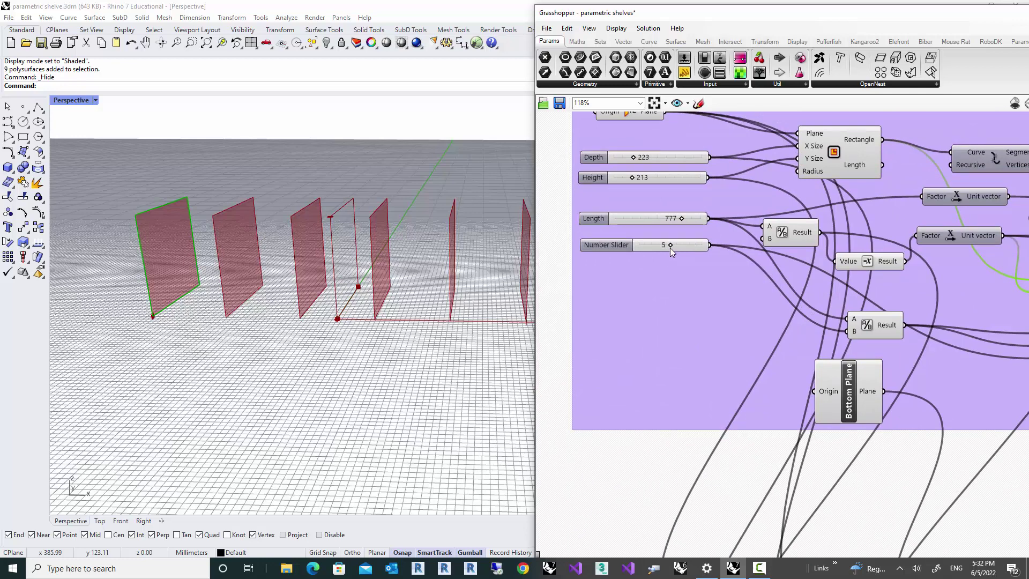
{"action": "mouse_move", "coordinate": [670, 247]}
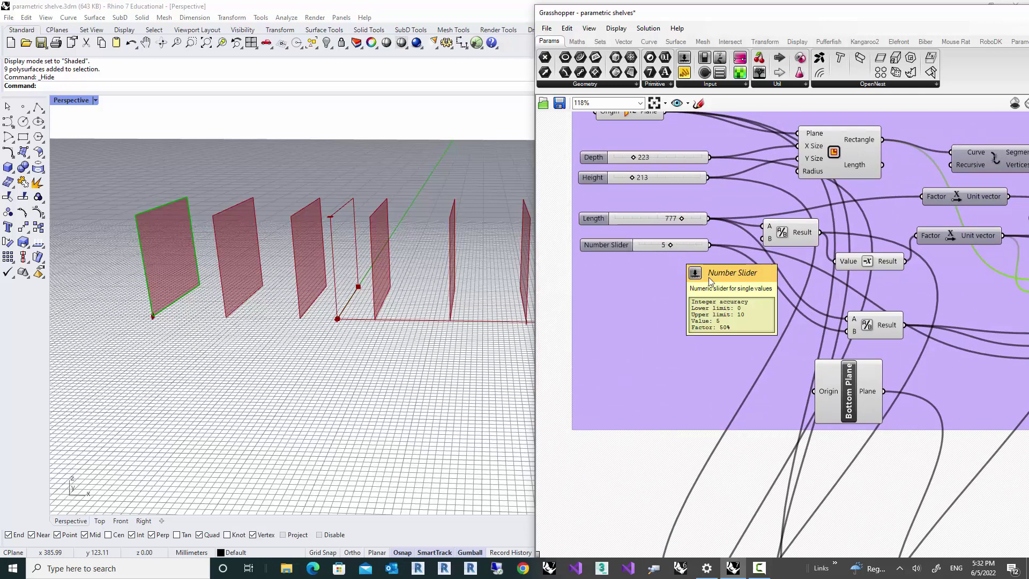
{"action": "scroll", "coordinate": [708, 277], "scroll_direction": "down", "scroll_amount": 2}
{"action": "right_click_drag", "start_coordinate": [879, 284], "coordinate": [649, 327]}
{"action": "scroll", "coordinate": [852, 340], "scroll_direction": "up", "scroll_amount": 3}
{"action": "left_click", "coordinate": [857, 343]}
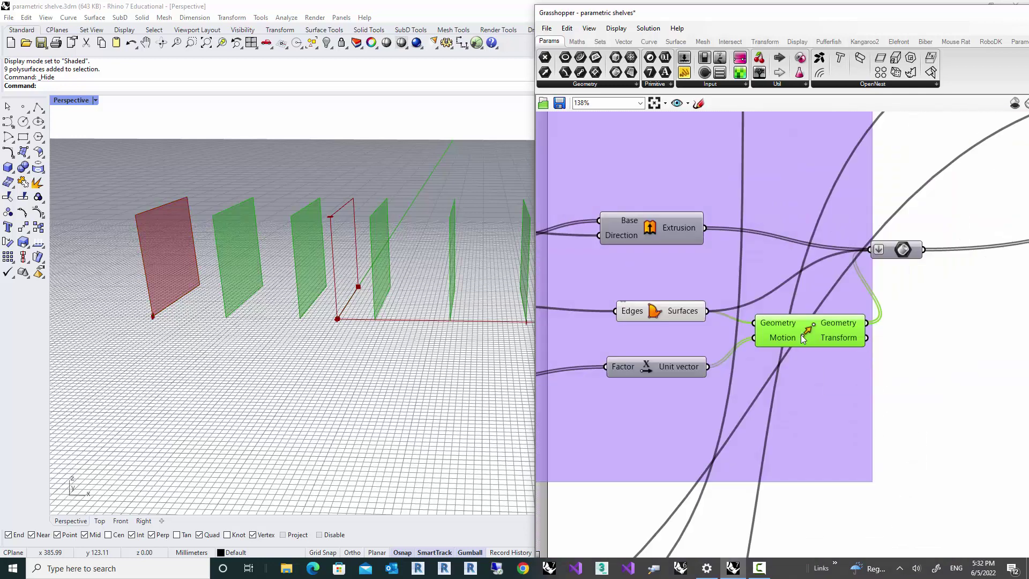
- Turn on the preview of the flattened parameter that collects the extrusion and divider surfaces
{"action": "left_click", "coordinate": [905, 259]}
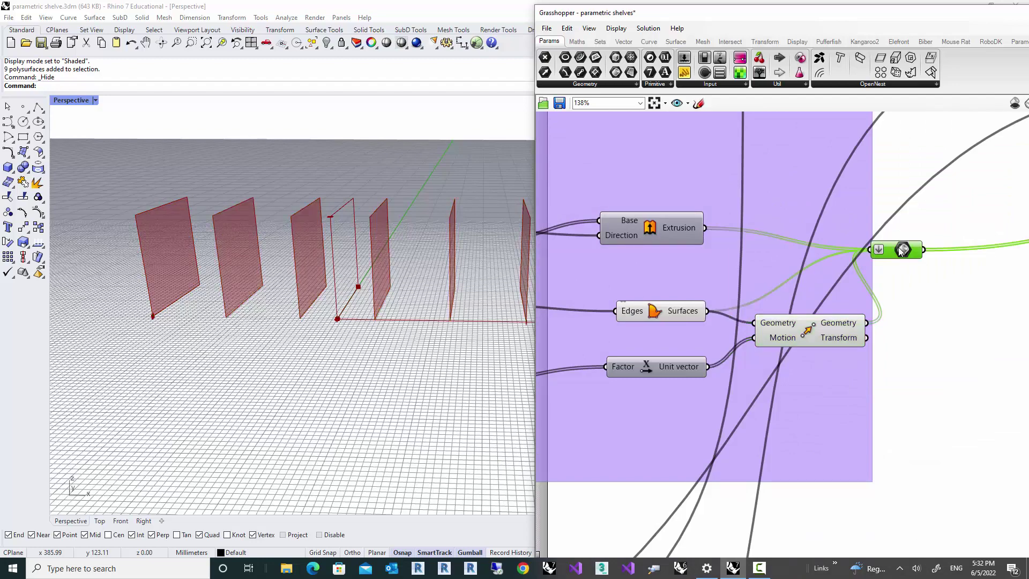
{"action": "right_click", "coordinate": [891, 248]}
{"action": "left_click", "coordinate": [914, 273]}
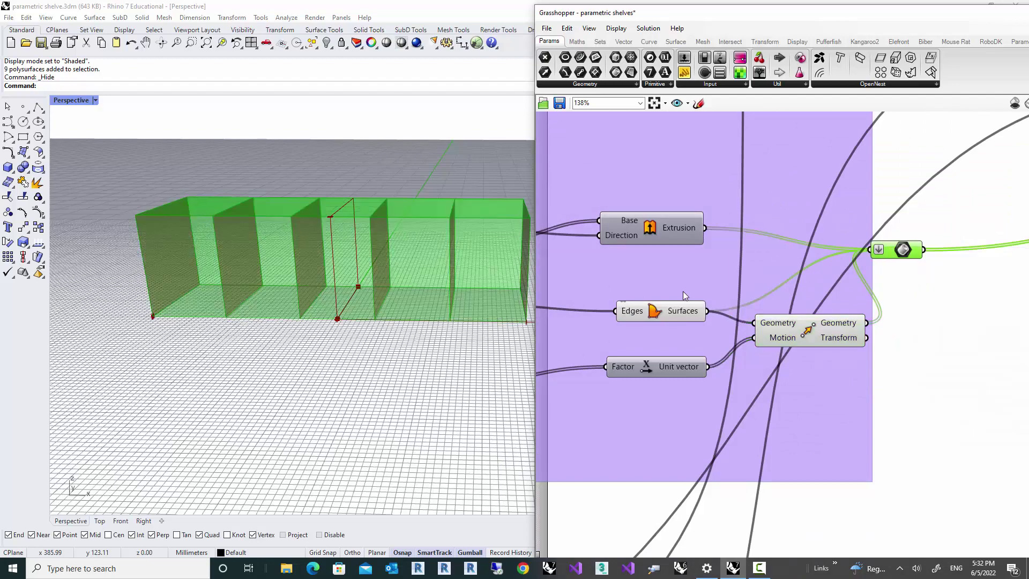
{"action": "right_click_drag", "start_coordinate": [453, 291], "coordinate": [399, 297]}
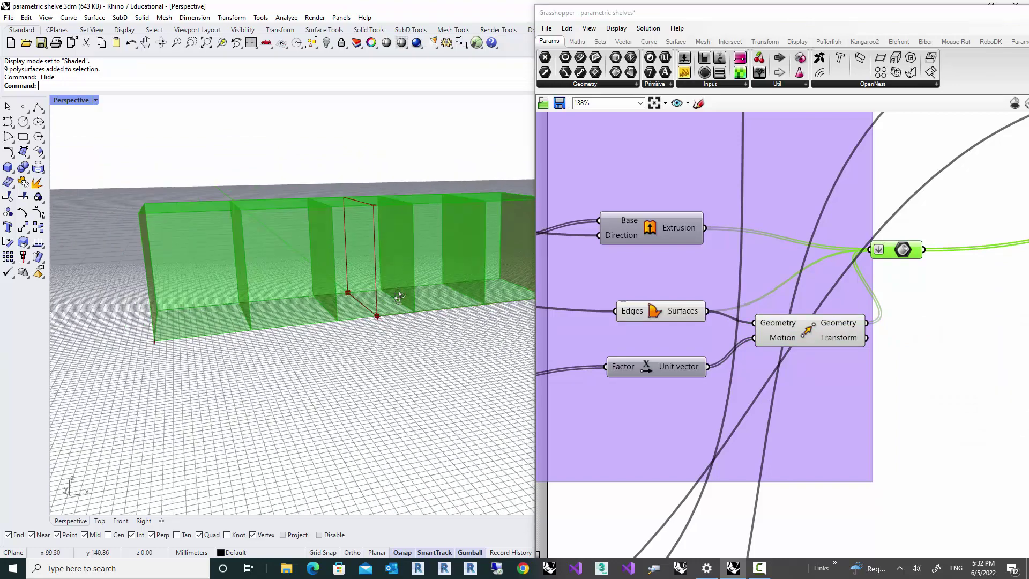
- Turn off the previews of the Move component for the divider copies and the Boundary Surfaces component
{"action": "right_click", "coordinate": [810, 336]}
{"action": "left_click", "coordinate": [846, 351]}
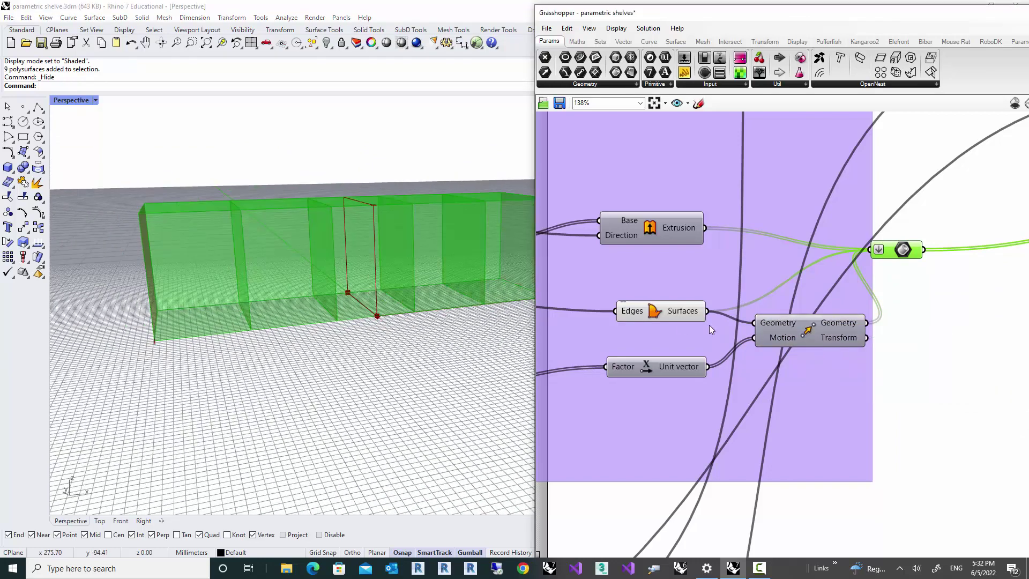
{"action": "right_click", "coordinate": [651, 314]}
{"action": "left_click", "coordinate": [671, 330]}
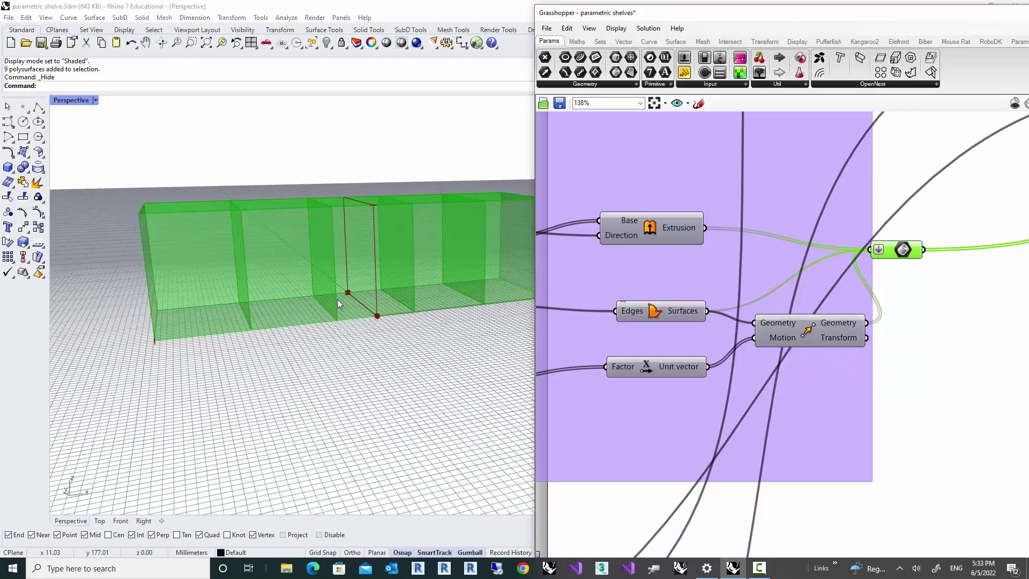
{"action": "right_click_drag", "start_coordinate": [340, 297], "coordinate": [353, 315]}
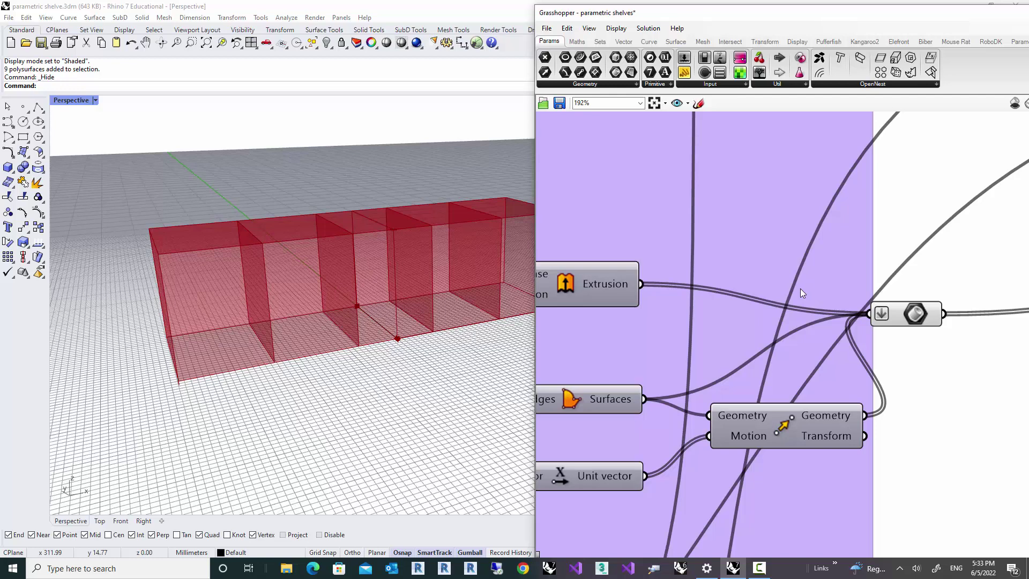
- Examine the component group that builds the top, left and XZ planes alongside the shelf model
{"action": "scroll", "coordinate": [799, 288], "scroll_direction": "down", "scroll_amount": 1}
{"action": "scroll", "coordinate": [852, 279], "scroll_direction": "down", "scroll_amount": 3}
{"action": "right_click_drag", "start_coordinate": [728, 291], "coordinate": [824, 273]}
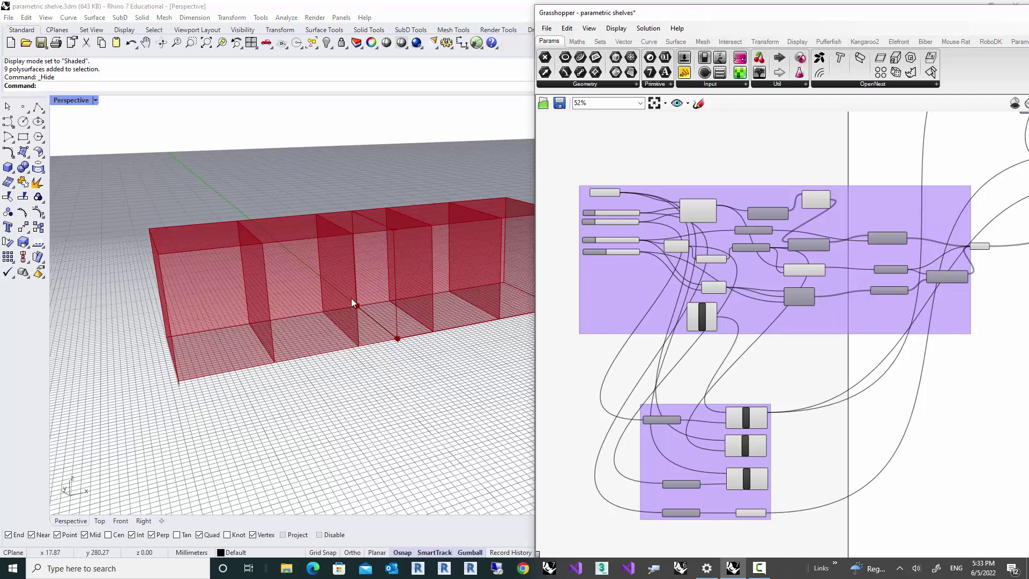
{"action": "mouse_move", "coordinate": [352, 301]}
{"action": "right_mouse_down"}
{"action": "mouse_move", "coordinate": [321, 294]}
{"action": "mouse_move", "coordinate": [335, 307]}
{"action": "right_mouse_up"}
{"action": "scroll", "coordinate": [693, 387], "scroll_direction": "up", "scroll_amount": 5}
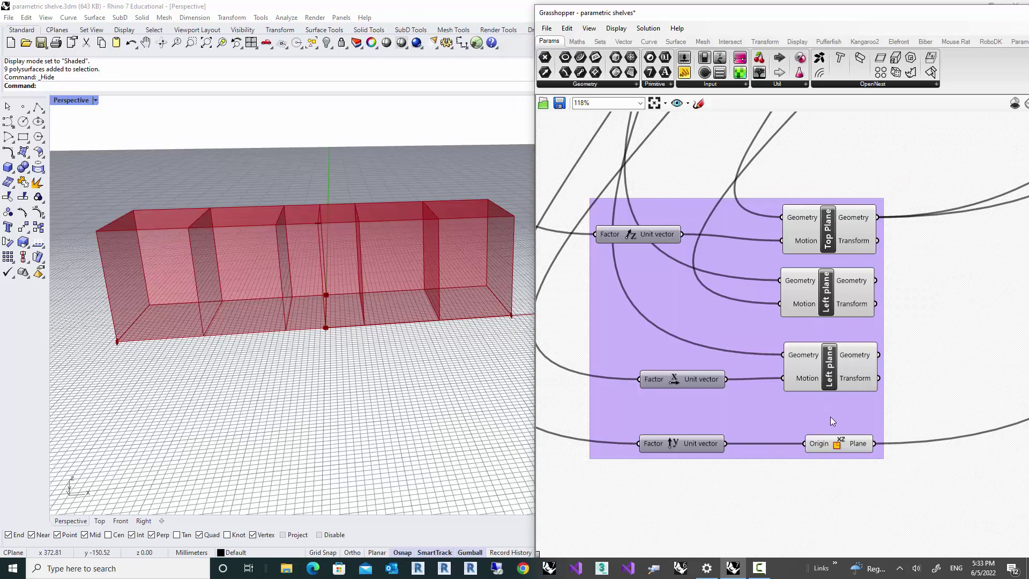
{"action": "scroll", "coordinate": [466, 346], "scroll_direction": "up", "scroll_amount": 3}
{"action": "right_click_drag", "start_coordinate": [466, 346], "coordinate": [410, 181]}
{"action": "scroll", "coordinate": [406, 365], "scroll_direction": "down", "scroll_amount": 5}
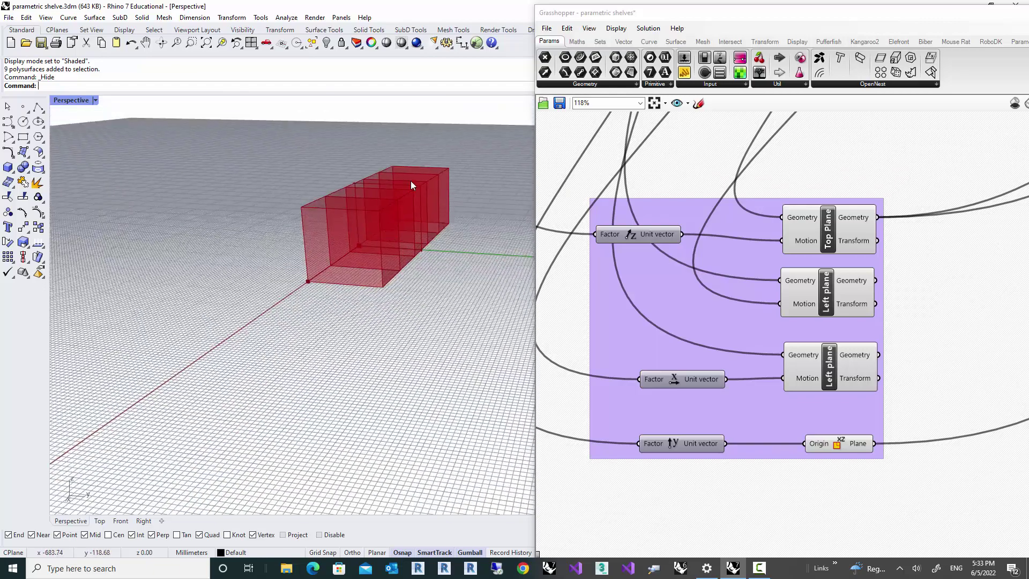
{"action": "right_click_drag", "start_coordinate": [401, 273], "coordinate": [469, 303]}
{"action": "right_click_drag", "start_coordinate": [688, 319], "coordinate": [775, 334]}
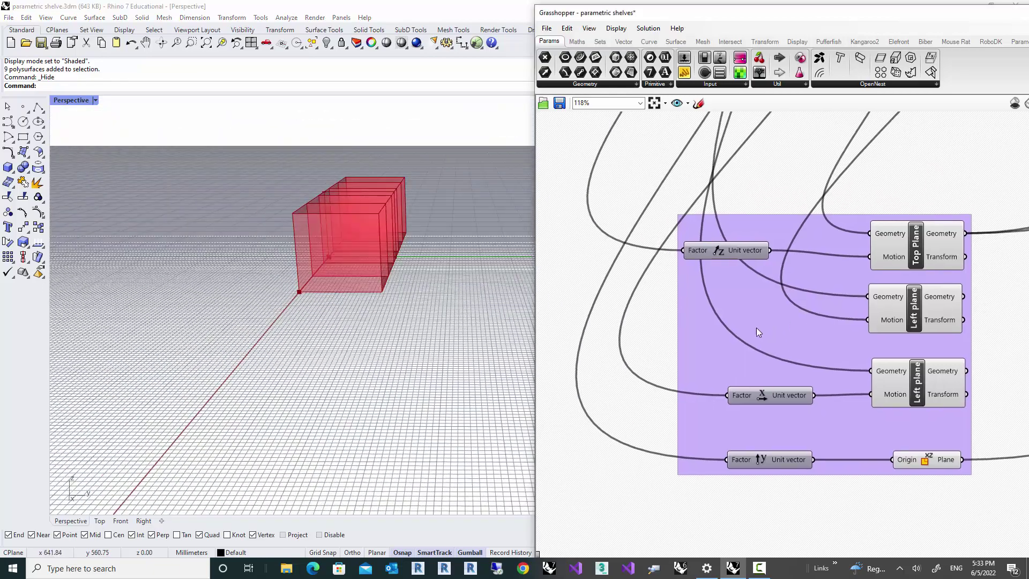
{"action": "right_click_drag", "start_coordinate": [425, 303], "coordinate": [441, 305]}
{"action": "right_click_drag", "start_coordinate": [859, 277], "coordinate": [786, 325]}
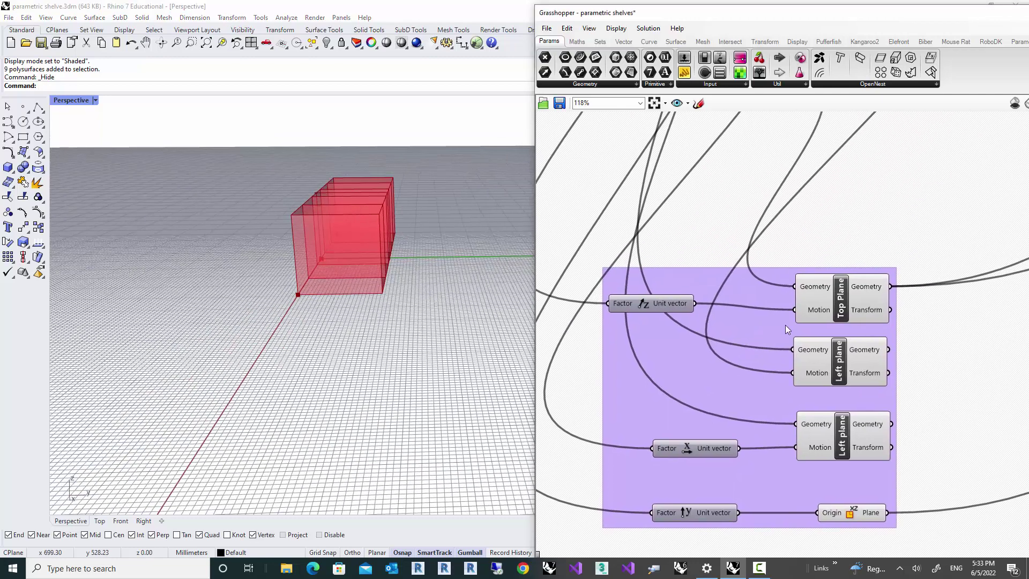
- Inspect the Top Plane component by highlighting its plane in the model, and trace its inputs back to the dimension sliders
{"action": "left_click", "coordinate": [839, 306]}
{"action": "right_click_drag", "start_coordinate": [675, 319], "coordinate": [738, 352]}
{"action": "right_click_drag", "start_coordinate": [515, 327], "coordinate": [433, 307]}
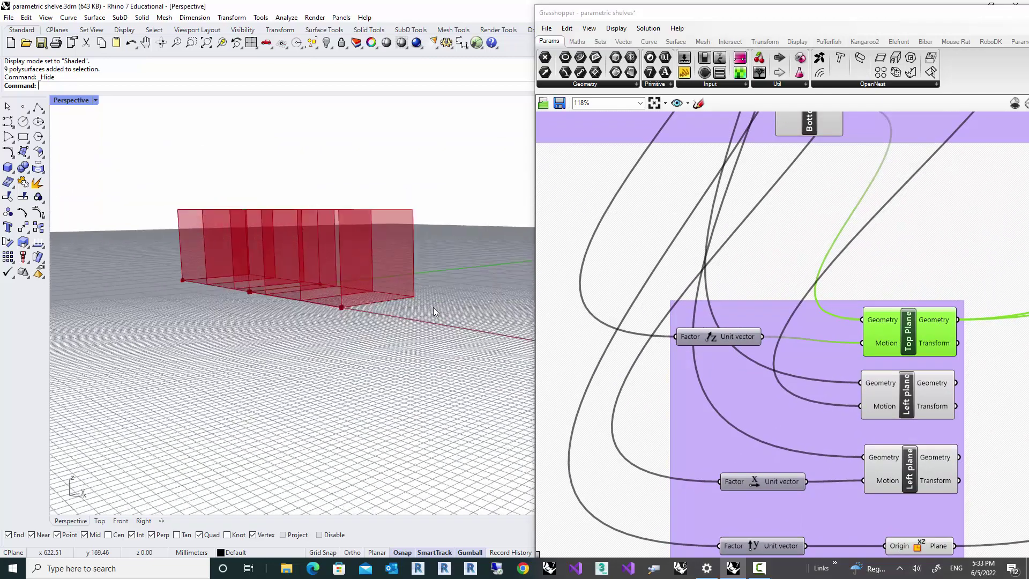
{"action": "scroll", "coordinate": [355, 321], "scroll_direction": "up", "scroll_amount": 5}
{"action": "scroll", "coordinate": [716, 352], "scroll_direction": "down", "scroll_amount": 4}
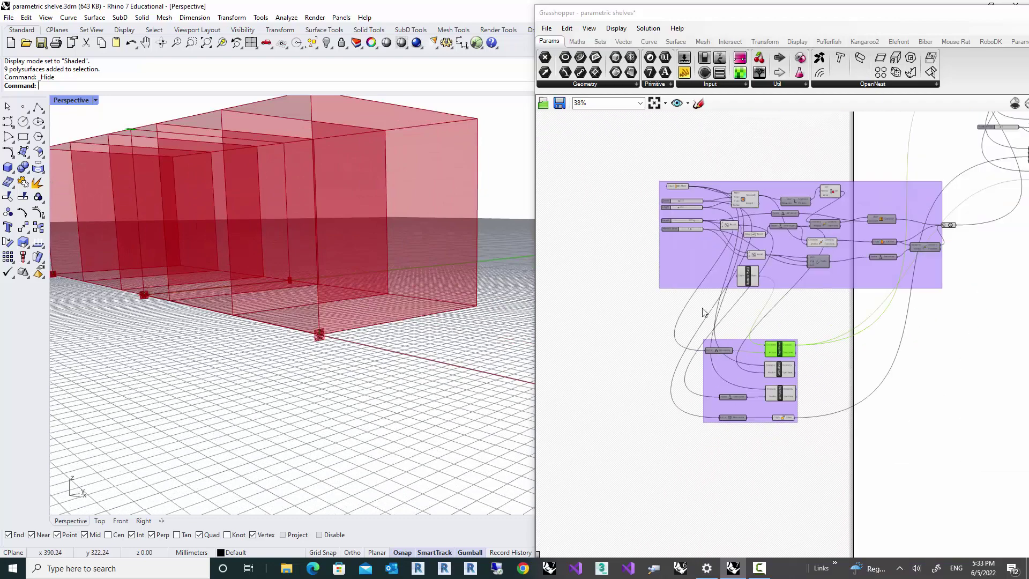
{"action": "scroll", "coordinate": [697, 243], "scroll_direction": "up", "scroll_amount": 6}
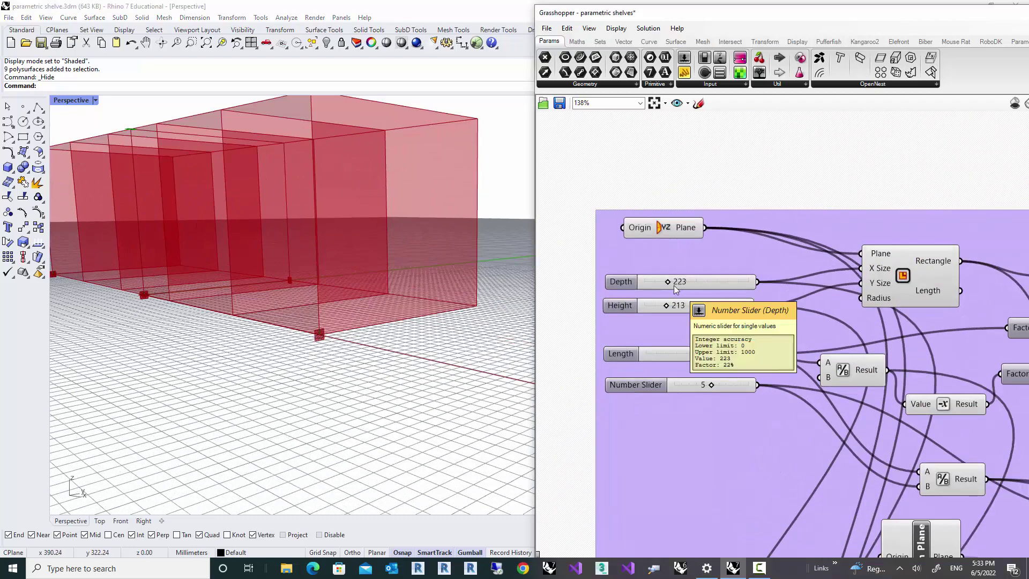
{"action": "scroll", "coordinate": [674, 309], "scroll_direction": "down", "scroll_amount": 4}
{"action": "scroll", "coordinate": [717, 354], "scroll_direction": "up", "scroll_amount": 3}
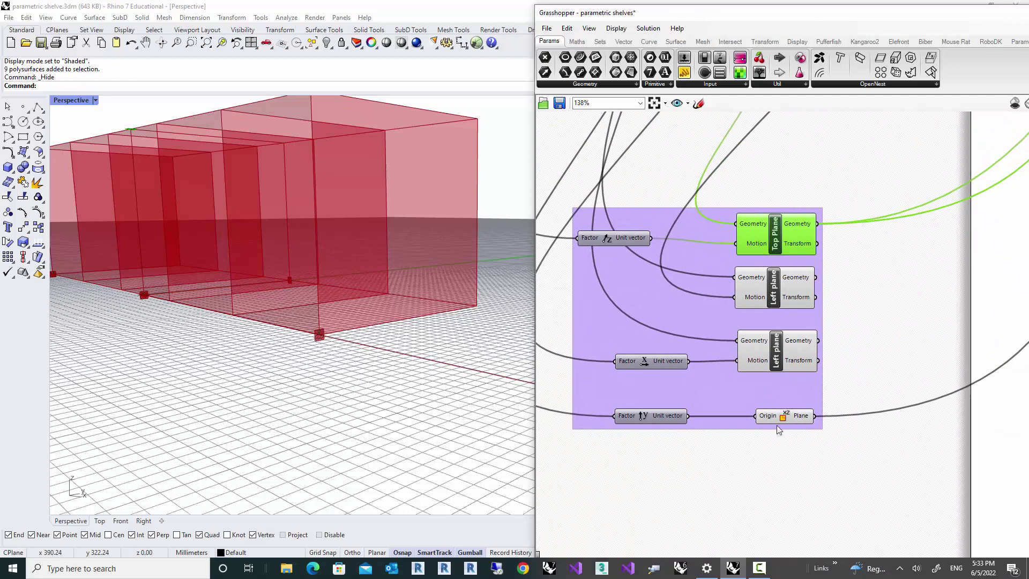
- Inspect the Y unit vector feeding the XZ Plane component and compare it with the shelf model
{"action": "scroll", "coordinate": [776, 425], "scroll_direction": "up", "scroll_amount": 3}
{"action": "left_click", "coordinate": [785, 412]}
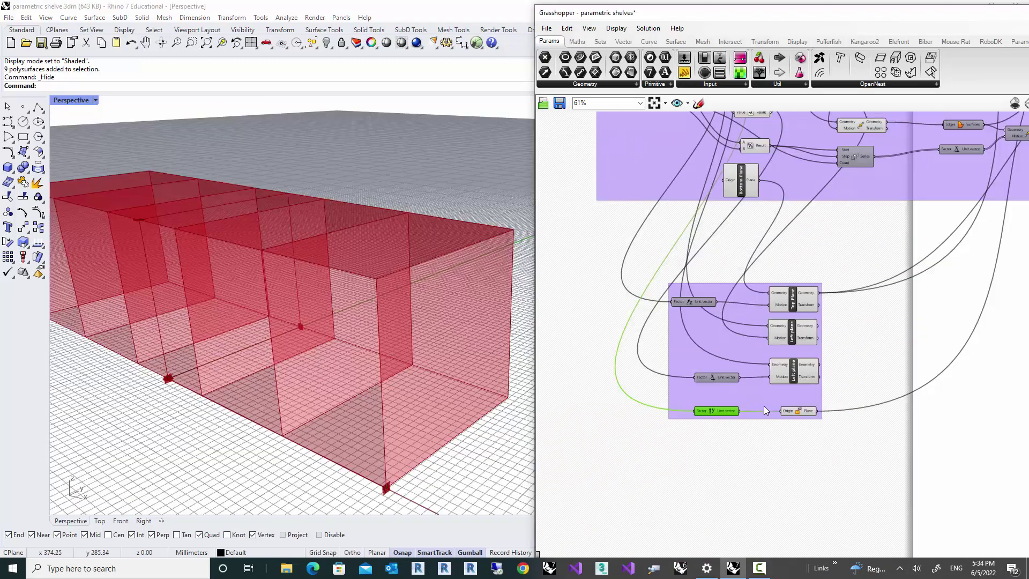
{"action": "scroll", "coordinate": [790, 410], "scroll_direction": "up", "scroll_amount": 4}
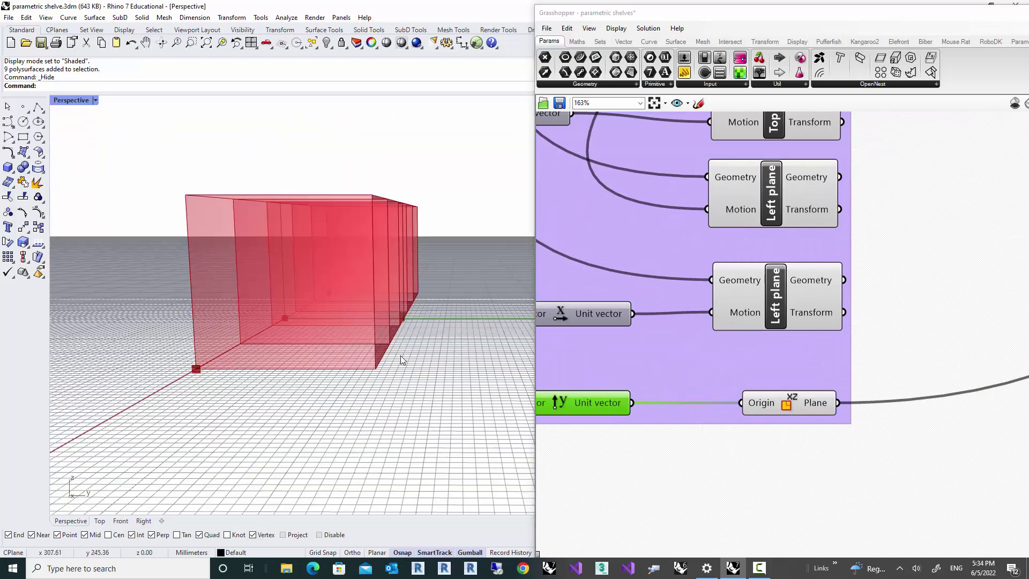
{"action": "right_click_drag", "start_coordinate": [402, 360], "coordinate": [376, 364]}
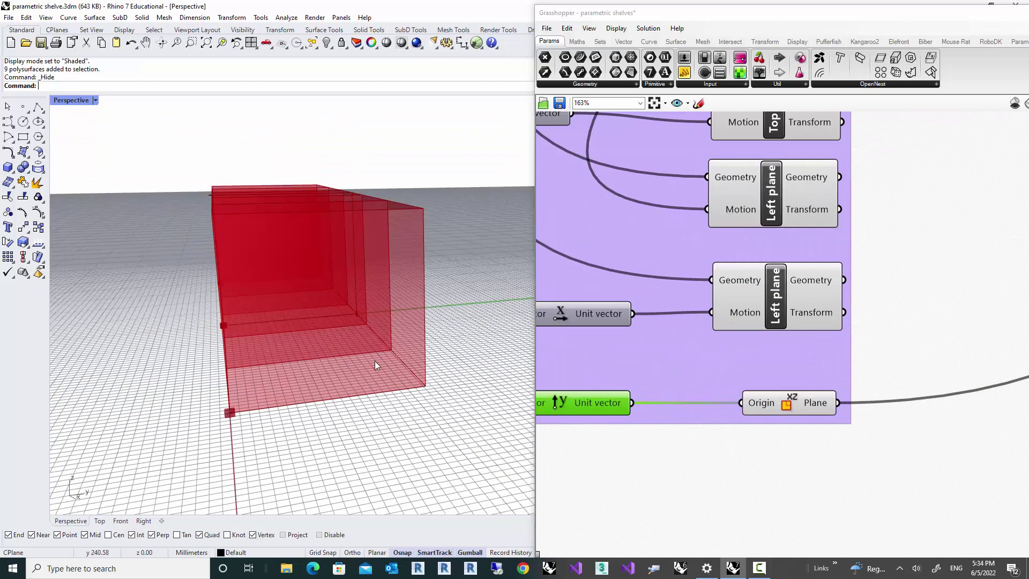
- Set the Depth slider to 214 and check the resized shelf surfaces in the model
{"action": "scroll", "coordinate": [665, 435], "scroll_direction": "down", "scroll_amount": 5}
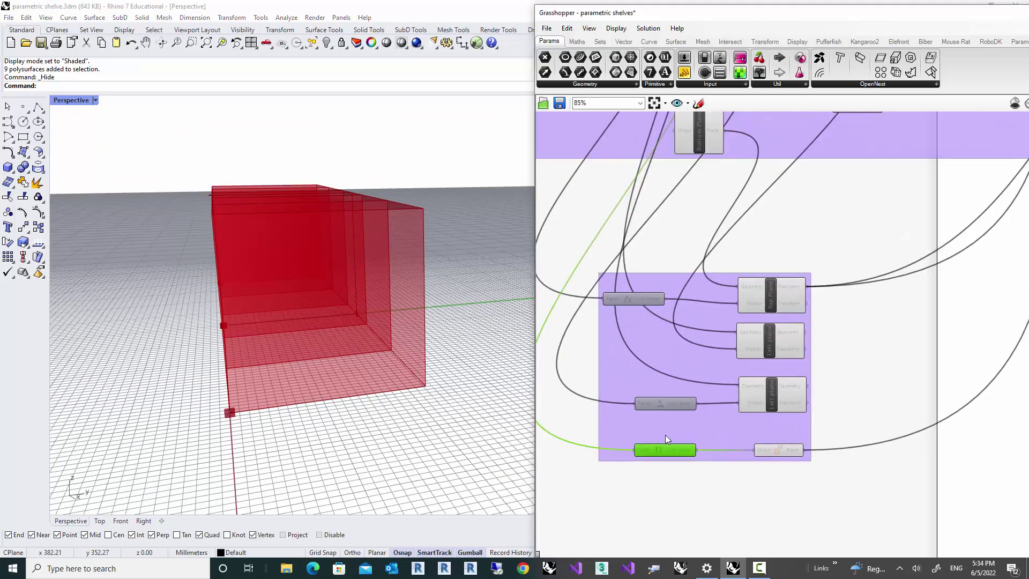
{"action": "scroll", "coordinate": [645, 307], "scroll_direction": "up", "scroll_amount": 5}
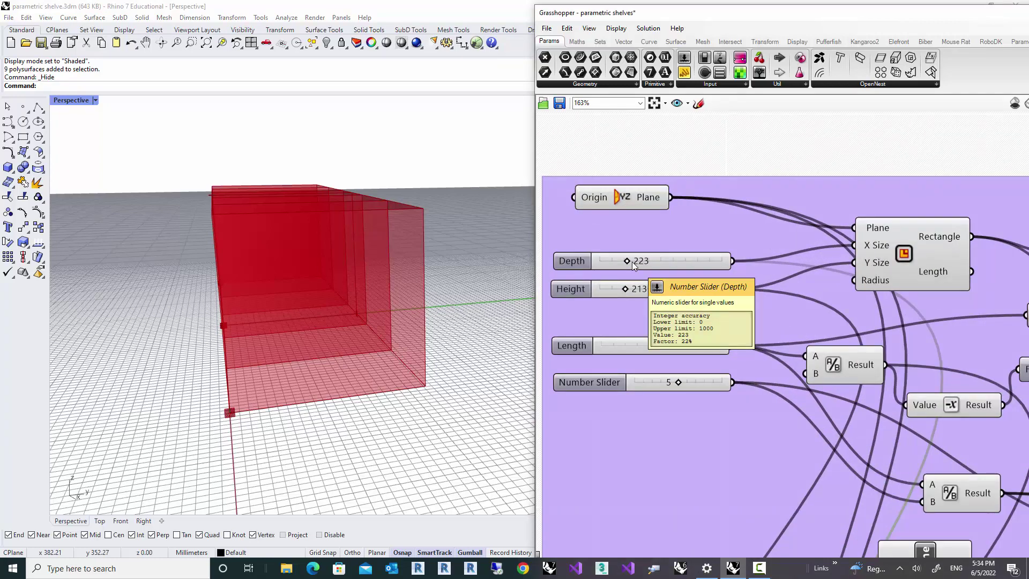
{"action": "left_click_drag", "start_coordinate": [628, 259], "coordinate": [626, 260]}
{"action": "scroll", "coordinate": [629, 290], "scroll_direction": "down", "scroll_amount": 3}
{"action": "right_click_drag", "start_coordinate": [465, 340], "coordinate": [390, 328]}
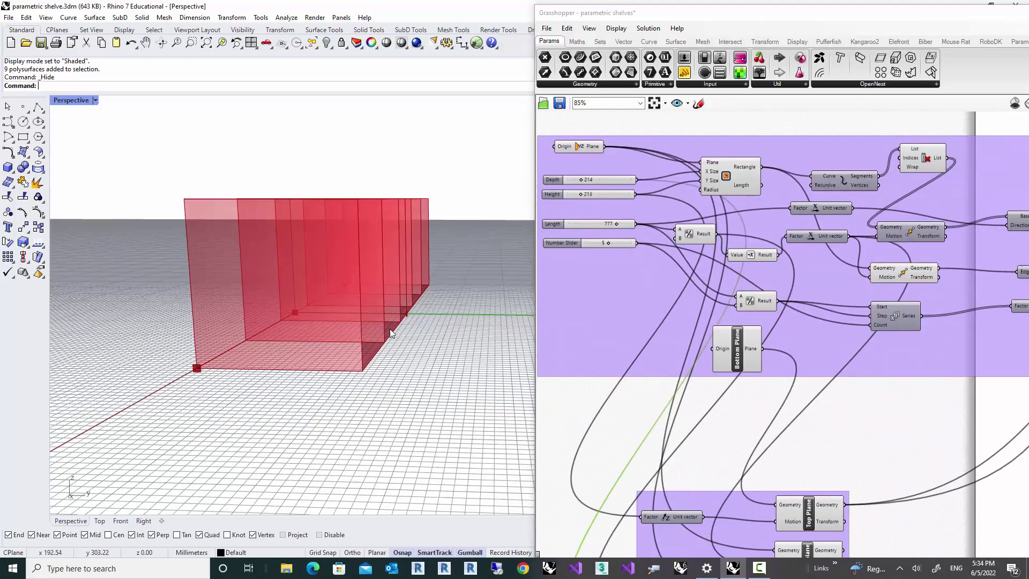
- Move the disabled Assemble component up and delete all the joint components and sliders feeding its Joint type input
{"action": "scroll", "coordinate": [407, 316], "scroll_direction": "up", "scroll_amount": 5}
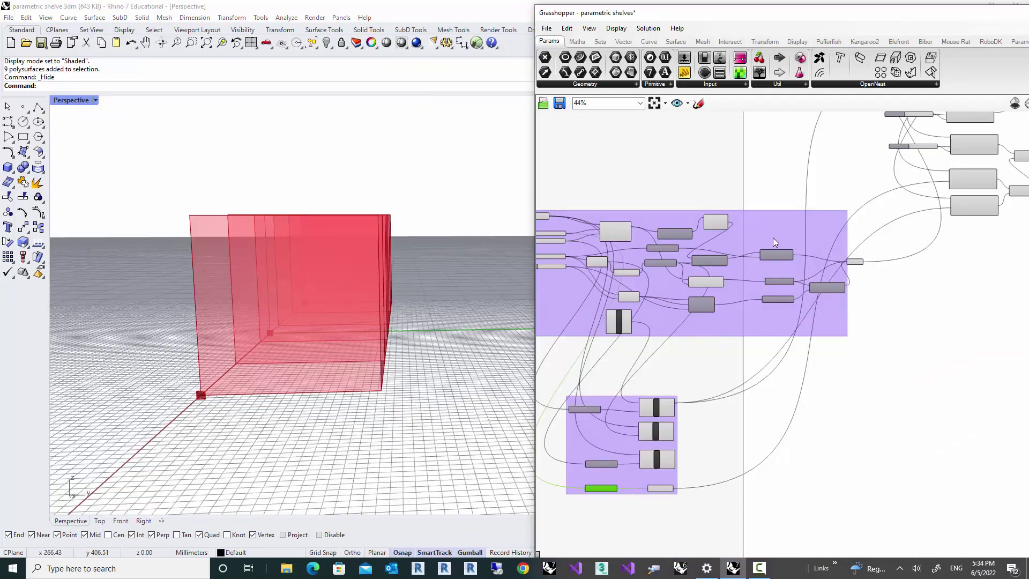
{"action": "right_click_drag", "start_coordinate": [773, 236], "coordinate": [715, 328]}
{"action": "right_click_drag", "start_coordinate": [741, 263], "coordinate": [689, 339]}
{"action": "right_click_drag", "start_coordinate": [739, 287], "coordinate": [627, 327]}
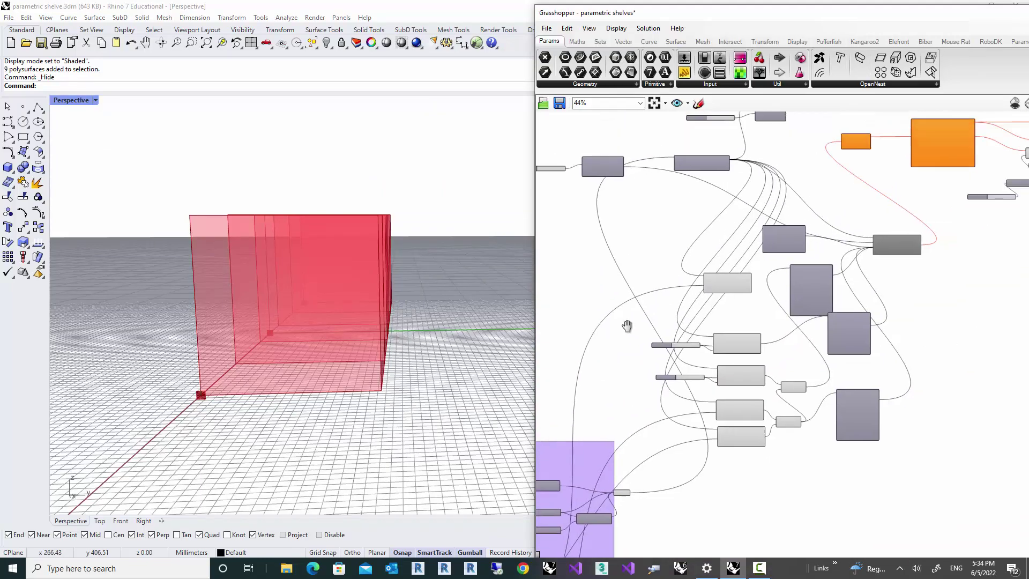
{"action": "right_click_drag", "start_coordinate": [244, 355], "coordinate": [413, 356]}
{"action": "scroll", "coordinate": [809, 269], "scroll_direction": "up", "scroll_amount": 2}
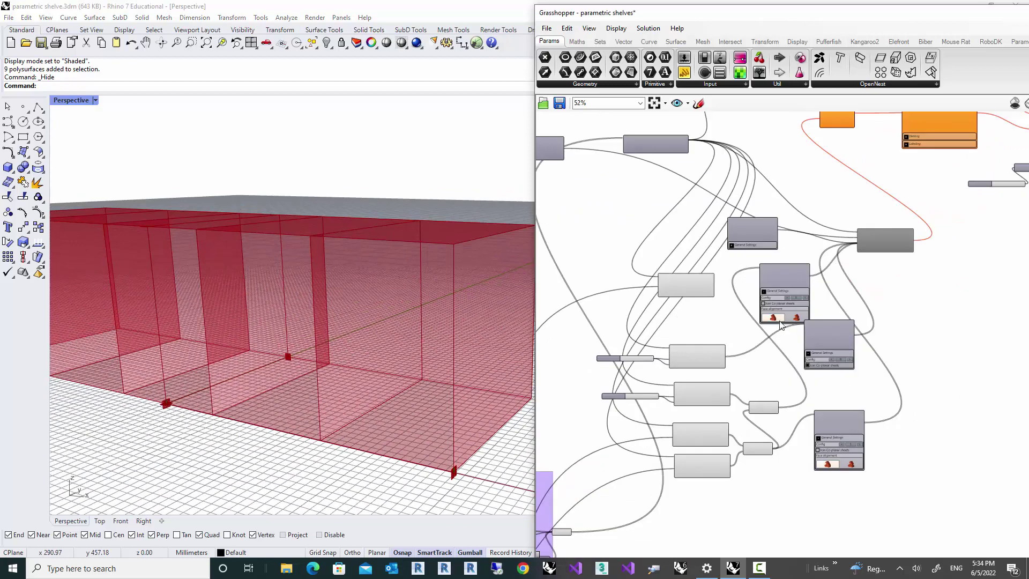
{"action": "left_click_drag", "start_coordinate": [883, 239], "coordinate": [888, 192]}
{"action": "left_click_drag", "start_coordinate": [907, 478], "coordinate": [611, 229]}
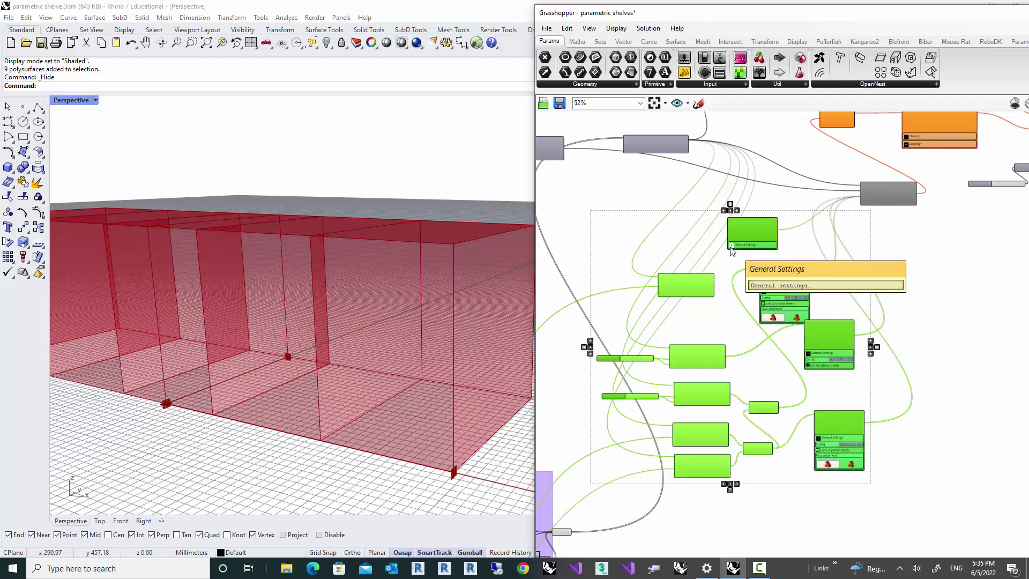
{"action": "key", "text": "Delete"}
- Inspect the Brep parameter that collects the shelf surfaces by highlighting its geometry in the model
{"action": "right_click_drag", "start_coordinate": [670, 231], "coordinate": [613, 295]}
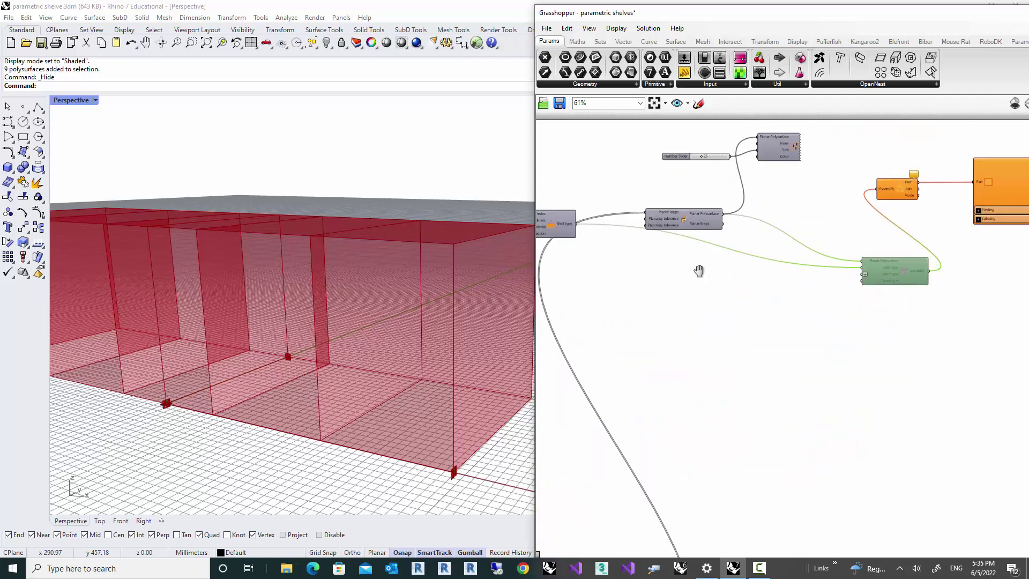
{"action": "scroll", "coordinate": [679, 261], "scroll_direction": "up", "scroll_amount": 3}
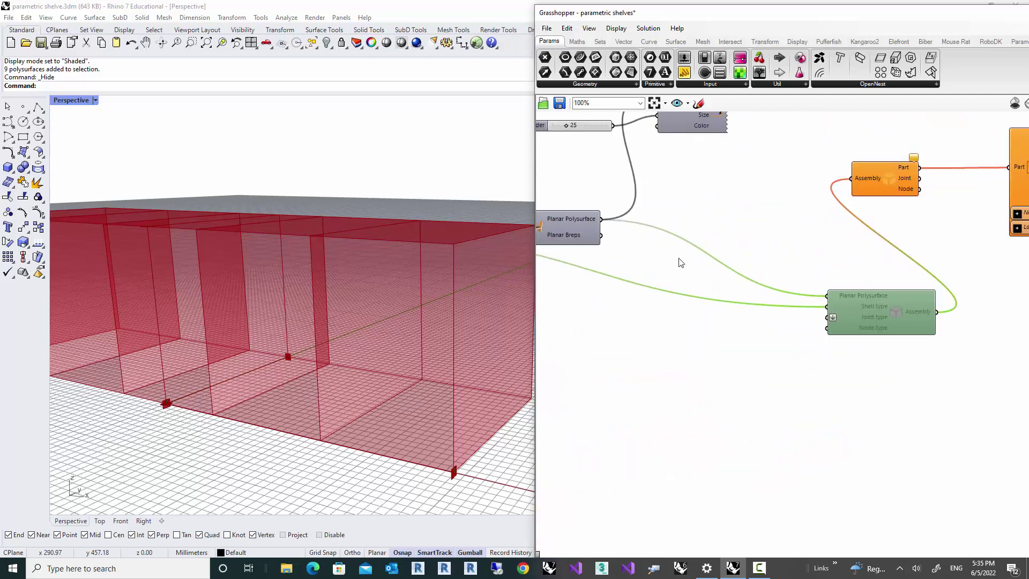
{"action": "scroll", "coordinate": [679, 262], "scroll_direction": "down", "scroll_amount": 6}
{"action": "right_click_drag", "start_coordinate": [703, 282], "coordinate": [795, 197]}
{"action": "scroll", "coordinate": [642, 400], "scroll_direction": "up", "scroll_amount": 2}
{"action": "scroll", "coordinate": [644, 404], "scroll_direction": "up", "scroll_amount": 3}
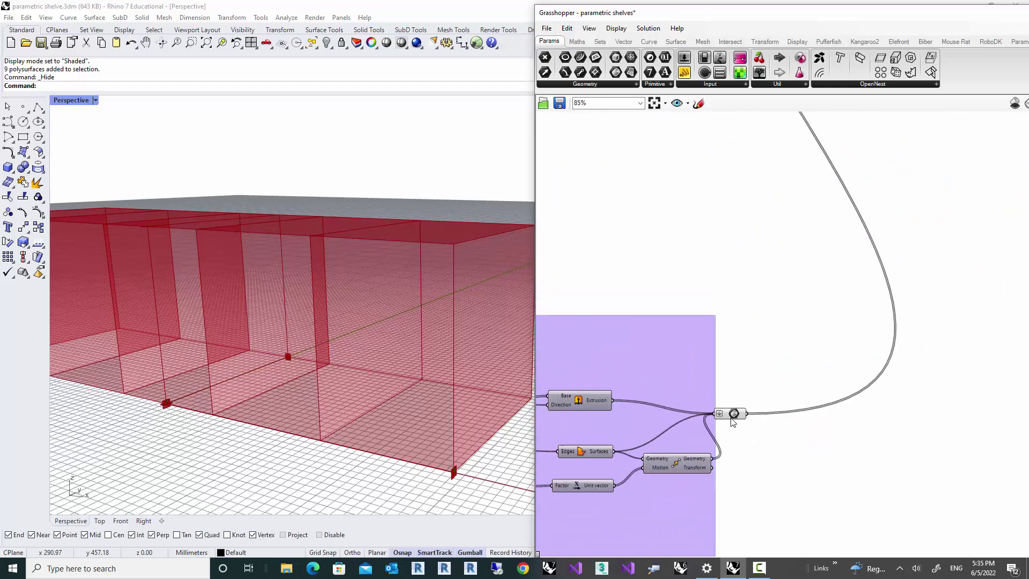
{"action": "left_click", "coordinate": [734, 416]}
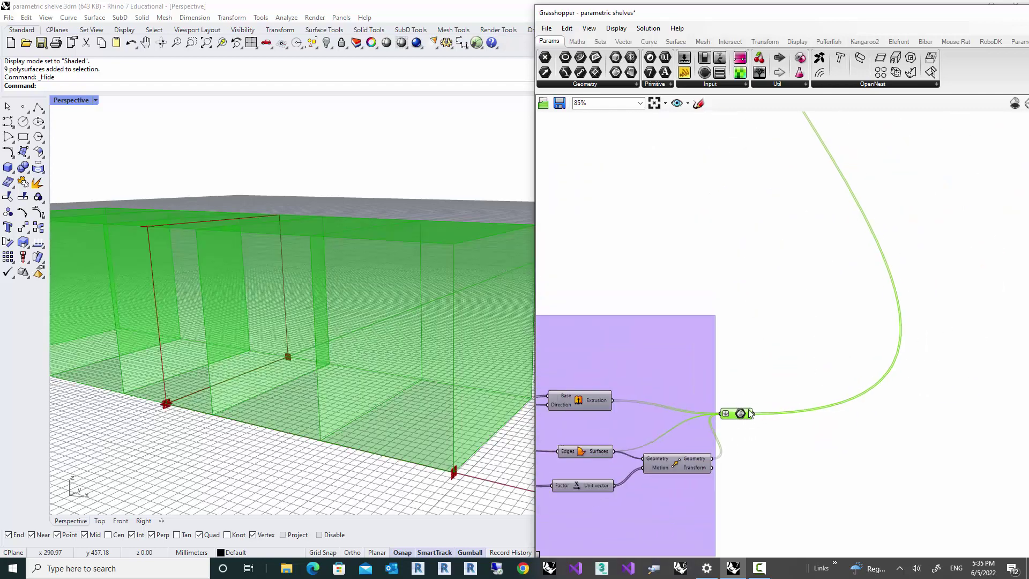
- Move the component that turns Planar Breps into a Planar Polysurface lower on the canvas and review its inputs and outputs
{"action": "scroll", "coordinate": [743, 418], "scroll_direction": "down", "scroll_amount": 3}
{"action": "right_click_drag", "start_coordinate": [747, 313], "coordinate": [728, 513]}
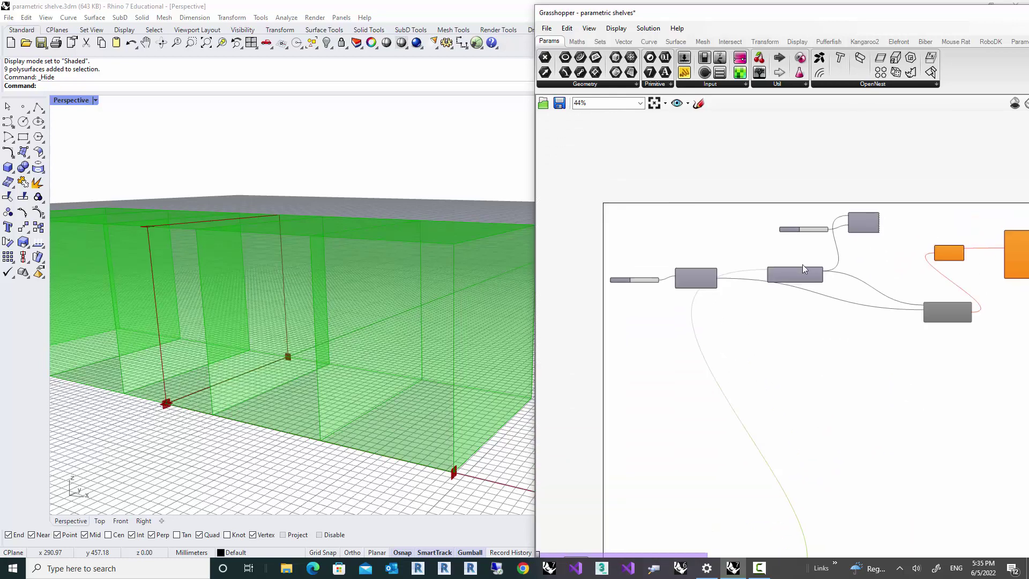
{"action": "scroll", "coordinate": [802, 266], "scroll_direction": "up", "scroll_amount": 3}
{"action": "left_click_drag", "start_coordinate": [779, 285], "coordinate": [814, 353]}
{"action": "scroll", "coordinate": [813, 353], "scroll_direction": "up", "scroll_amount": 3}
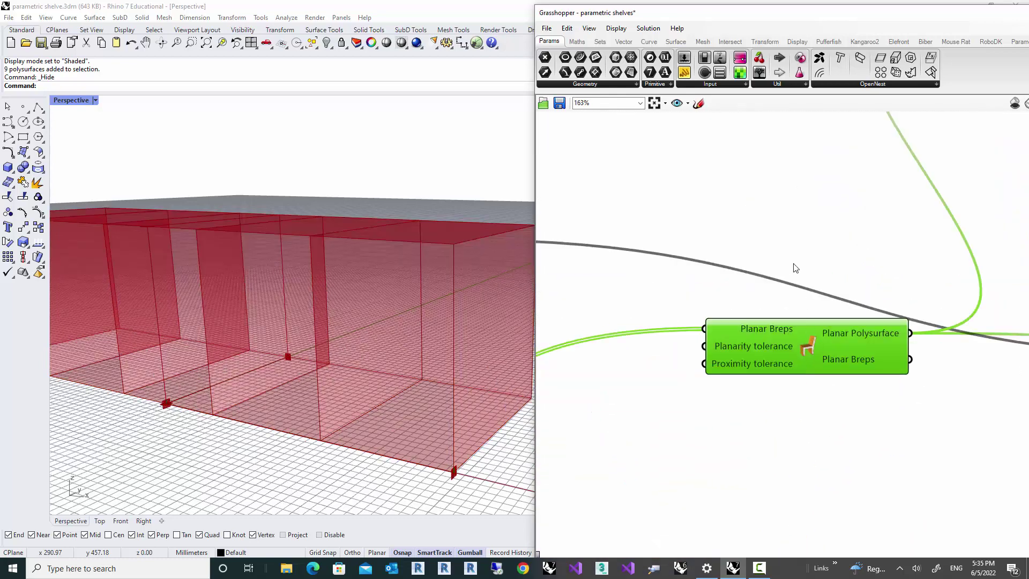
{"action": "scroll", "coordinate": [795, 268], "scroll_direction": "down", "scroll_amount": 4}
{"action": "right_click_drag", "start_coordinate": [802, 323], "coordinate": [771, 302]}
{"action": "scroll", "coordinate": [873, 243], "scroll_direction": "up", "scroll_amount": 3}
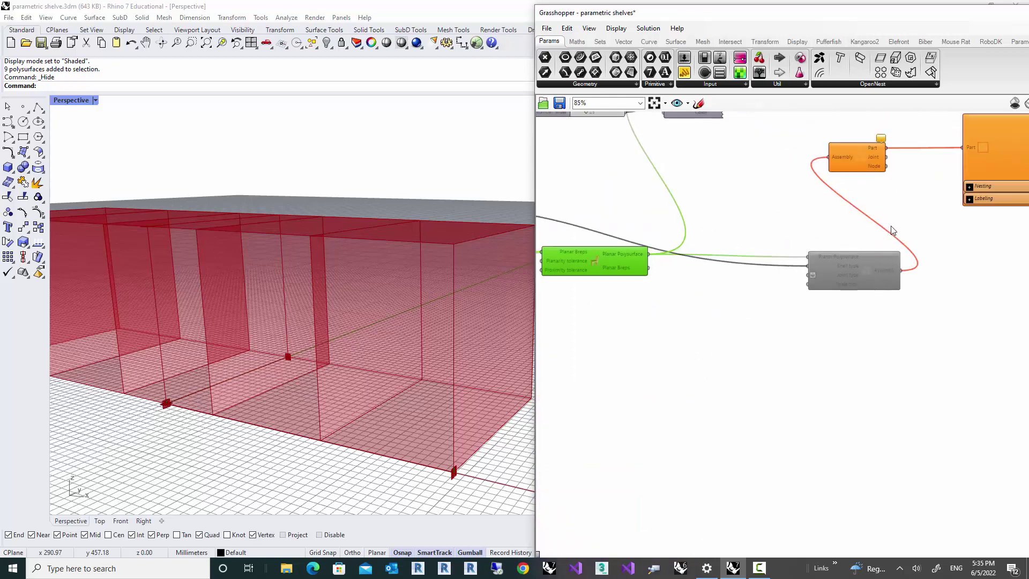
- Inspect the Shell type component and the number slider feeding its Thickness input
{"action": "right_click_drag", "start_coordinate": [761, 236], "coordinate": [940, 255]}
{"action": "right_click_drag", "start_coordinate": [719, 253], "coordinate": [860, 261]}
{"action": "scroll", "coordinate": [745, 241], "scroll_direction": "up", "scroll_amount": 2}
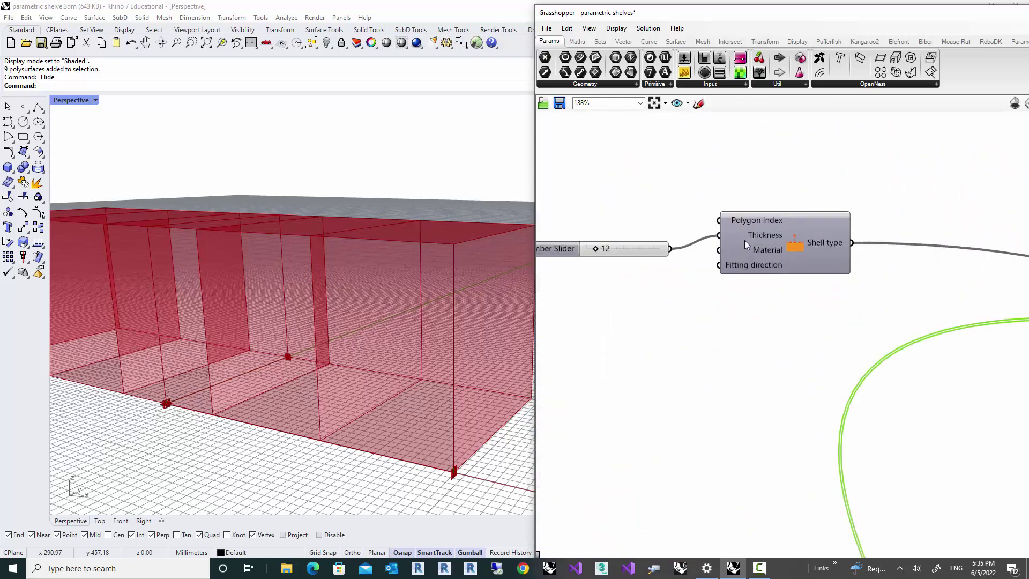
{"action": "mouse_move", "coordinate": [804, 247]}
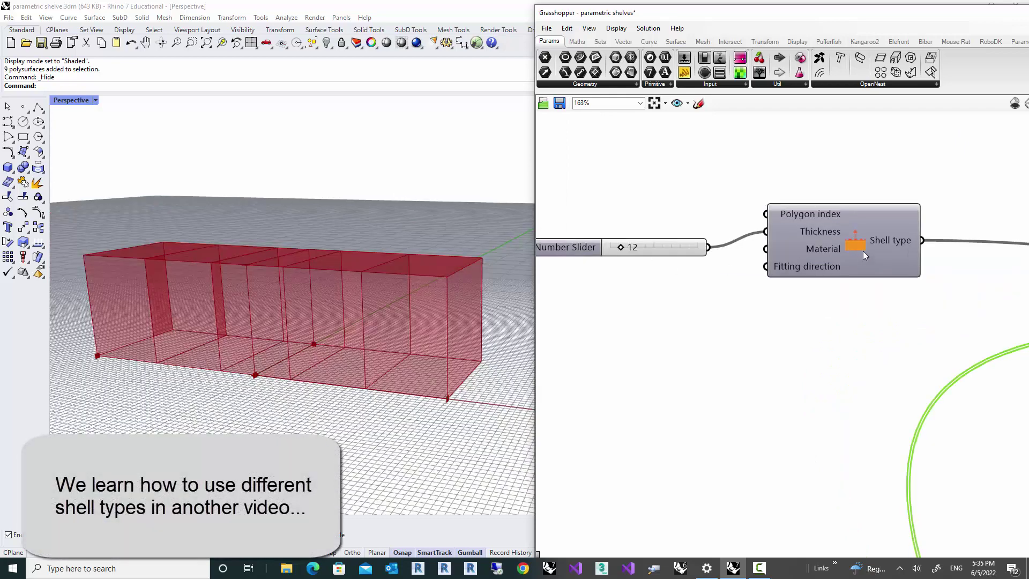
{"action": "mouse_move", "coordinate": [860, 247]}
{"action": "scroll", "coordinate": [781, 248], "scroll_direction": "down", "scroll_amount": 4}
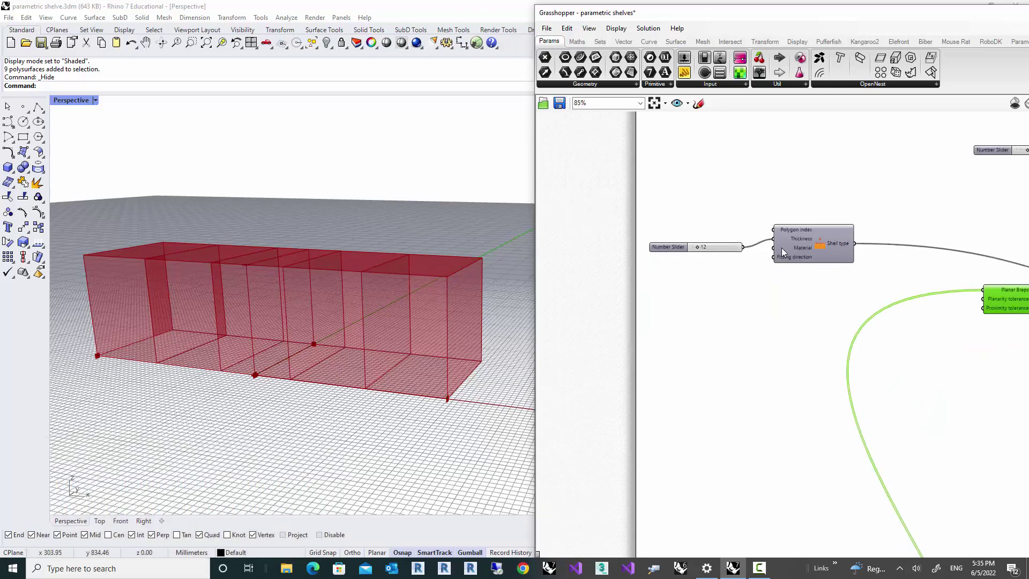
- Add a Butt Joint component and connect its Joint type output to the Joint type input of the Assemble component
{"action": "right_click_drag", "start_coordinate": [843, 277], "coordinate": [695, 228]}
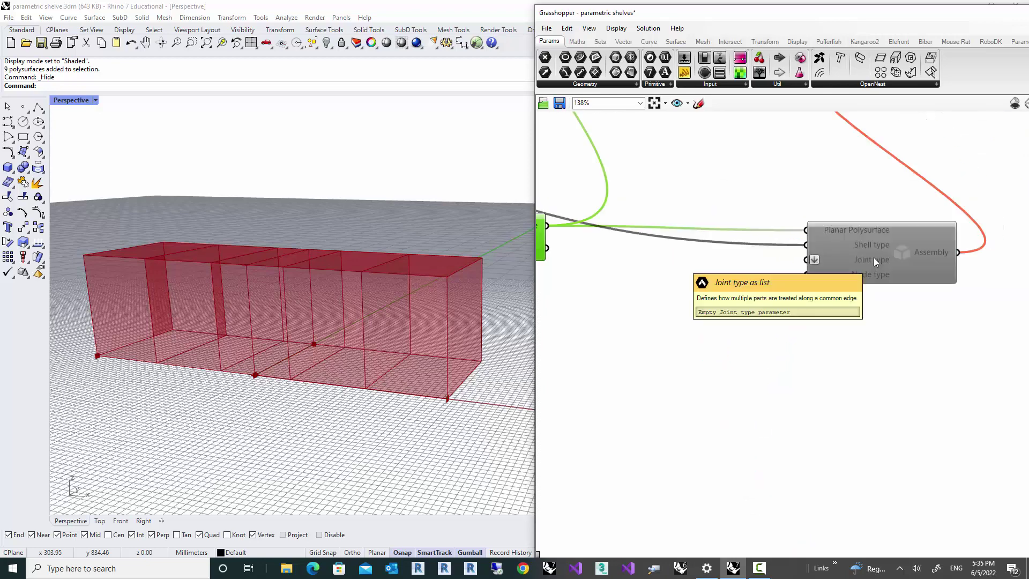
{"action": "right_click_drag", "start_coordinate": [675, 290], "coordinate": [766, 278]}
{"action": "scroll", "coordinate": [767, 278], "scroll_direction": "down", "scroll_amount": 1}
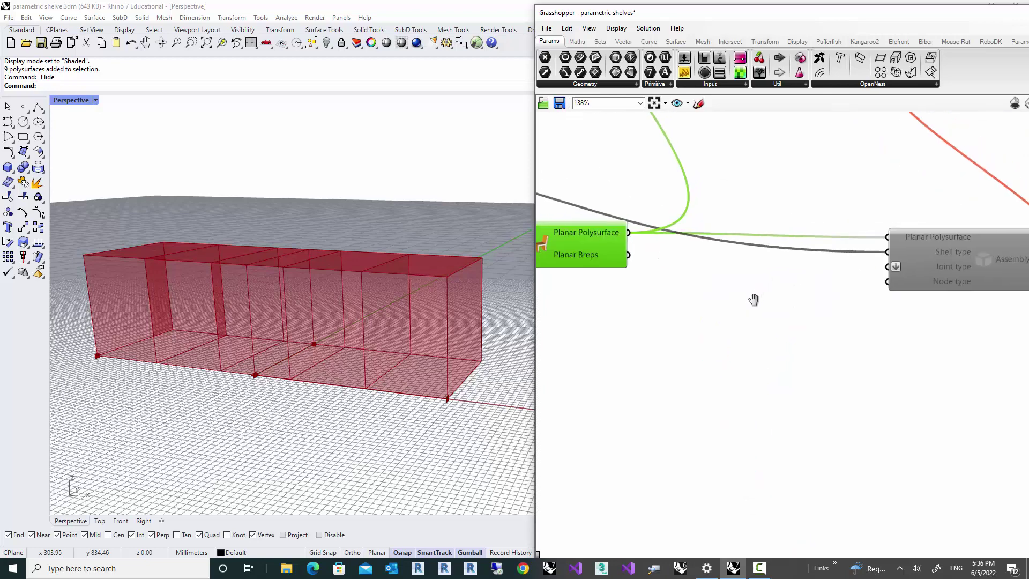
{"action": "right_click", "coordinate": [951, 271]}
{"action": "right_click_drag", "start_coordinate": [709, 341], "coordinate": [701, 342]}
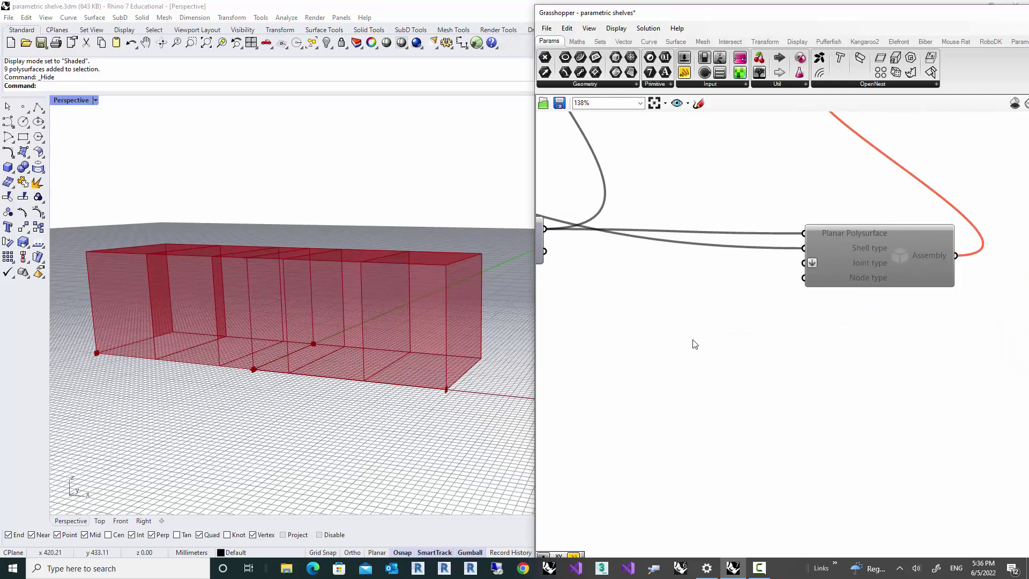
{"action": "double_click", "coordinate": [695, 344]}
{"action": "type", "text": "but"}
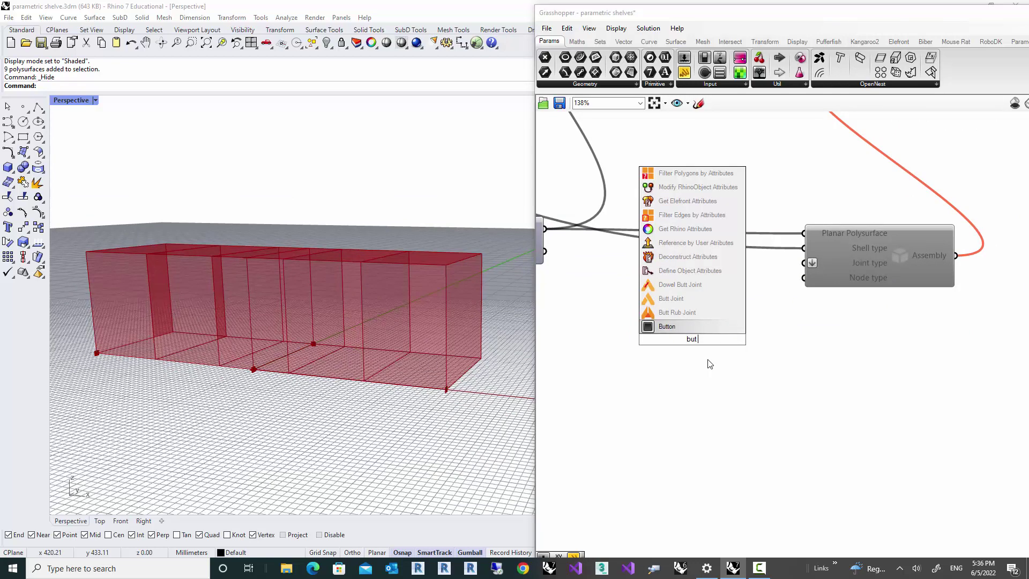
{"action": "left_click", "coordinate": [696, 299]}
{"action": "left_click_drag", "start_coordinate": [760, 330], "coordinate": [804, 264]}
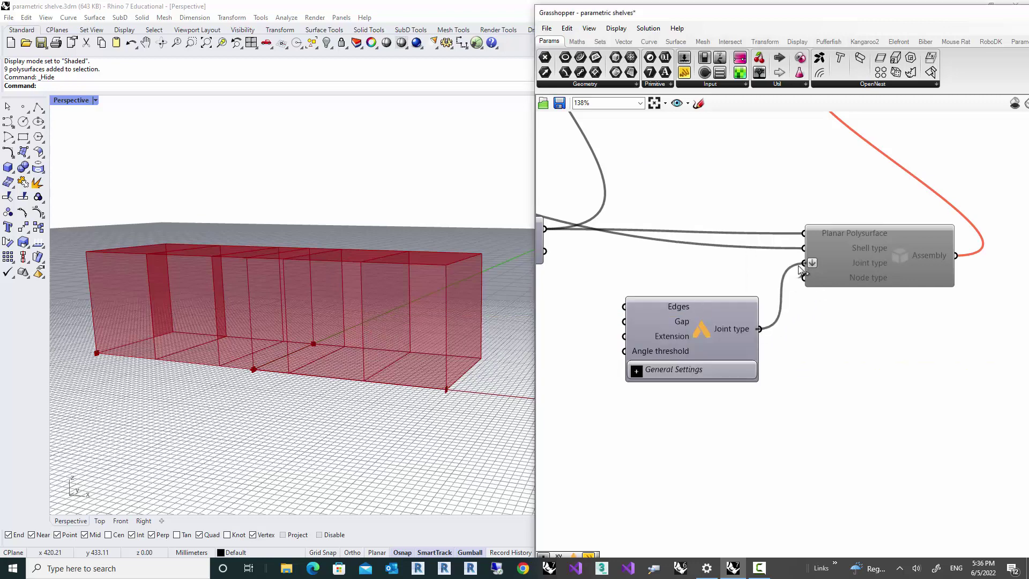
- Enable the Assemble component to generate the shelf parts
{"action": "right_click_drag", "start_coordinate": [817, 338], "coordinate": [727, 359]}
{"action": "right_click", "coordinate": [809, 278]}
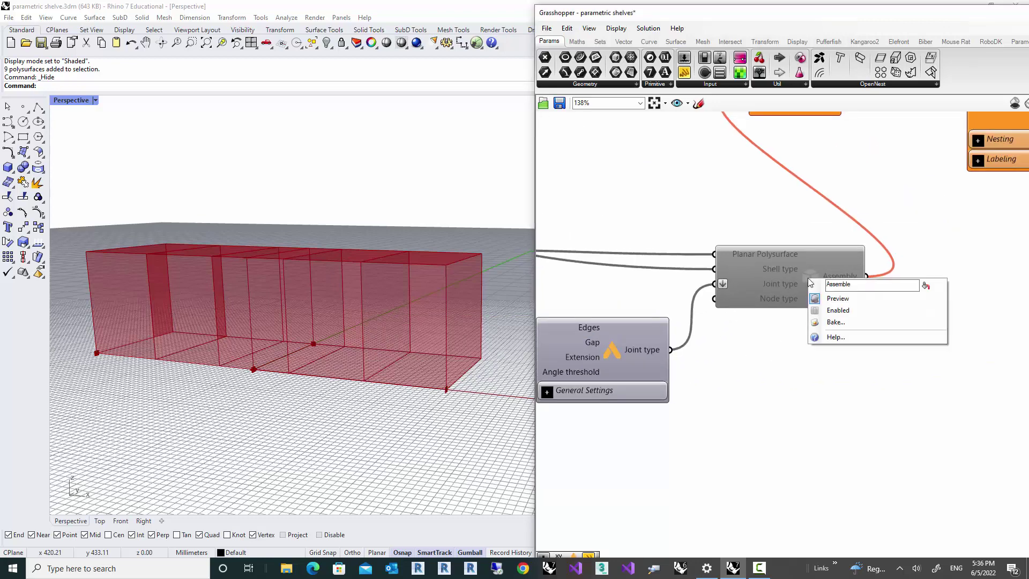
{"action": "left_click", "coordinate": [830, 310]}
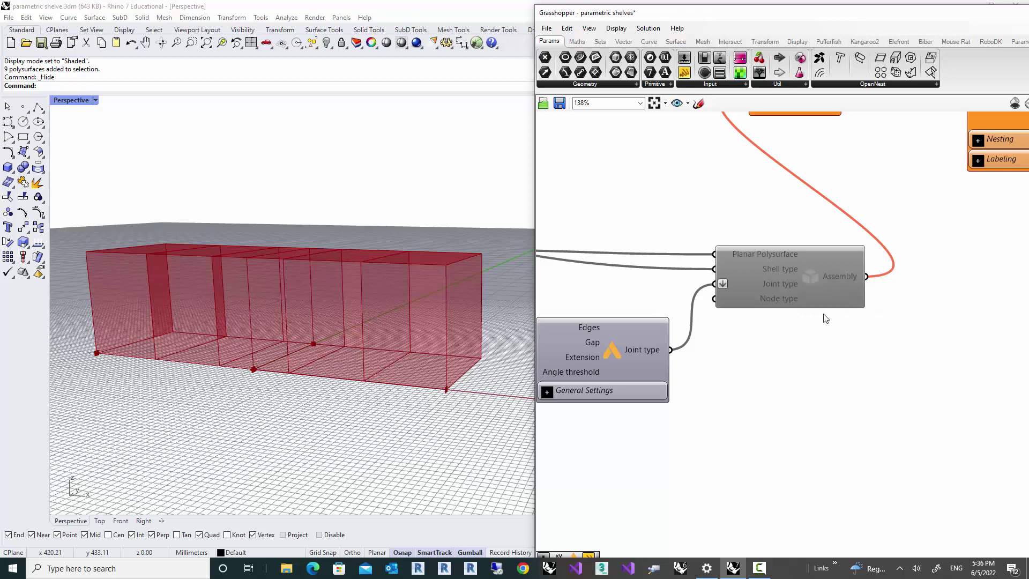
- Trace the assembly's parts through the Unfold component to the wireframe, move and preview components
{"action": "right_click_drag", "start_coordinate": [878, 291], "coordinate": [751, 396]}
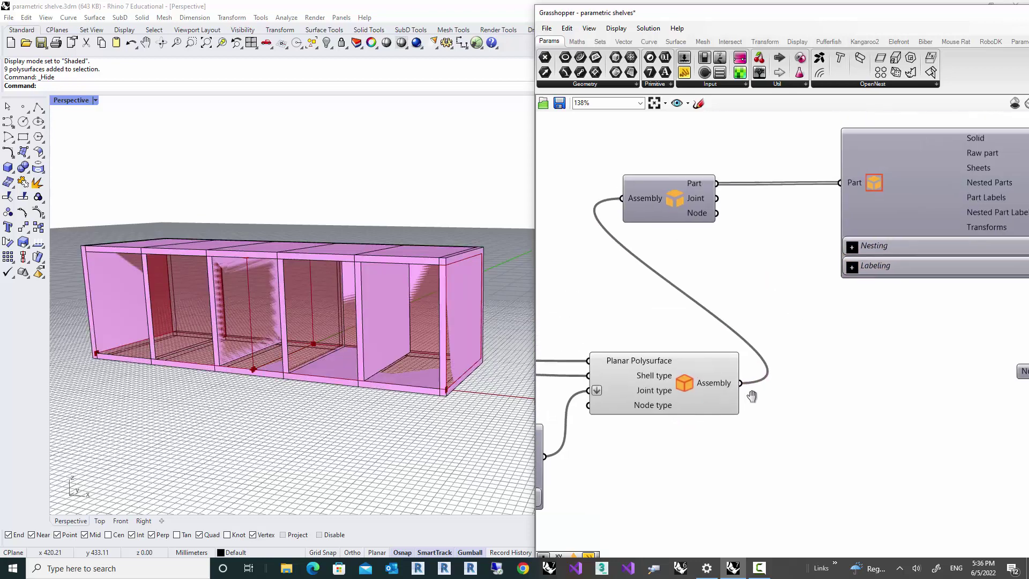
{"action": "right_click_drag", "start_coordinate": [754, 291], "coordinate": [716, 325]}
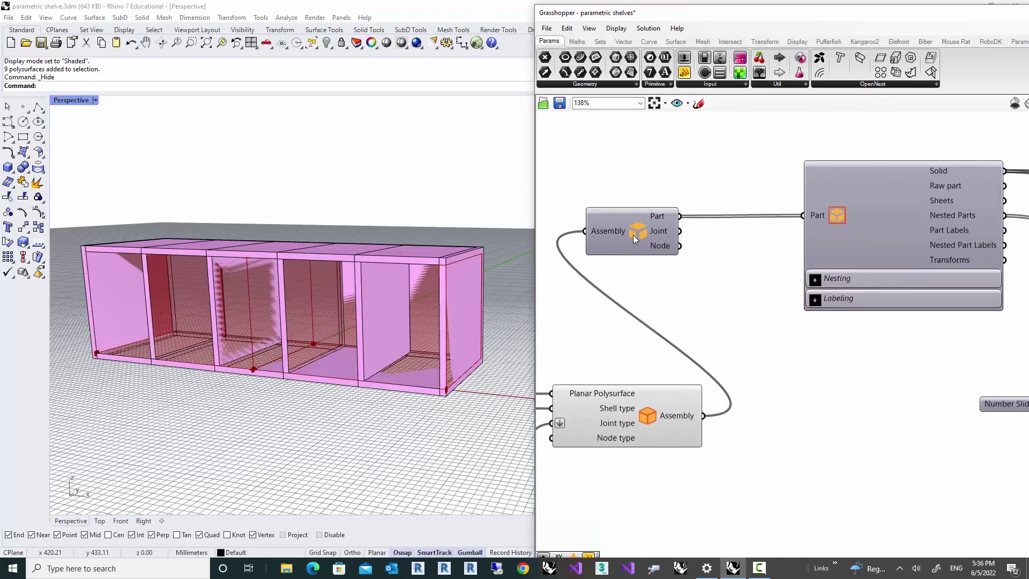
{"action": "right_click_drag", "start_coordinate": [744, 290], "coordinate": [645, 291]}
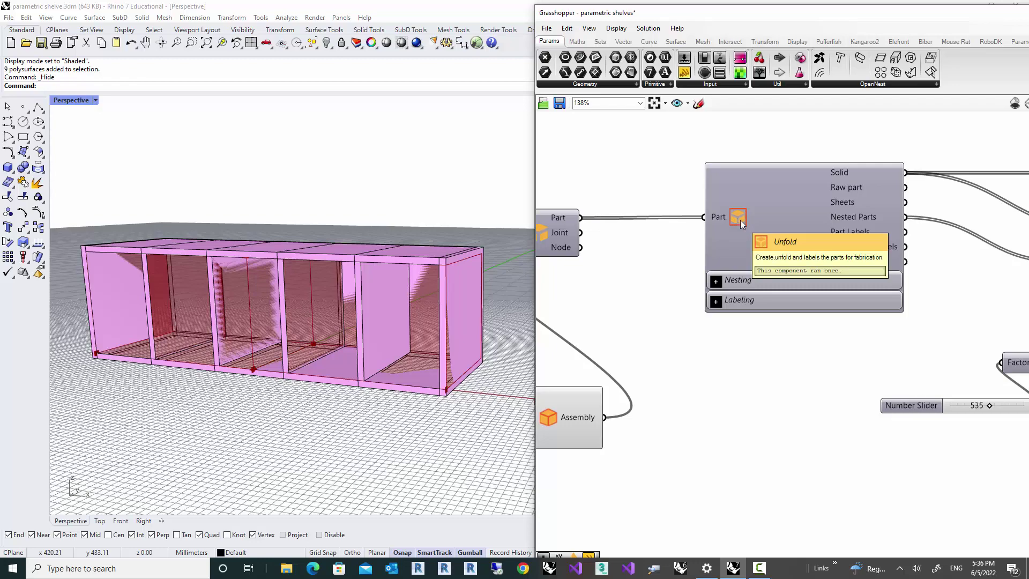
{"action": "right_click_drag", "start_coordinate": [805, 227], "coordinate": [616, 242]}
{"action": "right_click_drag", "start_coordinate": [862, 223], "coordinate": [751, 234]}
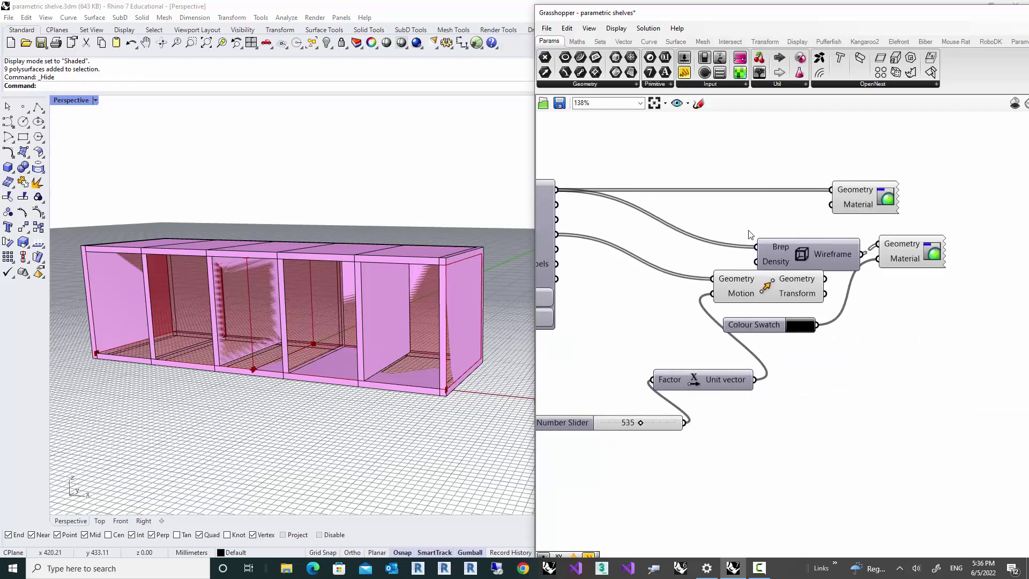
- Shift the Move component for the nested parts slightly down from the Wireframe component and view the shelf from the front
{"action": "left_click_drag", "start_coordinate": [770, 288], "coordinate": [772, 295]}
{"action": "scroll", "coordinate": [346, 325], "scroll_direction": "down", "scroll_amount": 6}
{"action": "right_click_drag", "start_coordinate": [345, 326], "coordinate": [407, 378]}
{"action": "scroll", "coordinate": [408, 378], "scroll_direction": "up", "scroll_amount": 6}
{"action": "right_click_drag", "start_coordinate": [306, 360], "coordinate": [325, 240]}
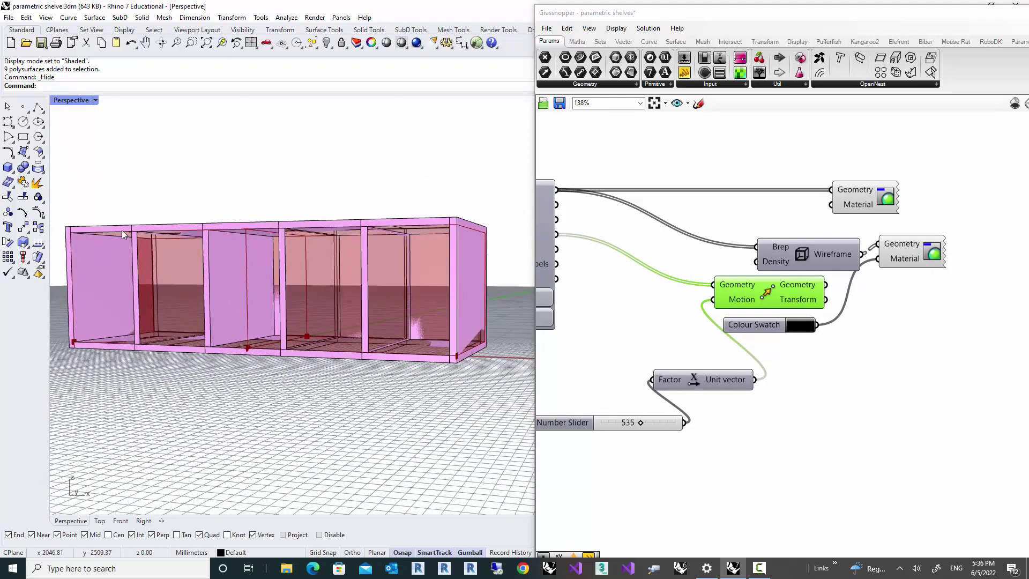
{"action": "right_click_drag", "start_coordinate": [321, 356], "coordinate": [367, 355]}
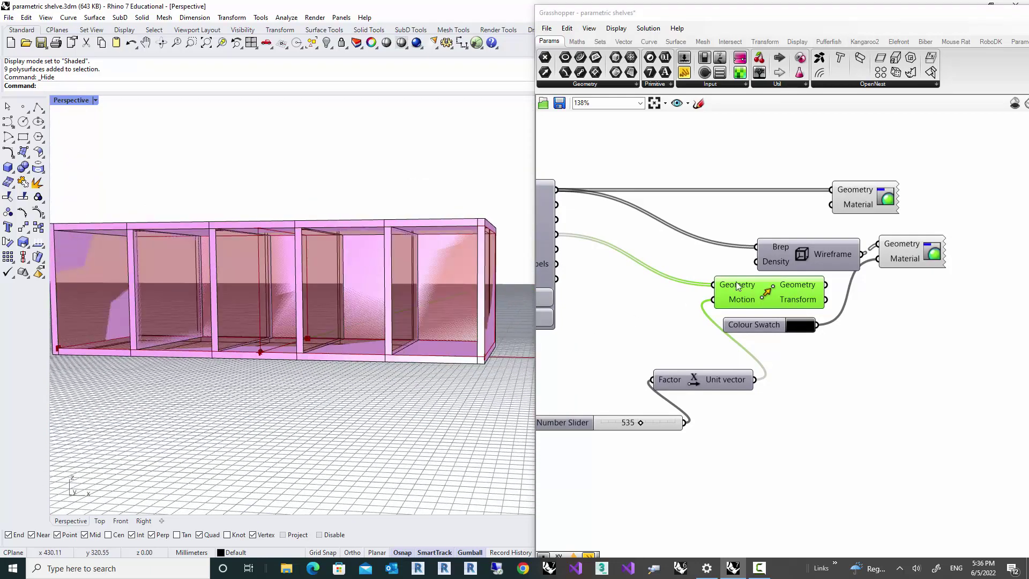
- Turn off the preview of the Brep parameter that collects the shelf surfaces
{"action": "scroll", "coordinate": [751, 270], "scroll_direction": "down", "scroll_amount": 5}
{"action": "right_click_drag", "start_coordinate": [633, 388], "coordinate": [738, 310]}
{"action": "right_click_drag", "start_coordinate": [595, 418], "coordinate": [793, 292]}
{"action": "right_click_drag", "start_coordinate": [568, 472], "coordinate": [759, 330]}
{"action": "scroll", "coordinate": [751, 358], "scroll_direction": "up", "scroll_amount": 3}
{"action": "scroll", "coordinate": [751, 358], "scroll_direction": "up", "scroll_amount": 4}
{"action": "right_click", "coordinate": [753, 359]}
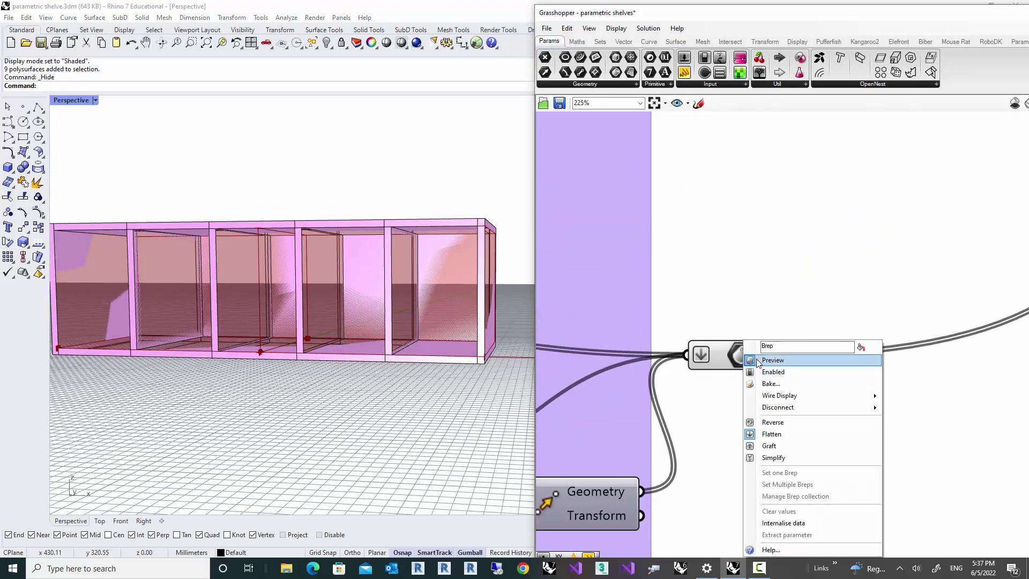
{"action": "left_click", "coordinate": [760, 362]}
- Turn off the preview of the components in the group that generates the shelf surfaces
{"action": "right_click_drag", "start_coordinate": [414, 292], "coordinate": [361, 328]}
{"action": "scroll", "coordinate": [763, 287], "scroll_direction": "down", "scroll_amount": 5}
{"action": "right_click_drag", "start_coordinate": [705, 310], "coordinate": [848, 284]}
{"action": "scroll", "coordinate": [836, 283], "scroll_direction": "down", "scroll_amount": 4}
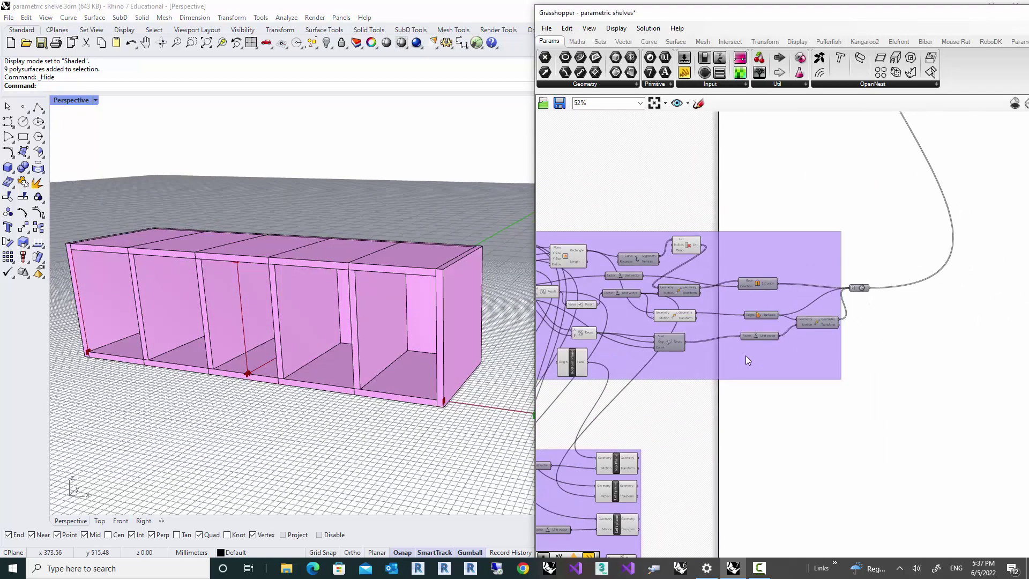
{"action": "left_click_drag", "start_coordinate": [782, 393], "coordinate": [550, 223]}
{"action": "right_click", "coordinate": [648, 186]}
{"action": "left_click", "coordinate": [667, 202]}
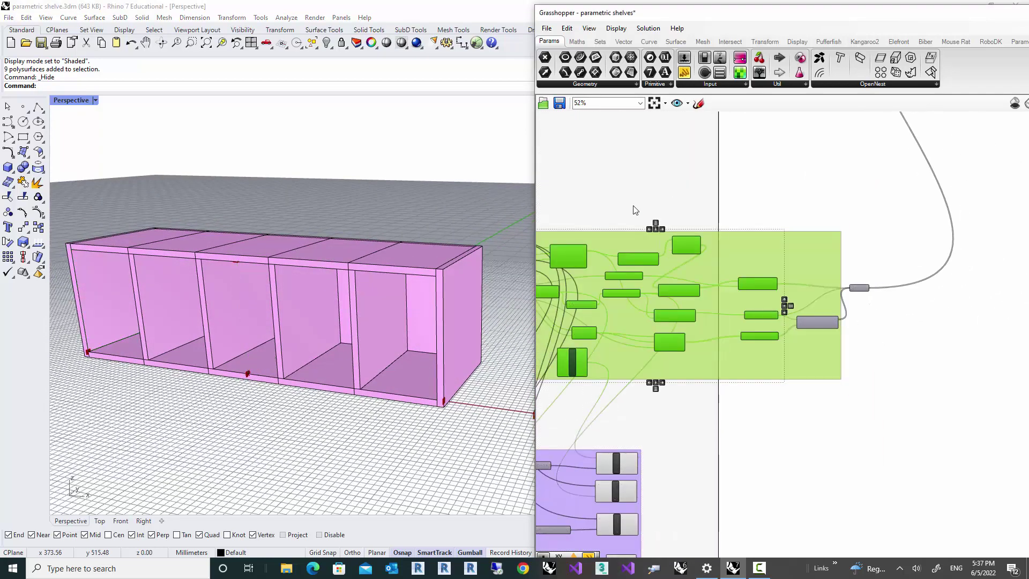
- Examine the butt joints between the panels along the shelf's top from different angles
{"action": "right_click_drag", "start_coordinate": [365, 318], "coordinate": [345, 273]}
{"action": "scroll", "coordinate": [374, 274], "scroll_direction": "up", "scroll_amount": 3}
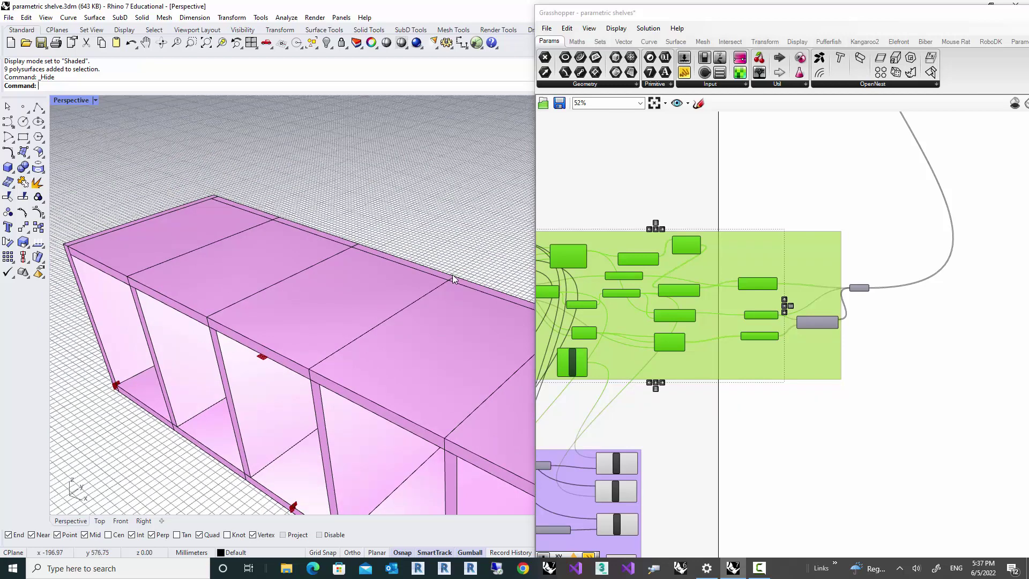
{"action": "right_click_drag", "start_coordinate": [381, 314], "coordinate": [378, 281]}
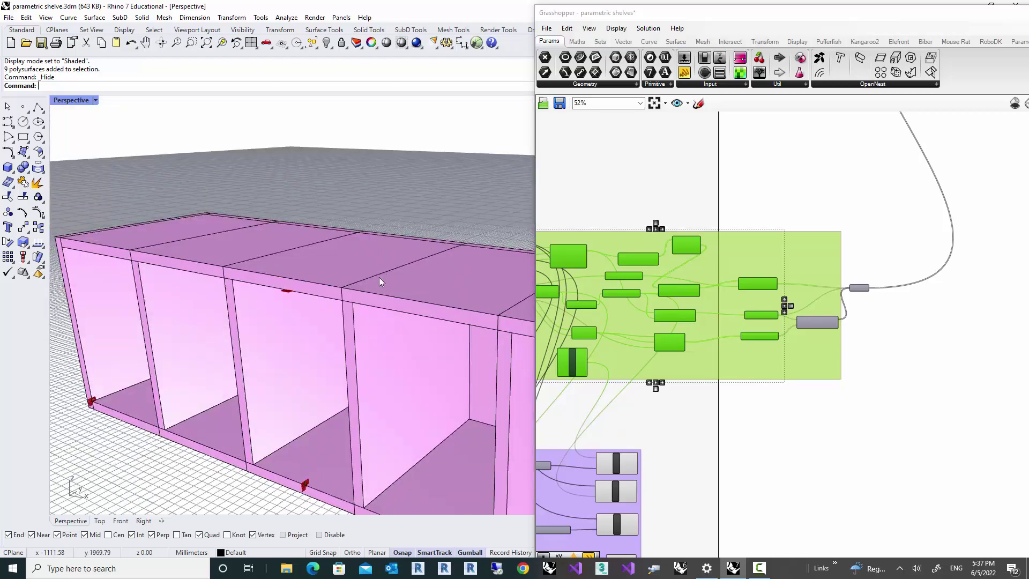
- Examine the shelf and its butt-jointed panels from several angles, comparing it with the flat nested parts
{"action": "scroll", "coordinate": [309, 290], "scroll_direction": "down", "scroll_amount": 15}
{"action": "right_click_drag", "start_coordinate": [462, 301], "coordinate": [457, 364]}
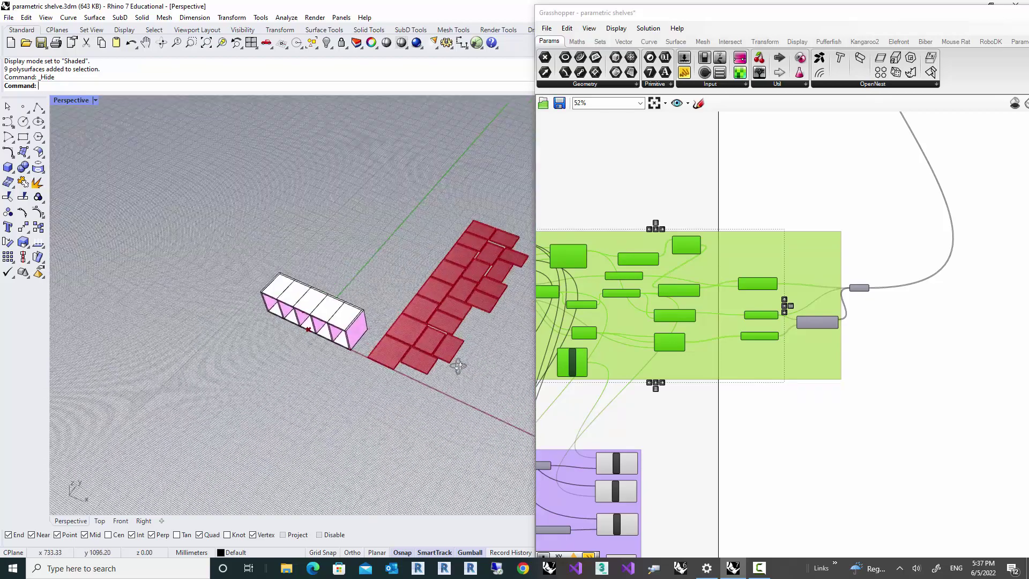
{"action": "scroll", "coordinate": [455, 268], "scroll_direction": "up", "scroll_amount": 8}
{"action": "scroll", "coordinate": [374, 315], "scroll_direction": "down", "scroll_amount": 4}
{"action": "right_click_drag", "start_coordinate": [279, 354], "coordinate": [290, 352], "text": "shift"}
{"action": "scroll", "coordinate": [268, 358], "scroll_direction": "up", "scroll_amount": 6}
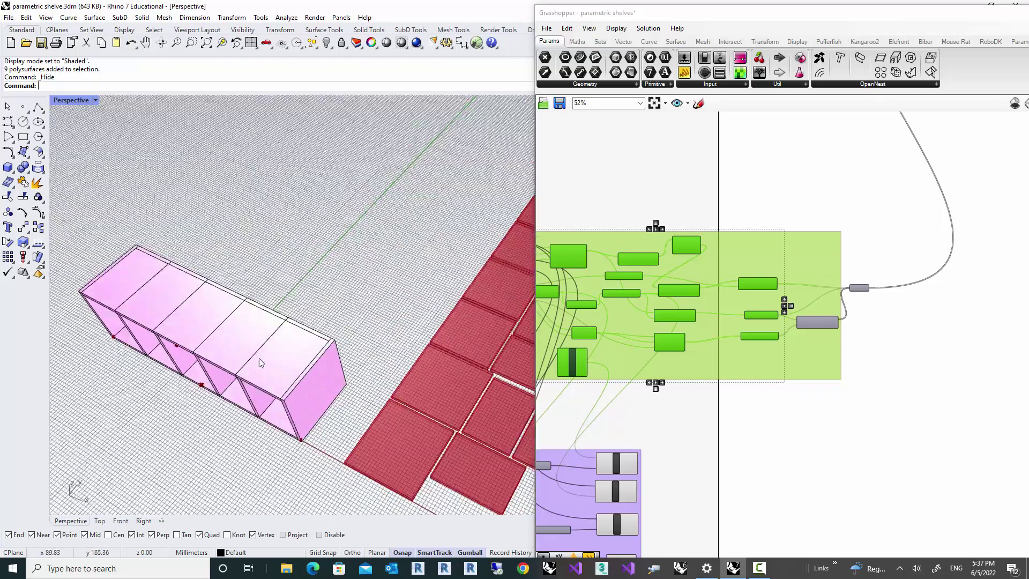
{"action": "scroll", "coordinate": [285, 366], "scroll_direction": "down", "scroll_amount": 1}
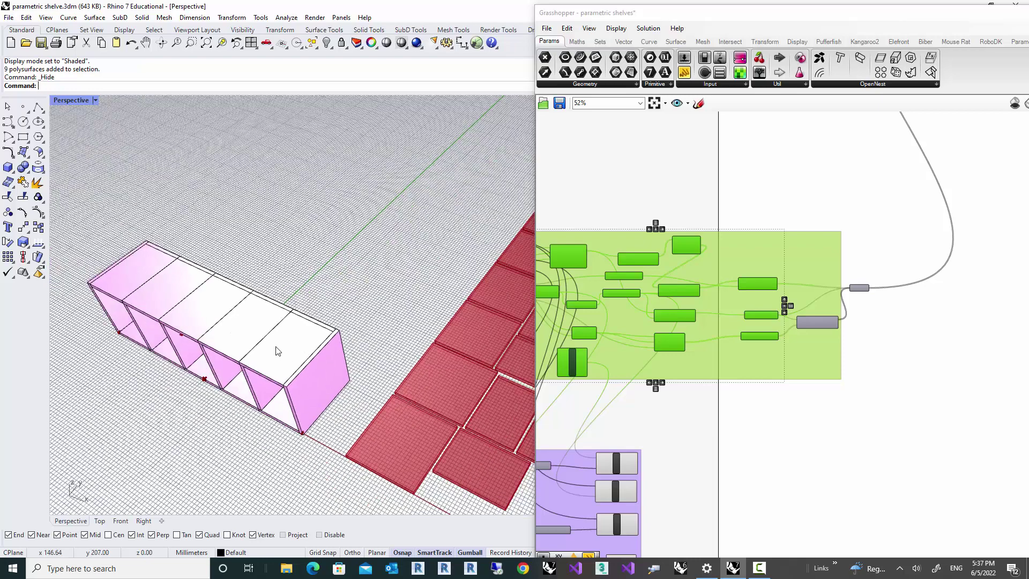
{"action": "right_click_drag", "start_coordinate": [391, 337], "coordinate": [211, 342], "text": "shift"}
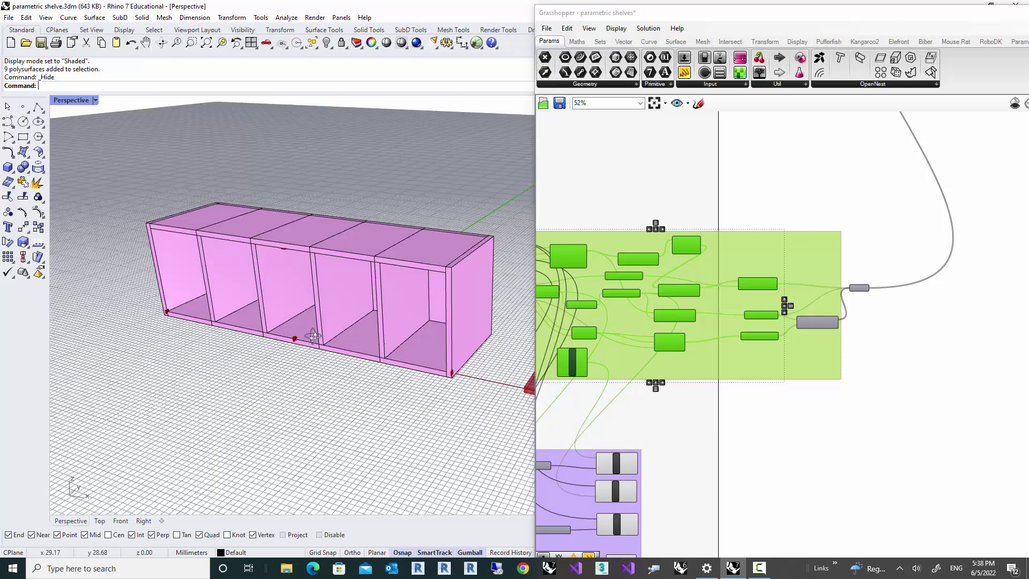
{"action": "right_click_drag", "start_coordinate": [313, 336], "coordinate": [387, 286]}
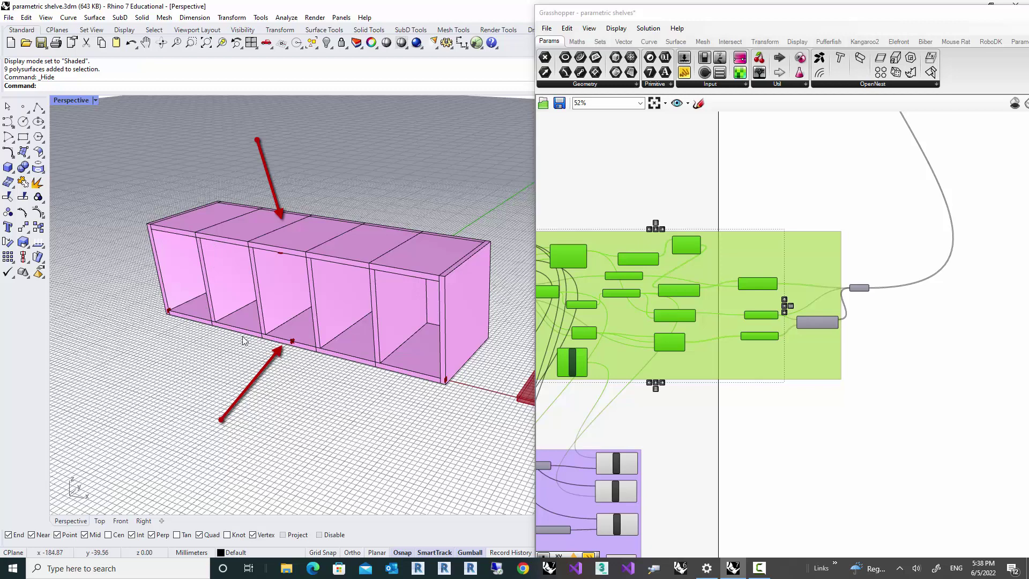
- Expand the General Settings of the butt joint component and enable Join Co-planar sheets
{"action": "scroll", "coordinate": [720, 349], "scroll_direction": "up", "scroll_amount": 4}
{"action": "scroll", "coordinate": [720, 349], "scroll_direction": "up", "scroll_amount": 2}
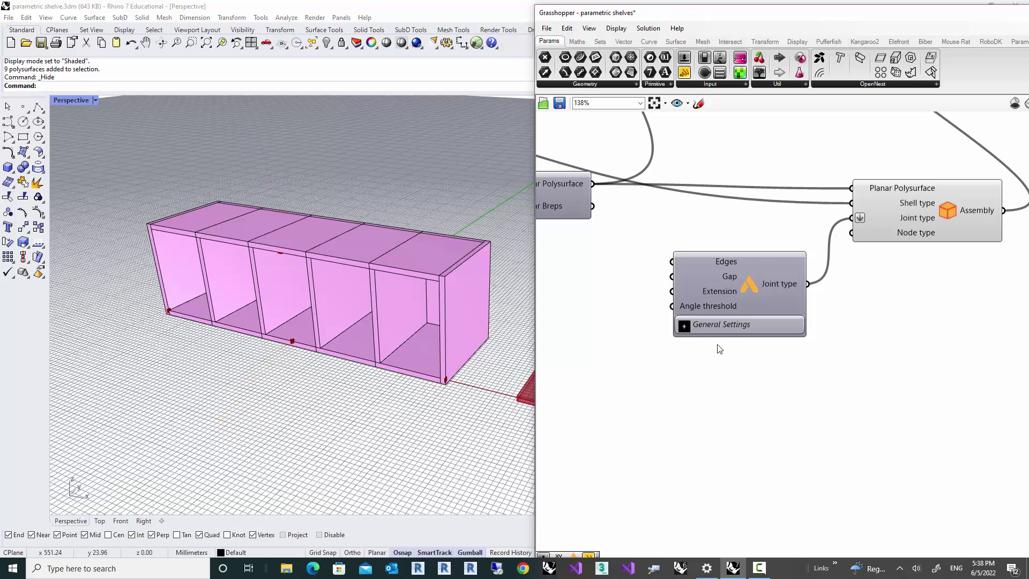
{"action": "left_click", "coordinate": [684, 326]}
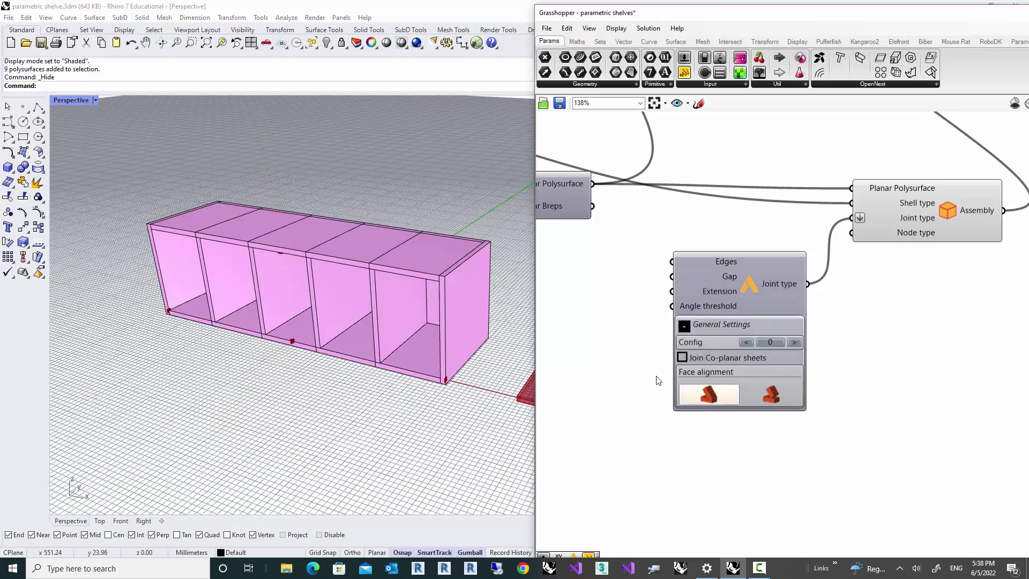
{"action": "scroll", "coordinate": [659, 381], "scroll_direction": "up", "scroll_amount": 3}
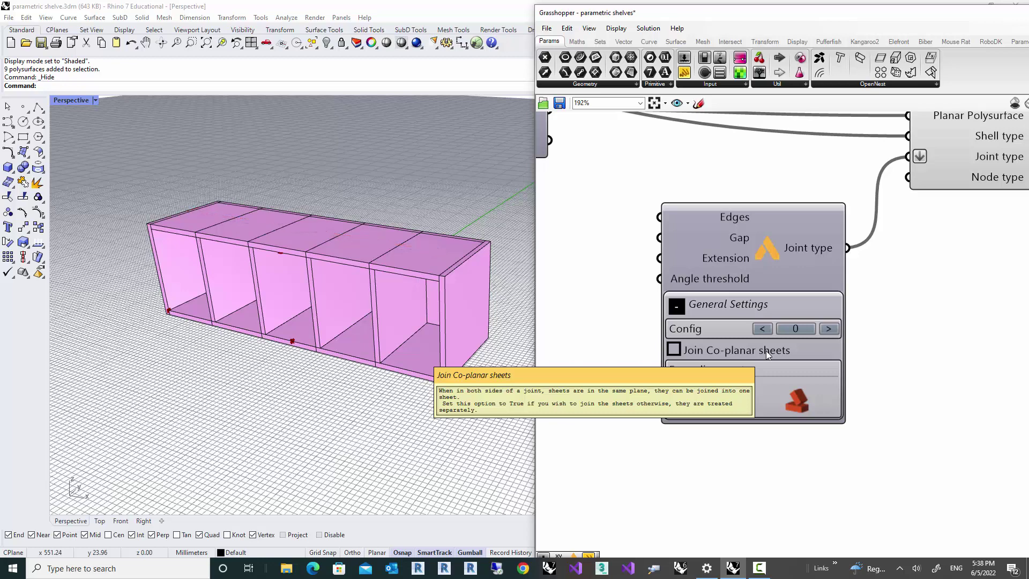
{"action": "left_click", "coordinate": [672, 349]}
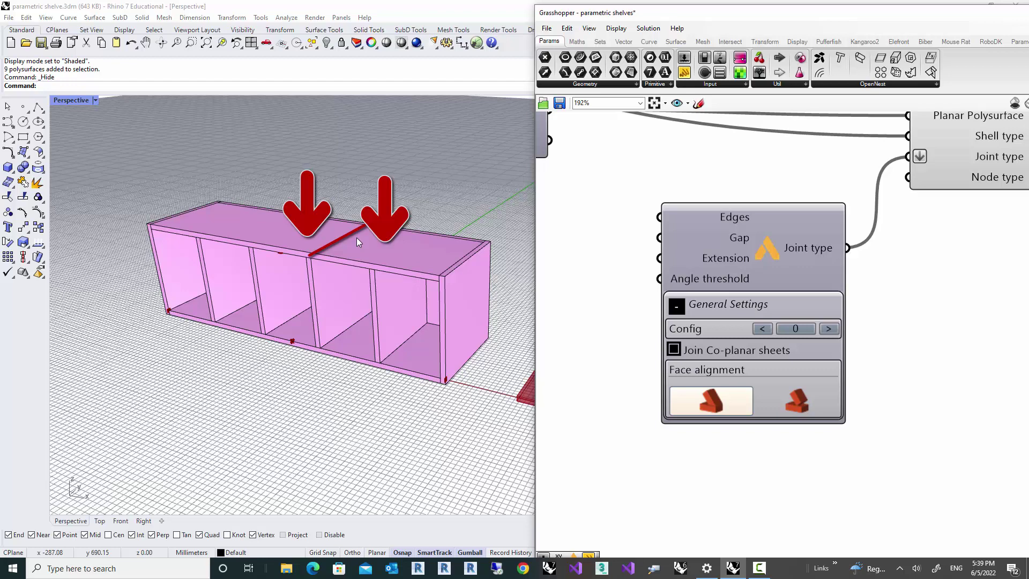
{"action": "mouse_move", "coordinate": [769, 257]}
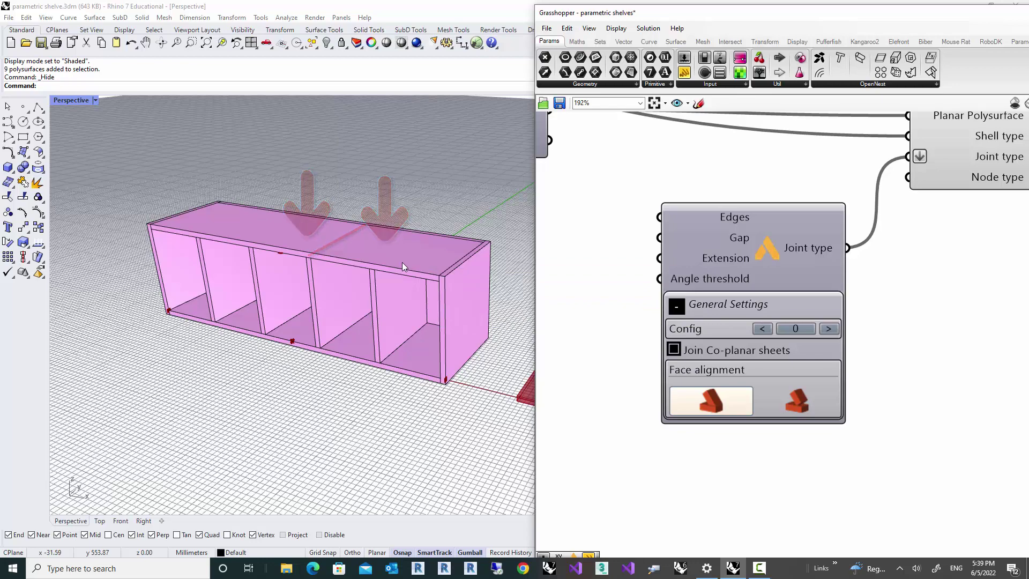
- Examine the joined top and bottom panels and where the dividers meet them from different angles
{"action": "right_click_drag", "start_coordinate": [402, 262], "coordinate": [365, 236]}
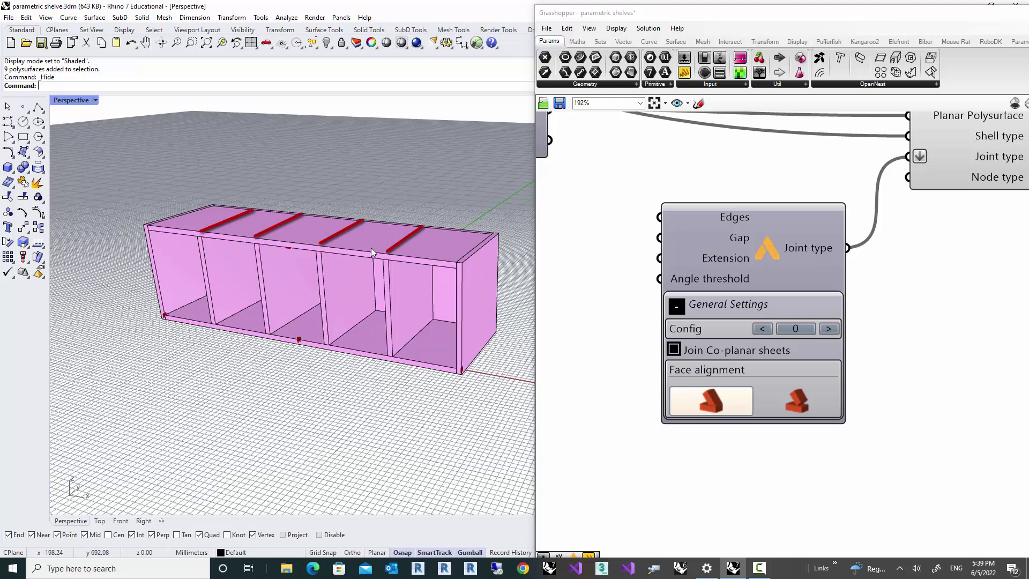
{"action": "scroll", "coordinate": [371, 247], "scroll_direction": "up", "scroll_amount": 2}
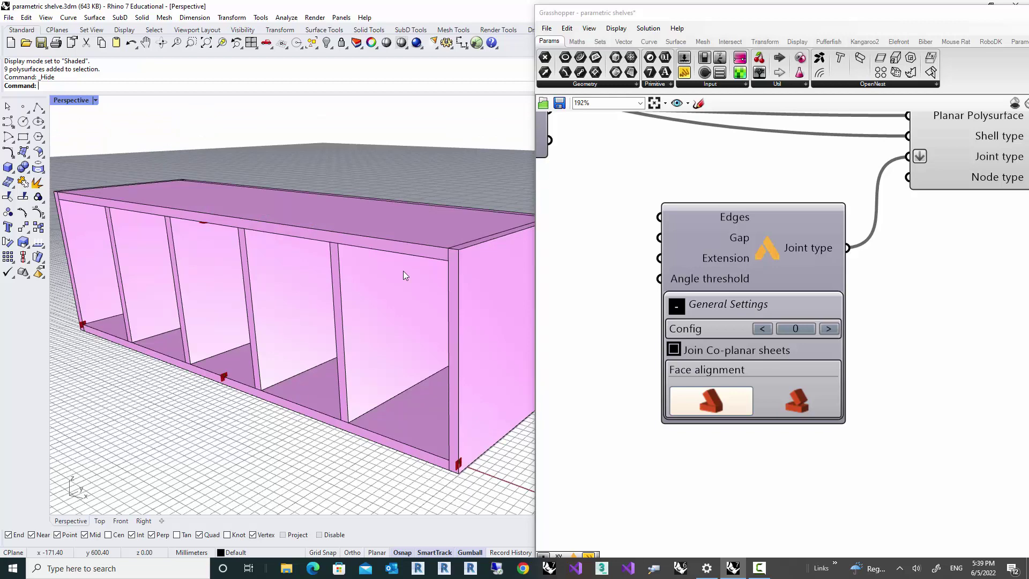
{"action": "scroll", "coordinate": [403, 274], "scroll_direction": "down", "scroll_amount": 3}
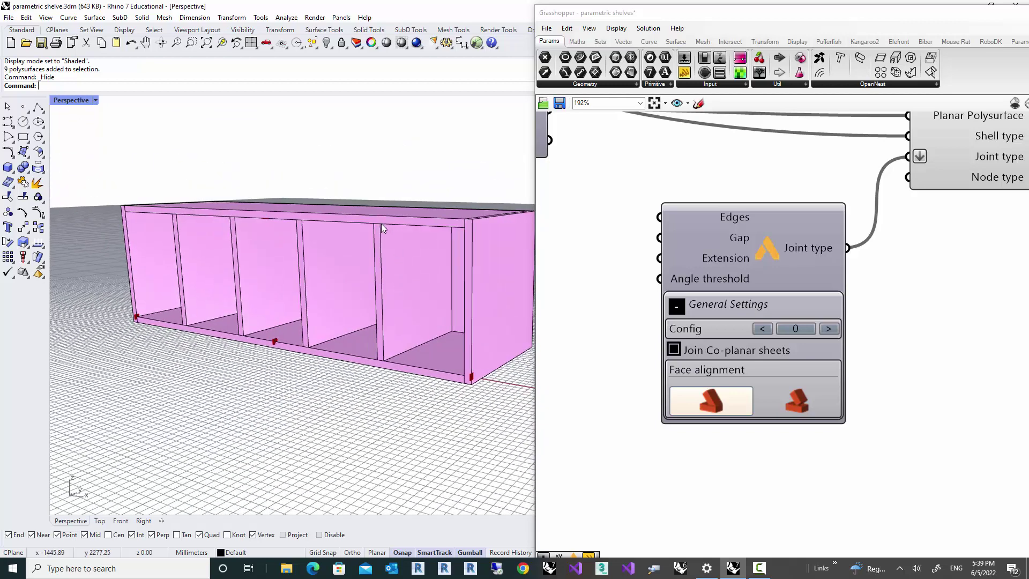
{"action": "scroll", "coordinate": [381, 224], "scroll_direction": "up", "scroll_amount": 2}
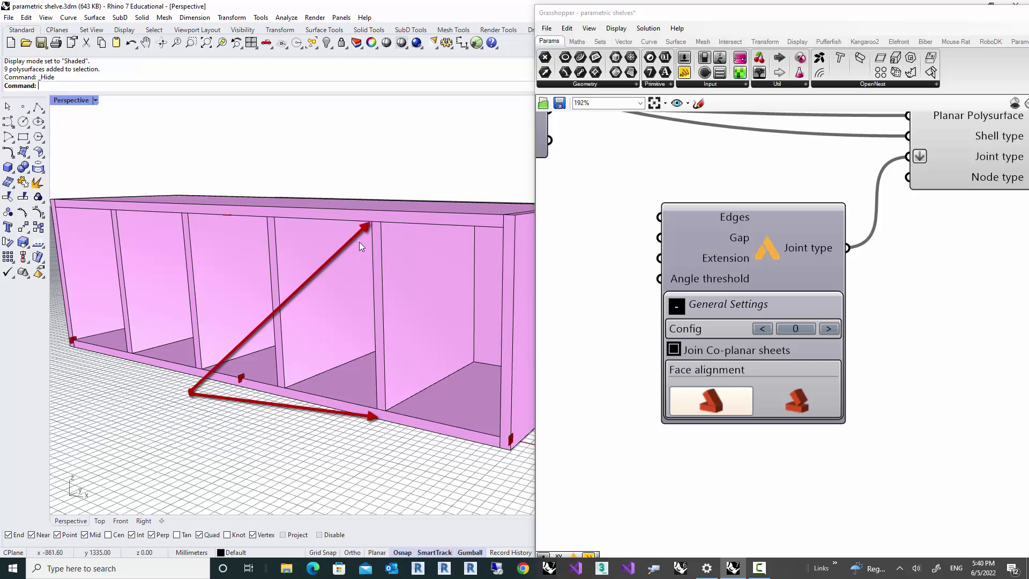
{"action": "mouse_move", "coordinate": [468, 296]}
{"action": "right_mouse_down"}
{"action": "mouse_move", "coordinate": [488, 287]}
{"action": "mouse_move", "coordinate": [478, 289]}
{"action": "right_mouse_up"}
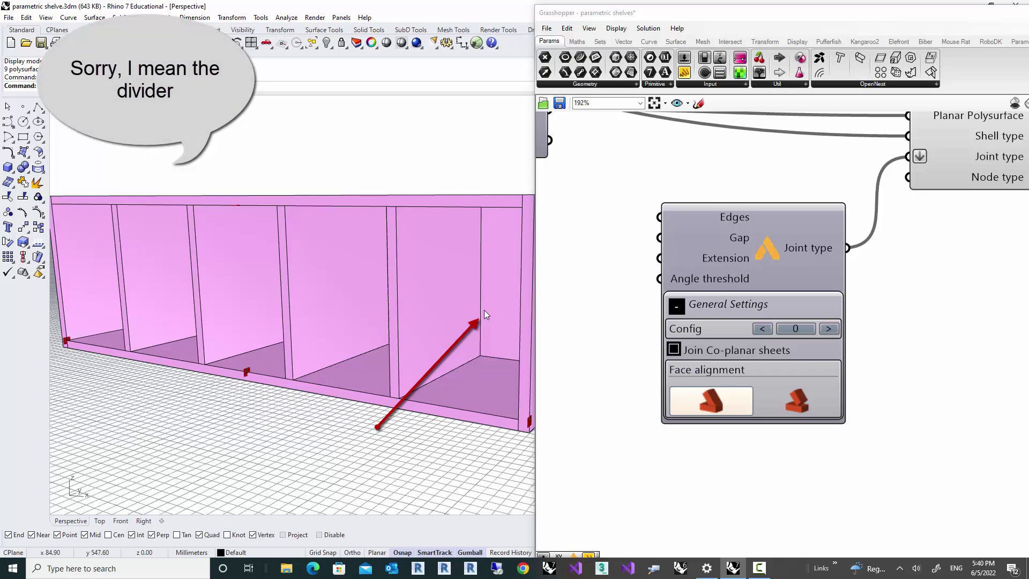
{"action": "scroll", "coordinate": [416, 311], "scroll_direction": "up", "scroll_amount": 3}
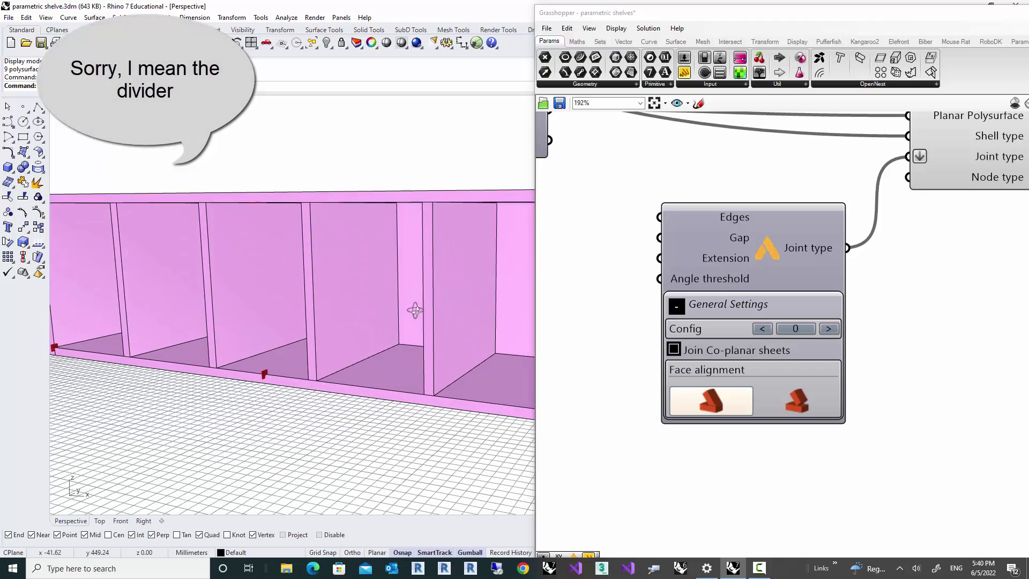
{"action": "right_click_drag", "start_coordinate": [415, 310], "coordinate": [457, 301]}
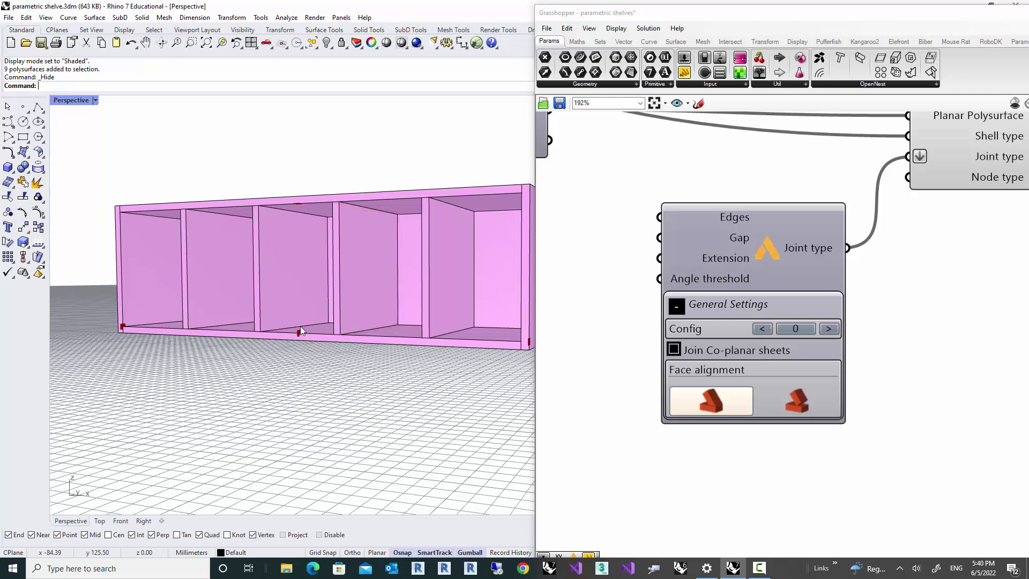
{"action": "right_click_drag", "start_coordinate": [307, 297], "coordinate": [122, 233]}
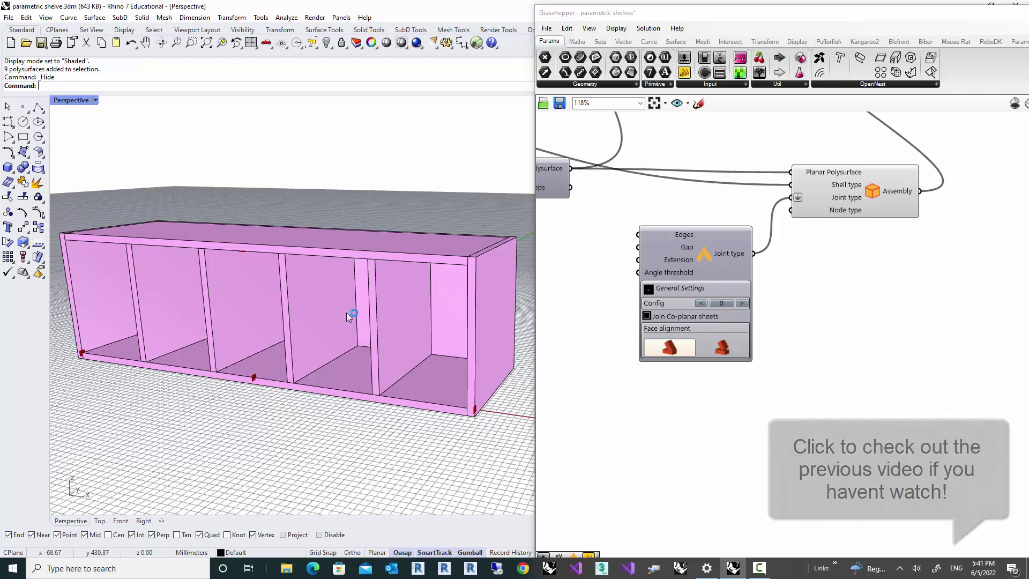
{"action": "right_click_drag", "start_coordinate": [346, 313], "coordinate": [345, 315]}
- Set the number slider that controls the shelf's compartment count to 3
{"action": "scroll", "coordinate": [787, 329], "scroll_direction": "down", "scroll_amount": 5}
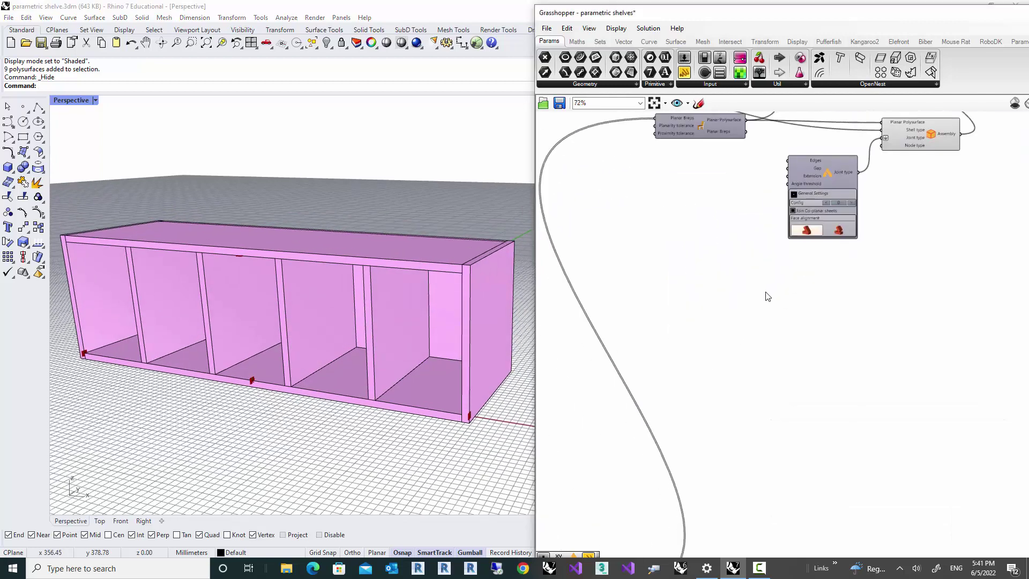
{"action": "right_click_drag", "start_coordinate": [765, 295], "coordinate": [929, 187]}
{"action": "right_click_drag", "start_coordinate": [759, 334], "coordinate": [757, 234]}
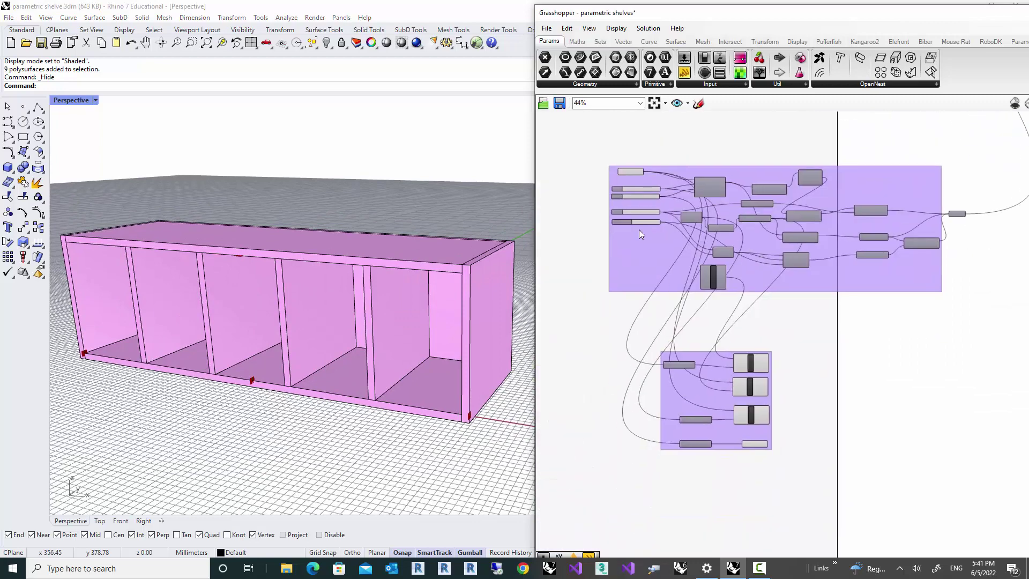
{"action": "right_click_drag", "start_coordinate": [639, 229], "coordinate": [653, 298]}
{"action": "scroll", "coordinate": [639, 259], "scroll_direction": "up", "scroll_amount": 6}
{"action": "double_click", "coordinate": [695, 351]}
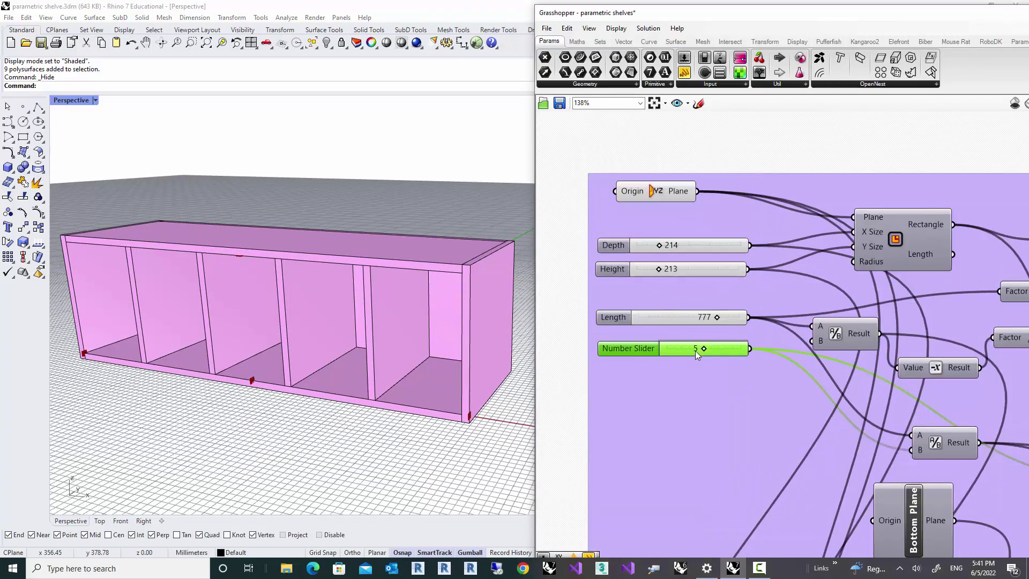
{"action": "type", "text": "3"}
{"action": "key", "text": "Return"}
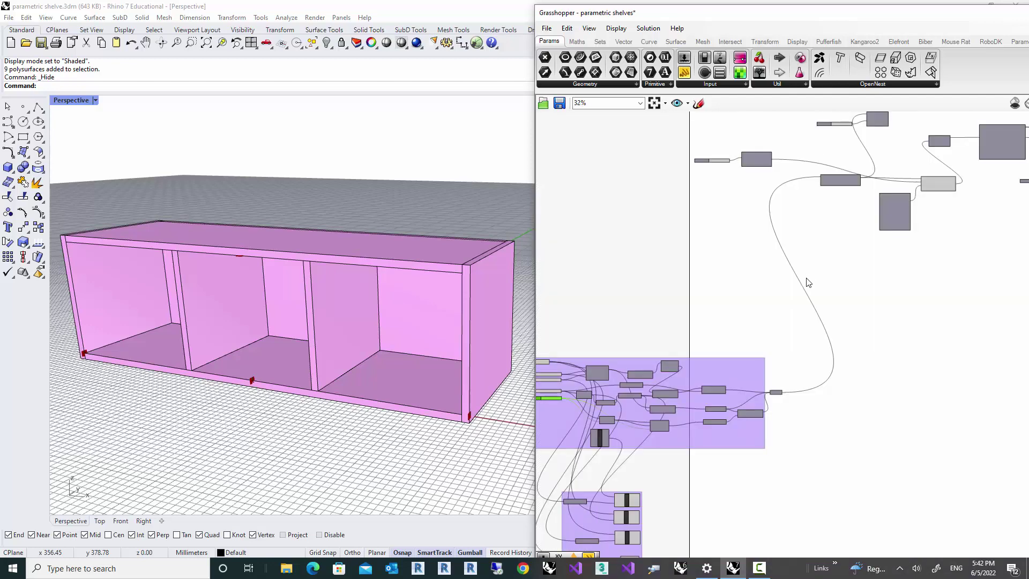
- Bring up the Biber component set including its PPS Tools, and reposition the Grasshopper window beside the shelf view
{"action": "right_click_drag", "start_coordinate": [818, 274], "coordinate": [740, 327]}
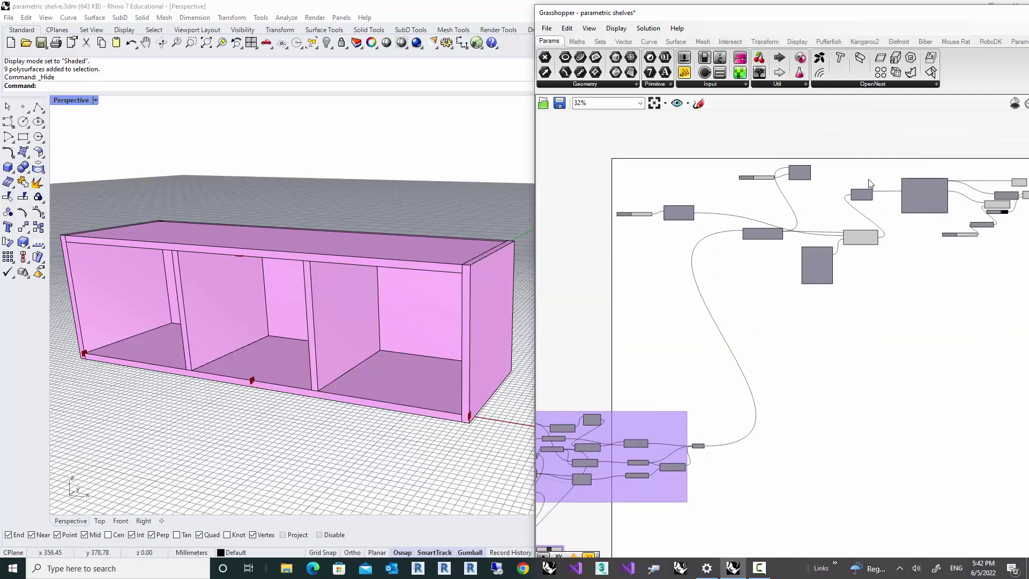
{"action": "left_click_drag", "start_coordinate": [835, 14], "coordinate": [705, 13]}
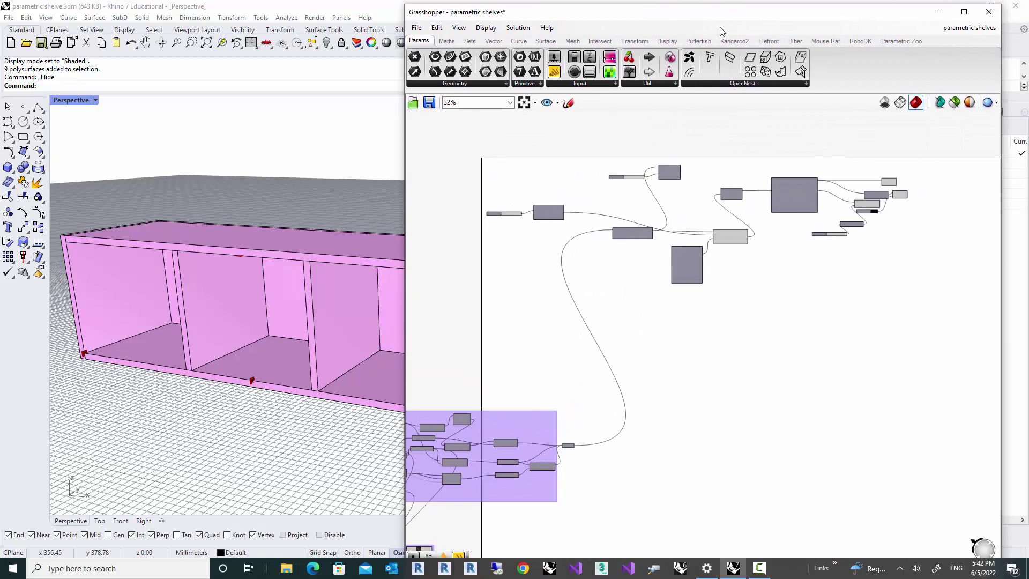
{"action": "left_click", "coordinate": [796, 40]}
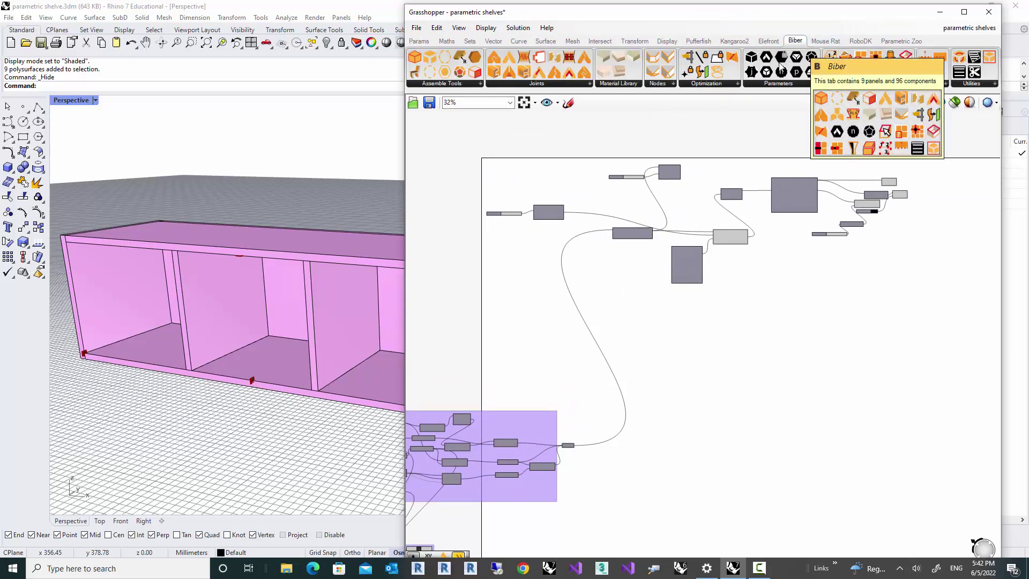
{"action": "left_click", "coordinate": [866, 84]}
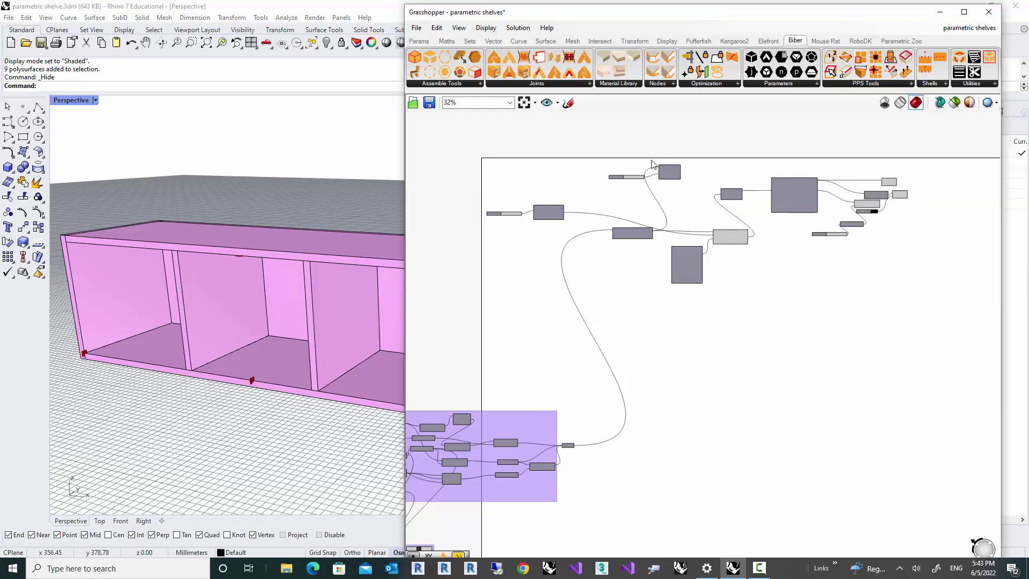
{"action": "left_click_drag", "start_coordinate": [496, 15], "coordinate": [597, 27]}
- Turn off the preview of the components after the assembly that display the solid shelf panels
{"action": "scroll", "coordinate": [704, 229], "scroll_direction": "down", "scroll_amount": 4}
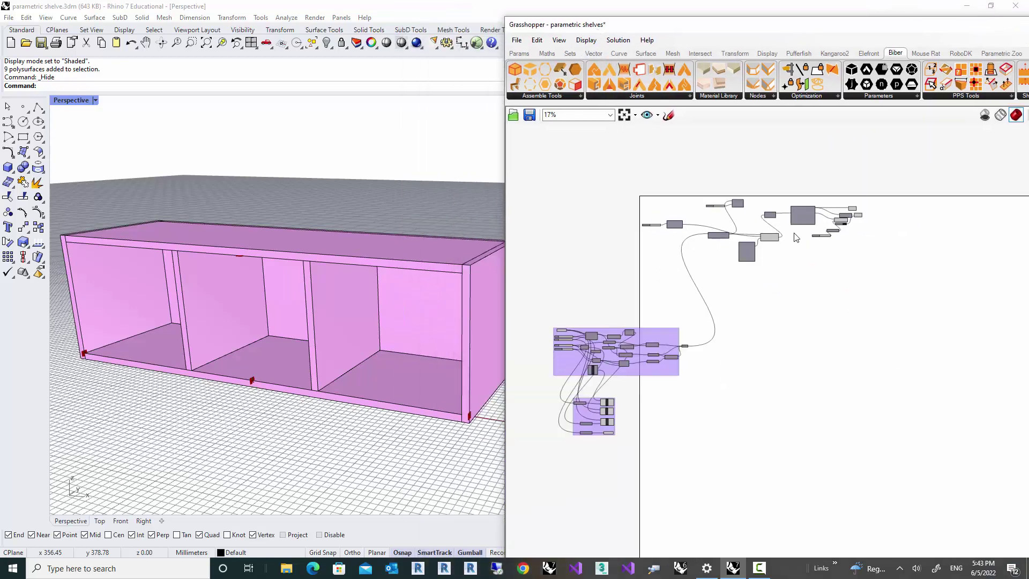
{"action": "scroll", "coordinate": [869, 219], "scroll_direction": "up", "scroll_amount": 7}
{"action": "scroll", "coordinate": [814, 225], "scroll_direction": "up", "scroll_amount": 5}
{"action": "scroll", "coordinate": [838, 268], "scroll_direction": "down", "scroll_amount": 4}
{"action": "left_click_drag", "start_coordinate": [862, 308], "coordinate": [710, 189]}
{"action": "right_click", "coordinate": [760, 145]}
{"action": "left_click", "coordinate": [794, 164]}
{"action": "scroll", "coordinate": [834, 257], "scroll_direction": "down", "scroll_amount": 2}
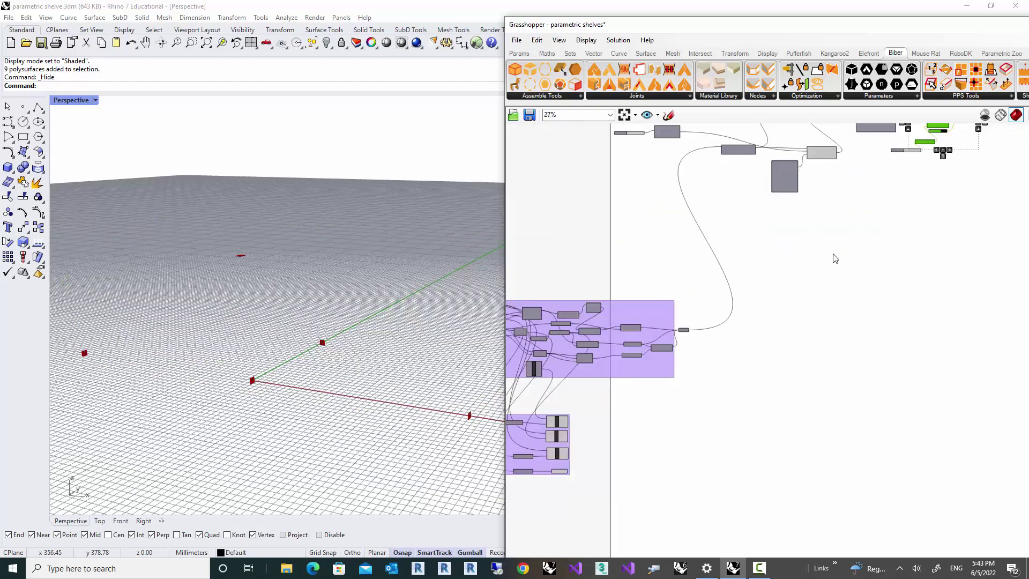
- Turn on the preview of the Brep parameter that collects the shelf surfaces
{"action": "scroll", "coordinate": [691, 310], "scroll_direction": "up", "scroll_amount": 4}
{"action": "right_click", "coordinate": [690, 310]}
{"action": "left_click", "coordinate": [708, 328]}
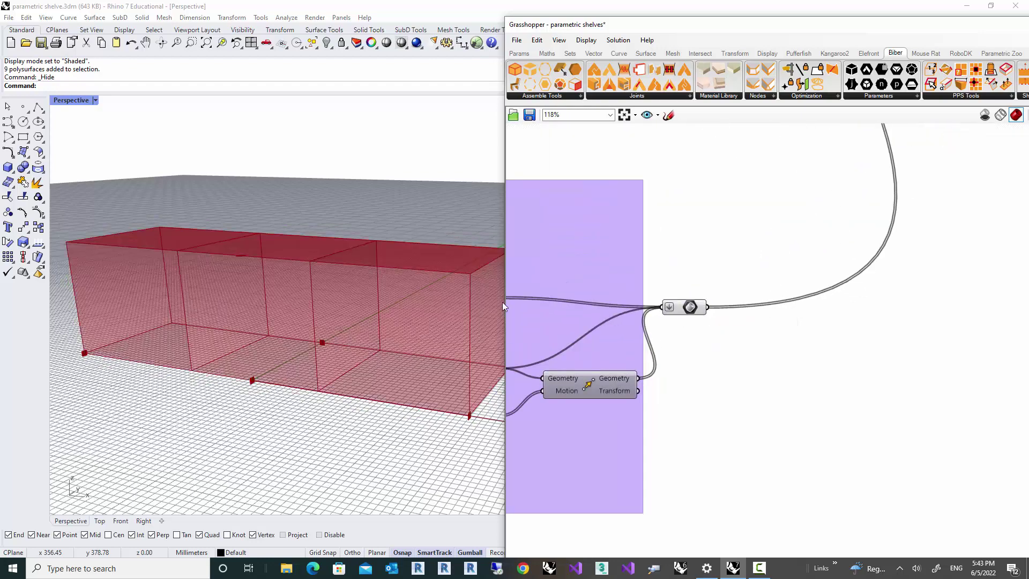
{"action": "scroll", "coordinate": [363, 282], "scroll_direction": "up", "scroll_amount": 2}
{"action": "scroll", "coordinate": [261, 331], "scroll_direction": "up", "scroll_amount": 3}
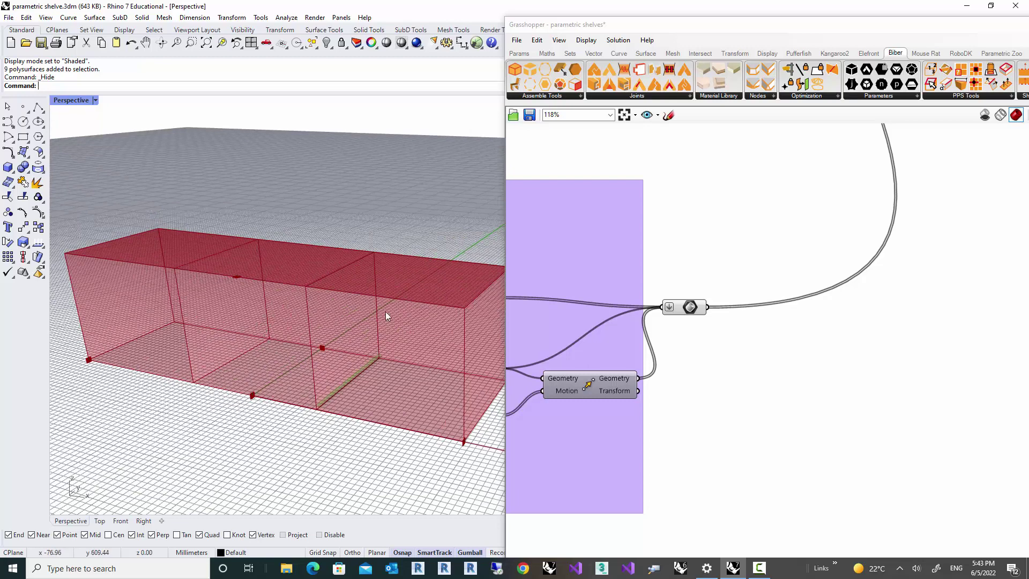
- Place a Filter Edge by Number of Connected Polygons component below the component that outputs the Planar Polysurface
{"action": "mouse_move", "coordinate": [310, 403]}
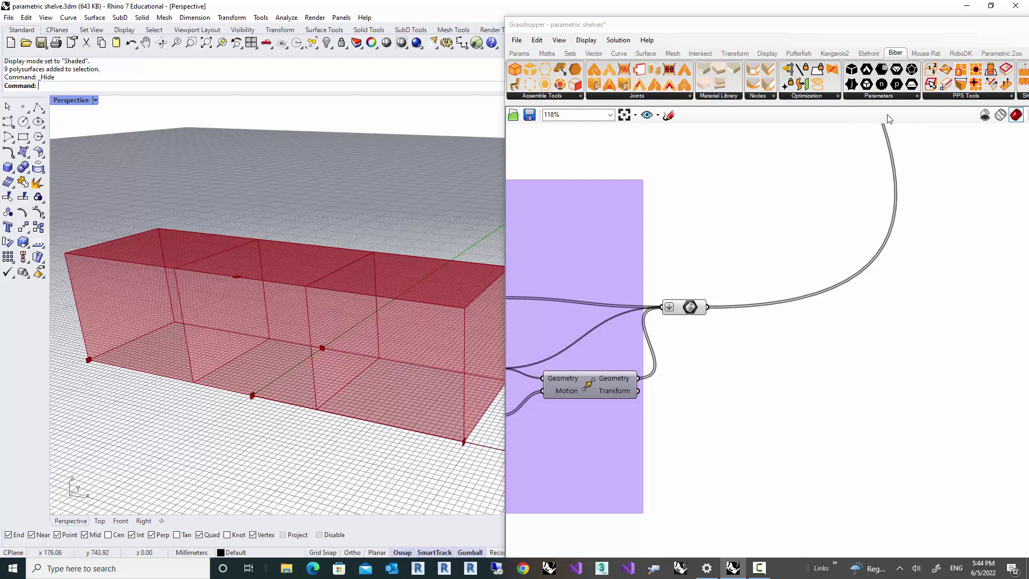
{"action": "left_click", "coordinate": [932, 98]}
{"action": "left_click", "coordinate": [931, 97]}
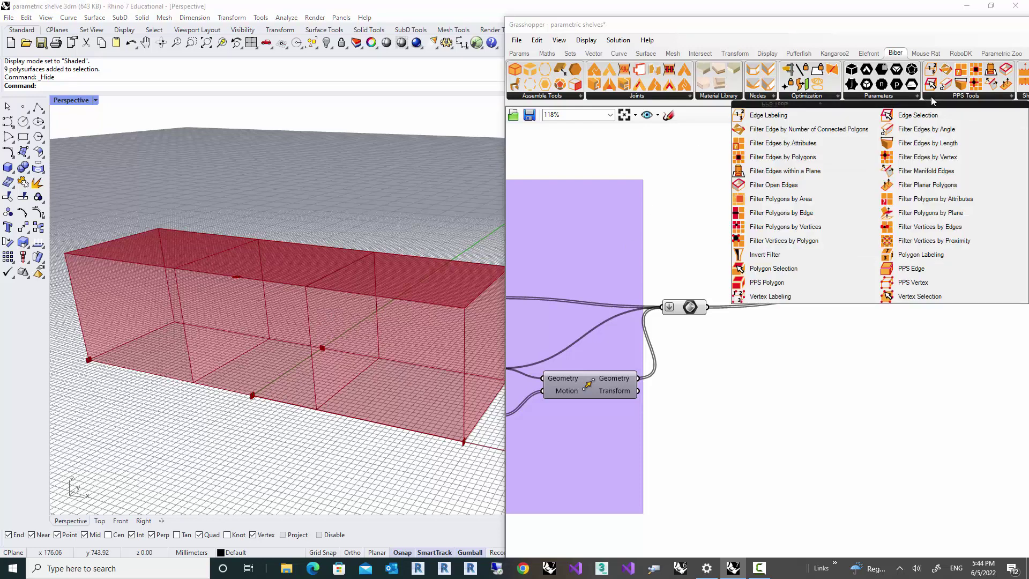
{"action": "left_click", "coordinate": [784, 129]}
{"action": "scroll", "coordinate": [768, 321], "scroll_direction": "down", "scroll_amount": 5}
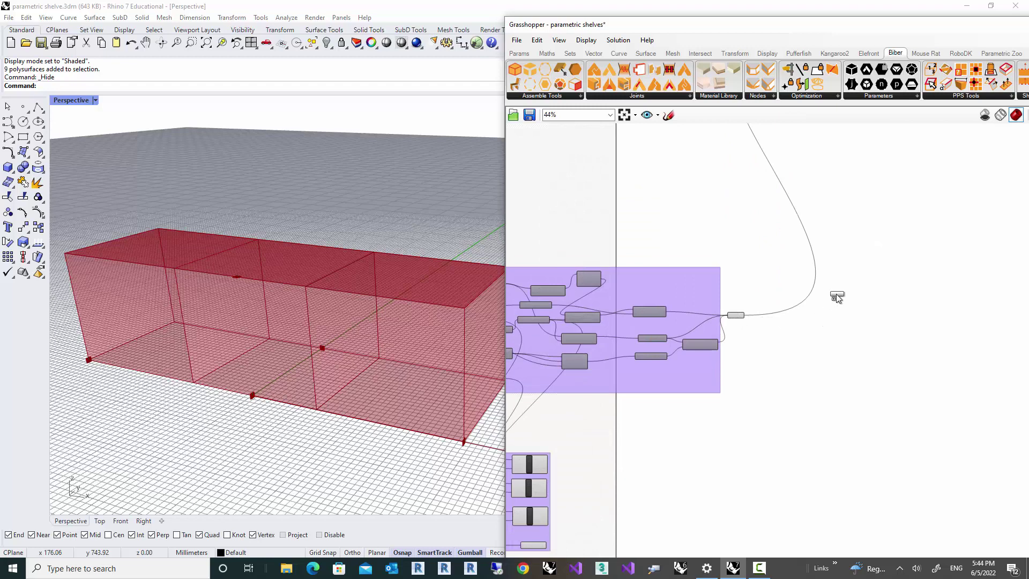
{"action": "scroll", "coordinate": [818, 306], "scroll_direction": "down", "scroll_amount": 2}
{"action": "scroll", "coordinate": [793, 236], "scroll_direction": "up", "scroll_amount": 6}
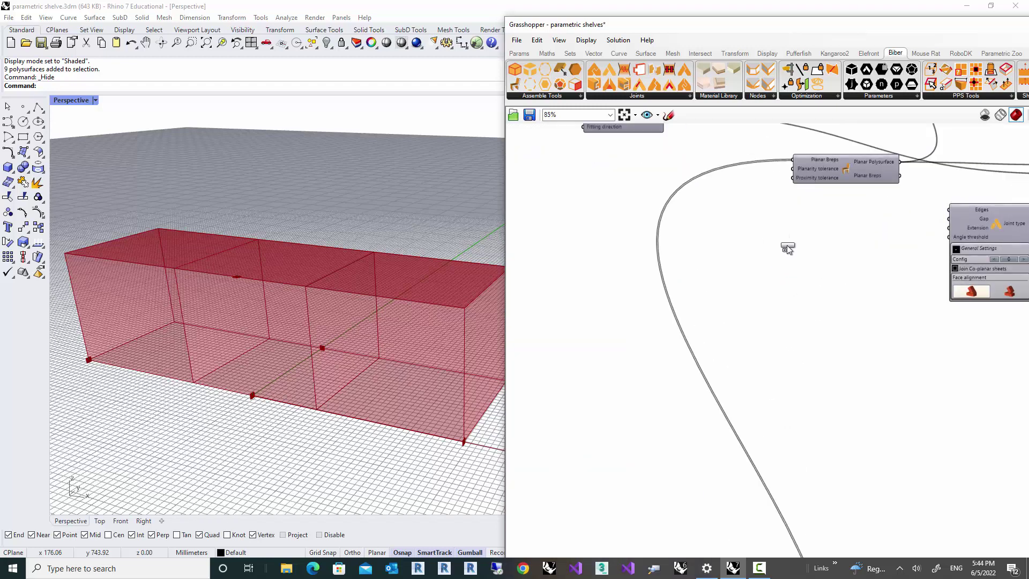
{"action": "left_click", "coordinate": [788, 249]}
- Arrange the edge filter between the Planar Polysurface component and the butt joint component, shifting the Planar Polysurface component away to make room
{"action": "right_click_drag", "start_coordinate": [790, 242], "coordinate": [658, 271]}
{"action": "left_click_drag", "start_coordinate": [653, 274], "coordinate": [712, 282]}
{"action": "scroll", "coordinate": [712, 240], "scroll_direction": "up", "scroll_amount": 4}
{"action": "left_click_drag", "start_coordinate": [703, 184], "coordinate": [629, 182]}
{"action": "right_click_drag", "start_coordinate": [713, 208], "coordinate": [718, 188]}
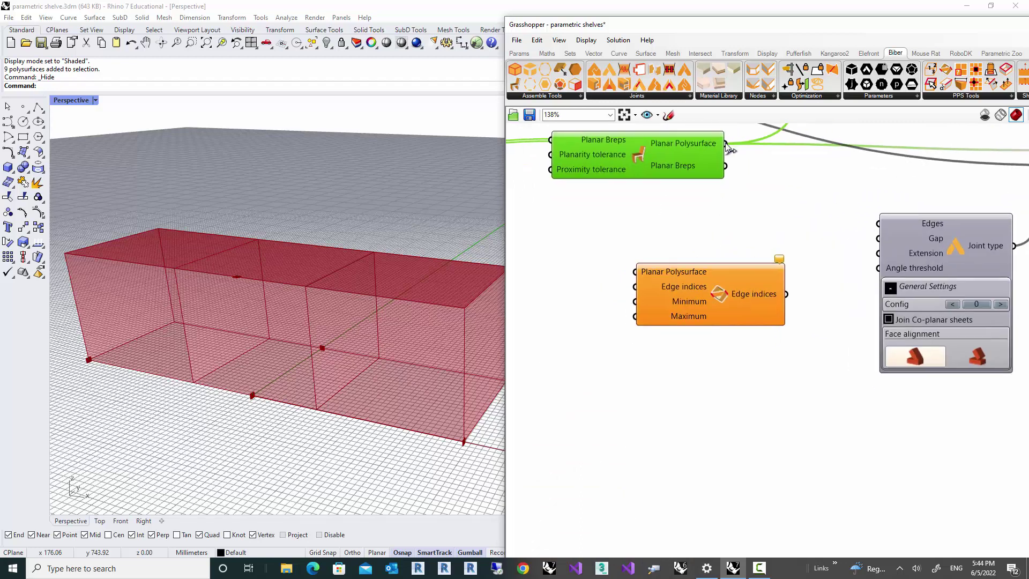
- Connect the Planar Polysurface output to the Planar Polysurface input of the edge filter and check its Minimum and Maximum inputs
{"action": "left_click_drag", "start_coordinate": [726, 144], "coordinate": [635, 272]}
{"action": "scroll", "coordinate": [724, 335], "scroll_direction": "up", "scroll_amount": 3}
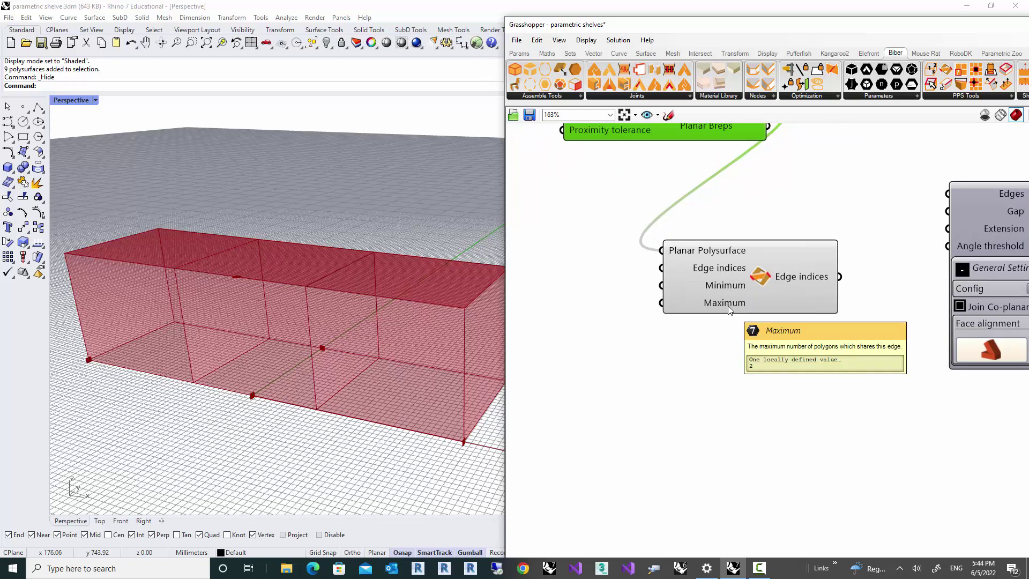
{"action": "mouse_move", "coordinate": [742, 306]}
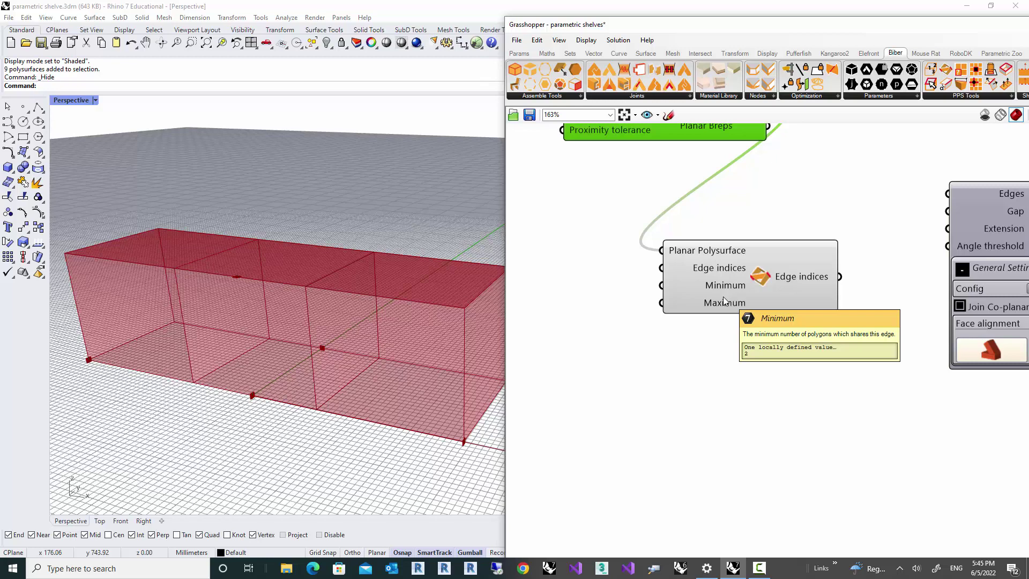
{"action": "left_click", "coordinate": [622, 314]}
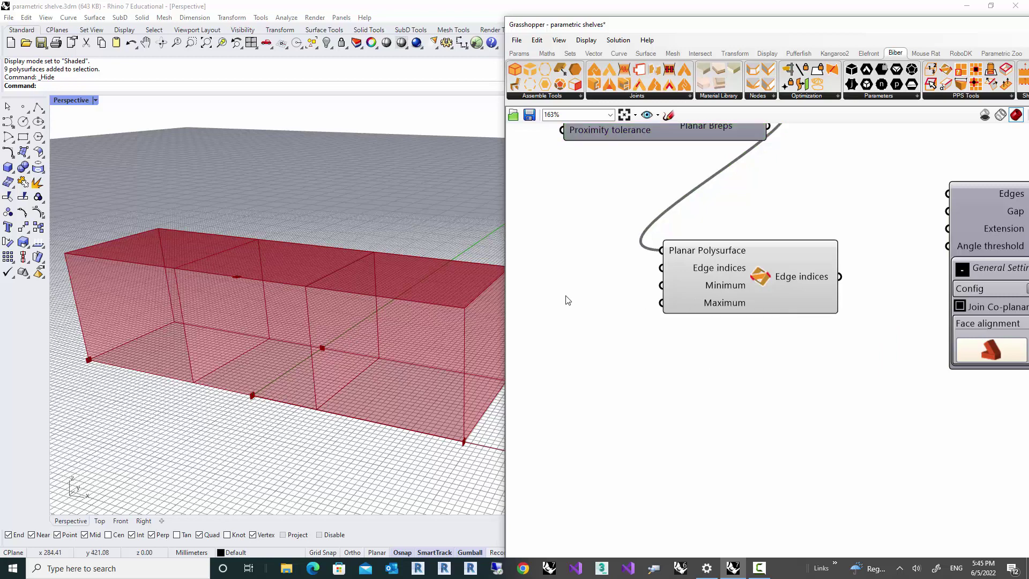
- Add a number slider with the value 3 and connect it to both the Minimum and Maximum inputs of the edge filter
{"action": "double_click", "coordinate": [557, 278]}
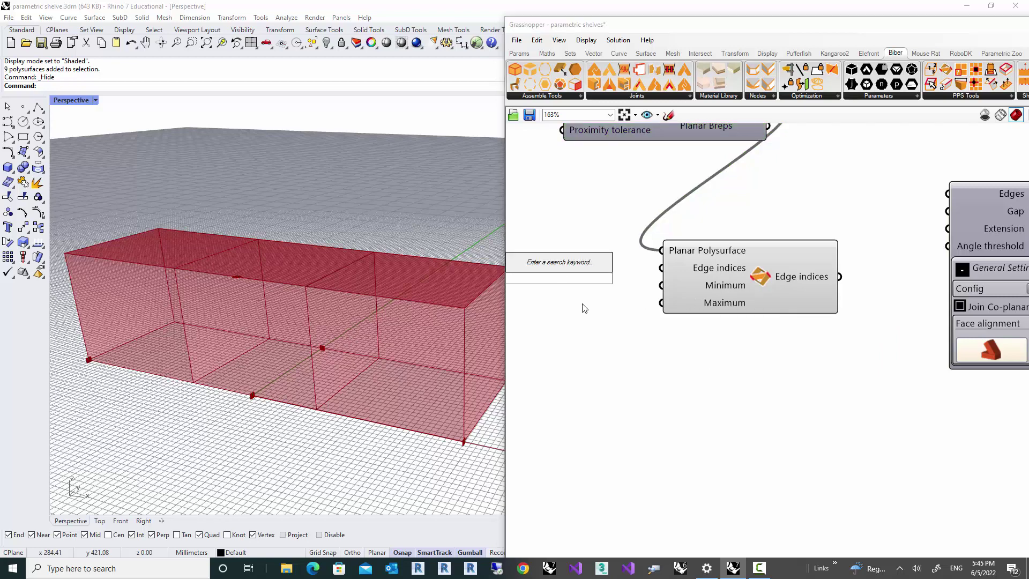
{"action": "type", "text": "3"}
{"action": "key", "text": "Return"}
{"action": "left_click_drag", "start_coordinate": [700, 286], "coordinate": [710, 281]}
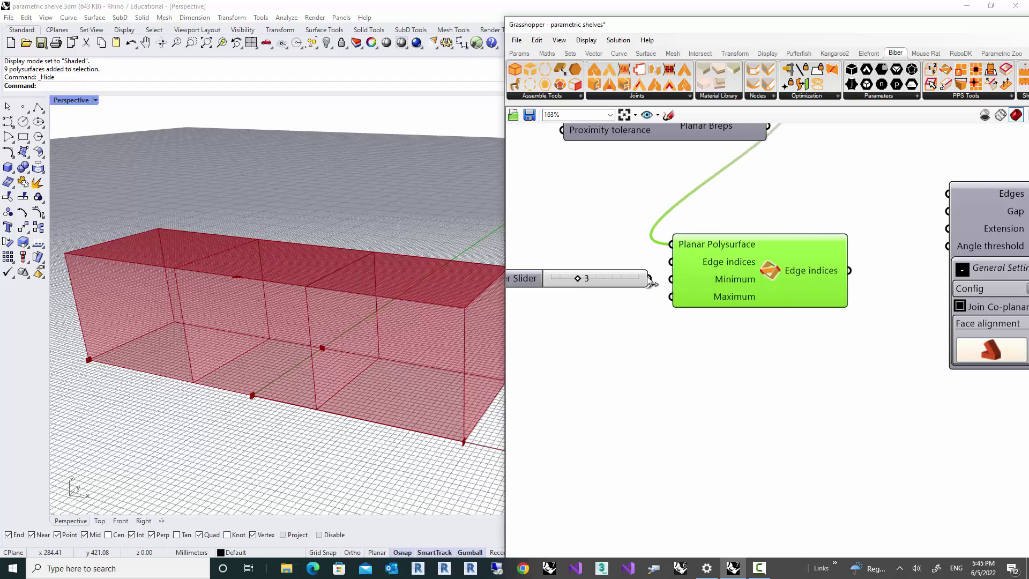
{"action": "left_click_drag", "start_coordinate": [640, 279], "coordinate": [671, 297]}
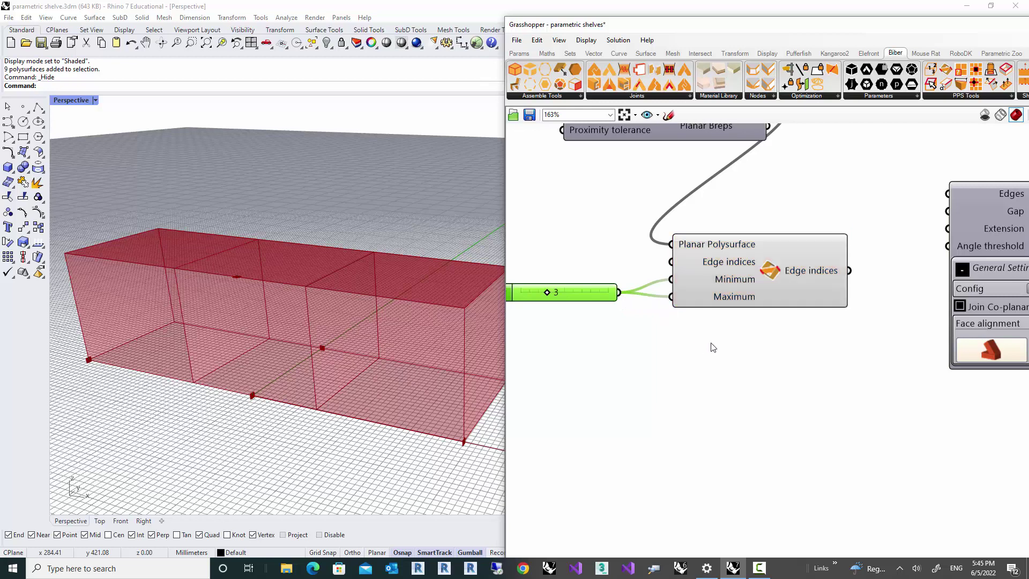
{"action": "right_click_drag", "start_coordinate": [713, 348], "coordinate": [620, 279]}
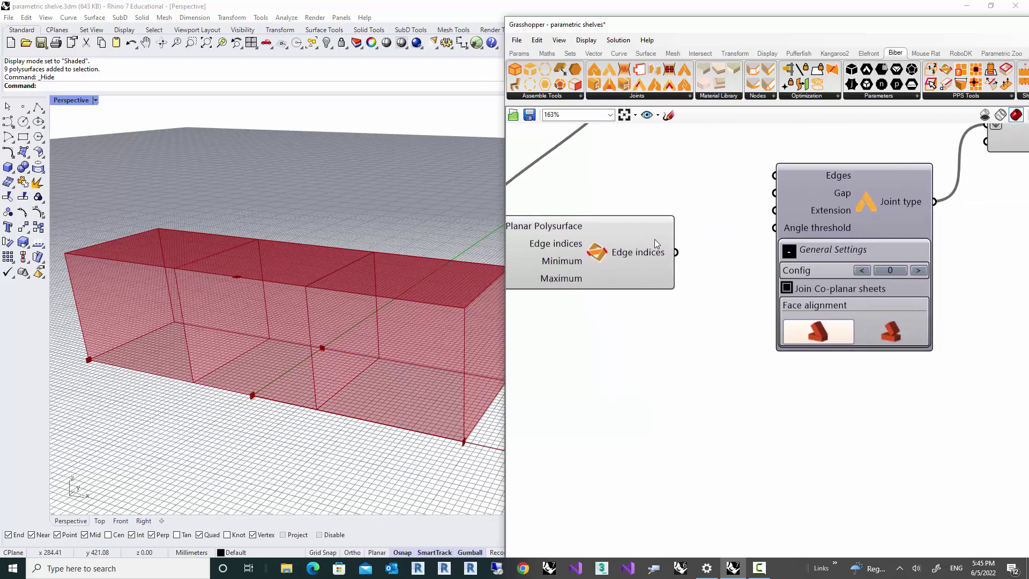
- Place a Lap Joint component below the butt joint component
{"action": "mouse_move", "coordinate": [651, 253]}
{"action": "scroll", "coordinate": [667, 343], "scroll_direction": "down", "scroll_amount": 2}
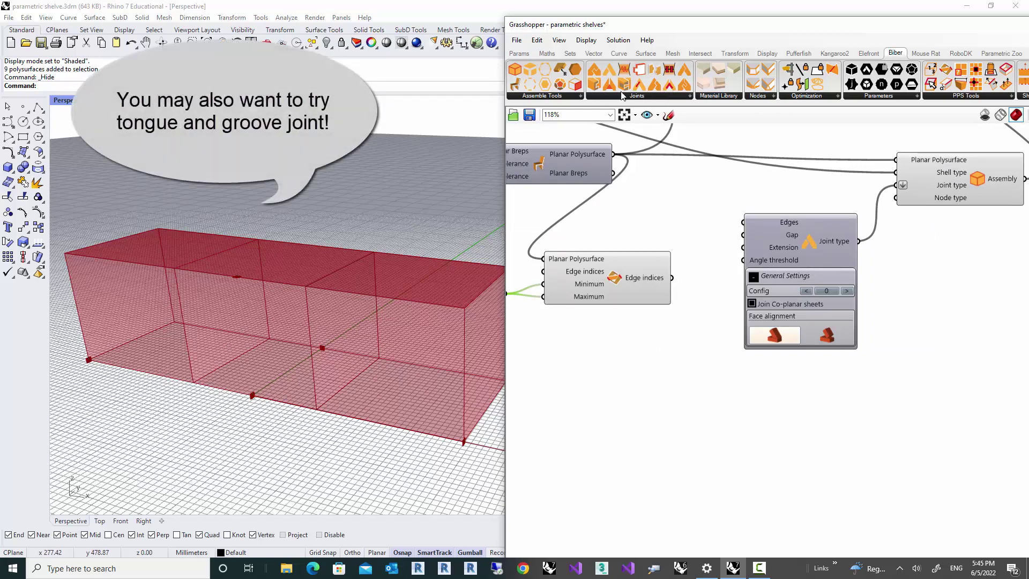
{"action": "left_click", "coordinate": [652, 97]}
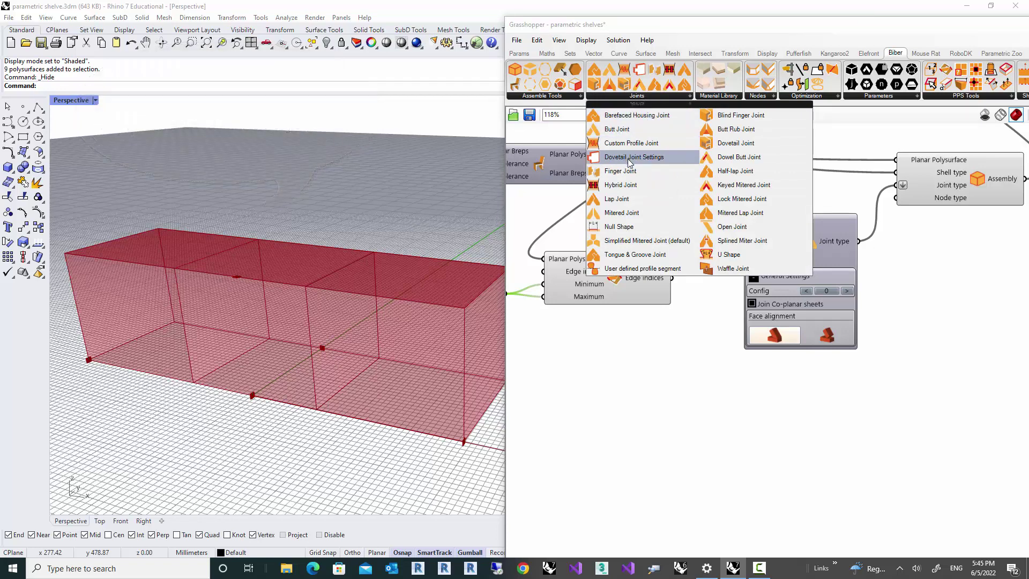
{"action": "left_click", "coordinate": [616, 199]}
{"action": "left_click", "coordinate": [825, 423]}
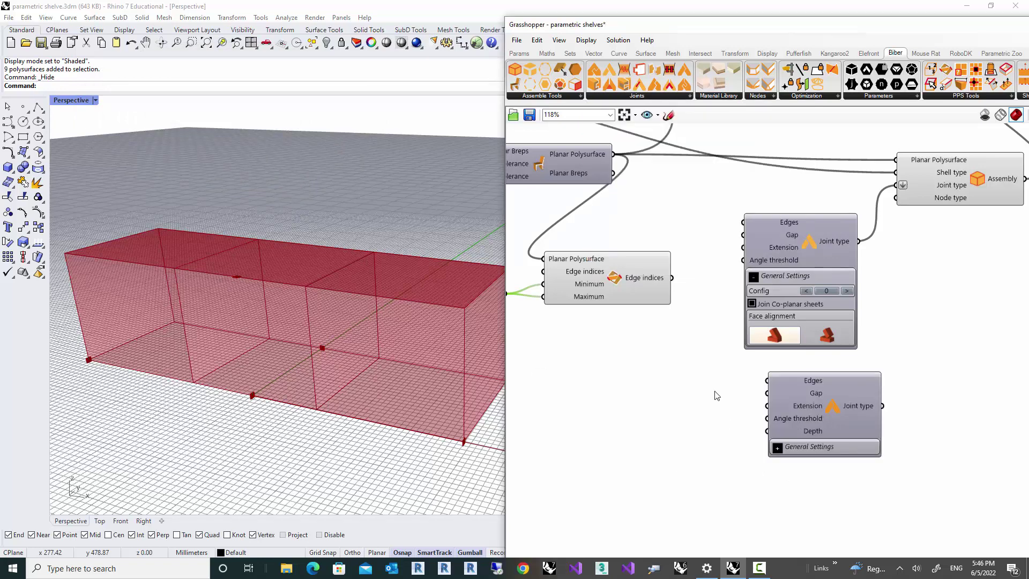
- Move the edge filter beside the lap joint, wire its edge indices into Edges, and add the lap joint to the Assembly's Joint type input
{"action": "right_click_drag", "start_coordinate": [738, 401], "coordinate": [707, 360]}
{"action": "left_click_drag", "start_coordinate": [613, 257], "coordinate": [656, 380]}
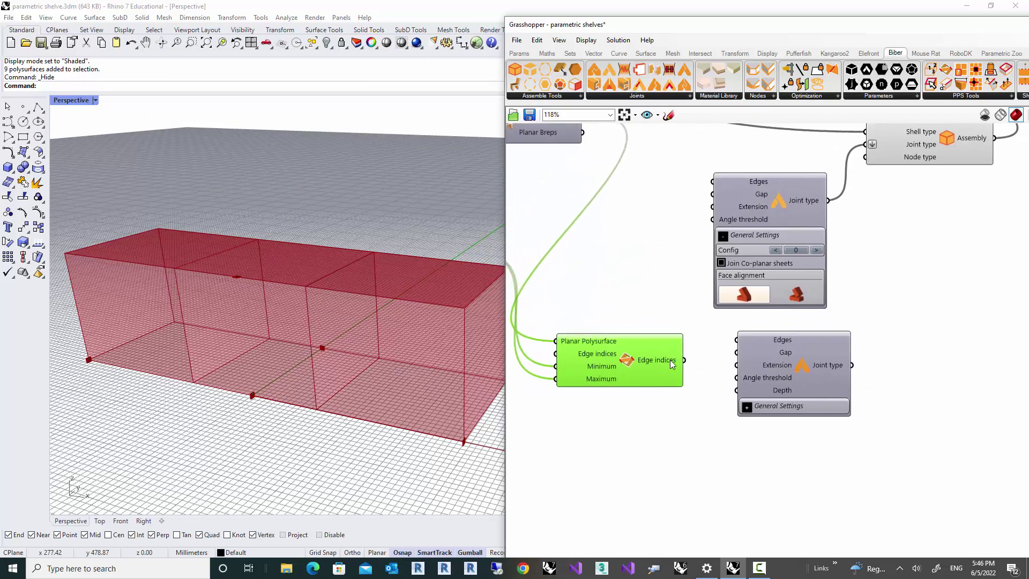
{"action": "right_click_drag", "start_coordinate": [703, 362], "coordinate": [655, 363]}
{"action": "left_click_drag", "start_coordinate": [637, 361], "coordinate": [689, 341]}
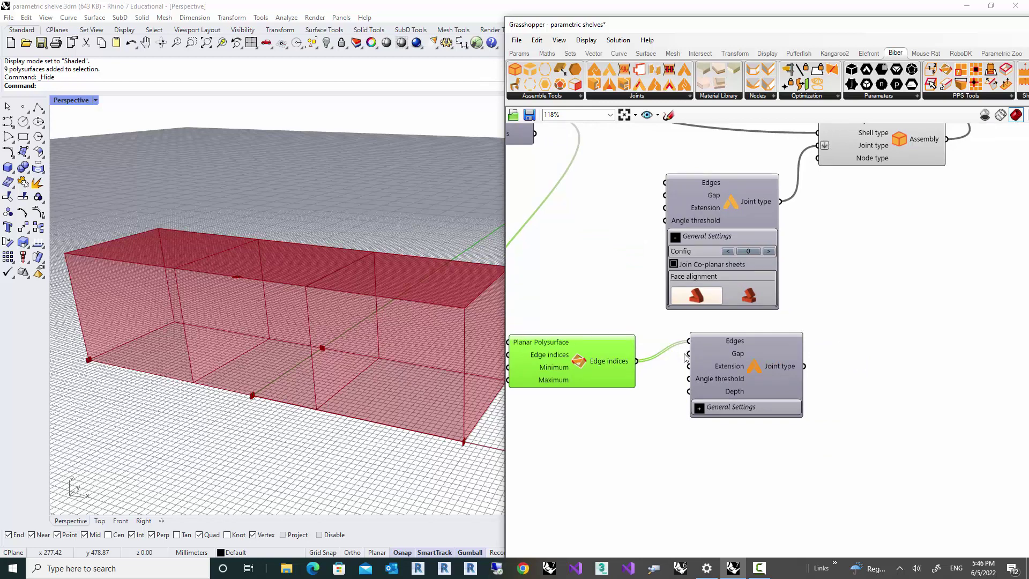
{"action": "right_click_drag", "start_coordinate": [782, 367], "coordinate": [738, 405]}
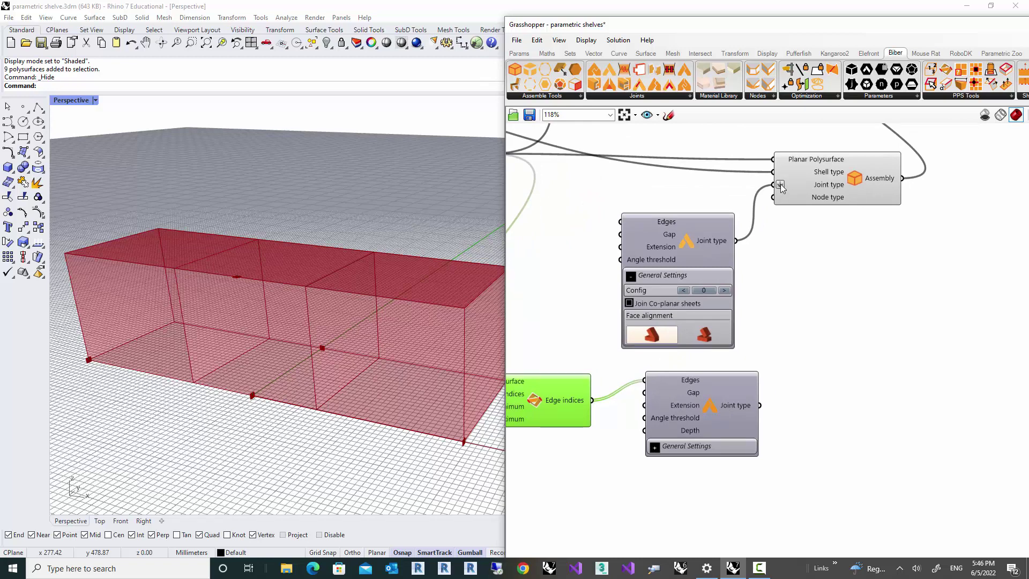
{"action": "left_click_drag", "start_coordinate": [760, 405], "coordinate": [772, 186]}
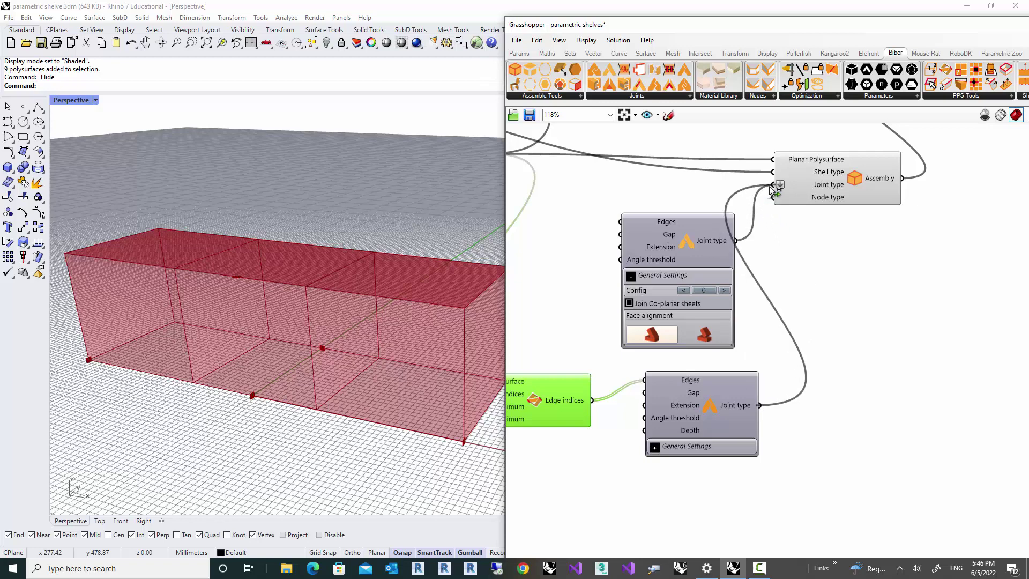
- Turn off the preview of the Brep parameter that collects the shelf surfaces
{"action": "scroll", "coordinate": [787, 324], "scroll_direction": "down", "scroll_amount": 3}
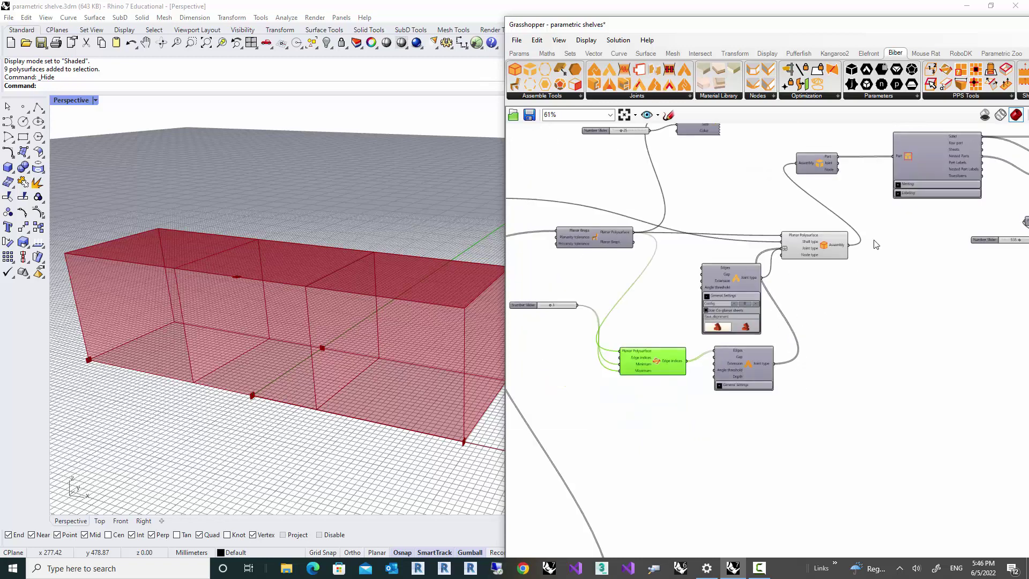
{"action": "right_click_drag", "start_coordinate": [1025, 177], "coordinate": [714, 311]}
{"action": "right_click_drag", "start_coordinate": [614, 414], "coordinate": [990, 112]}
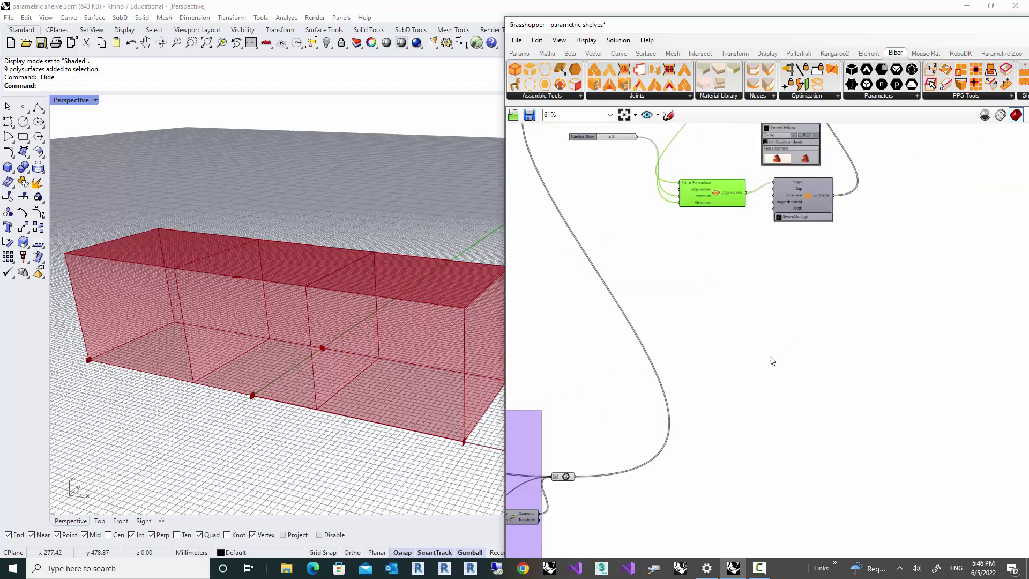
{"action": "right_click_drag", "start_coordinate": [772, 360], "coordinate": [860, 263]}
{"action": "scroll", "coordinate": [643, 376], "scroll_direction": "up", "scroll_amount": 6}
{"action": "right_click", "coordinate": [665, 383]}
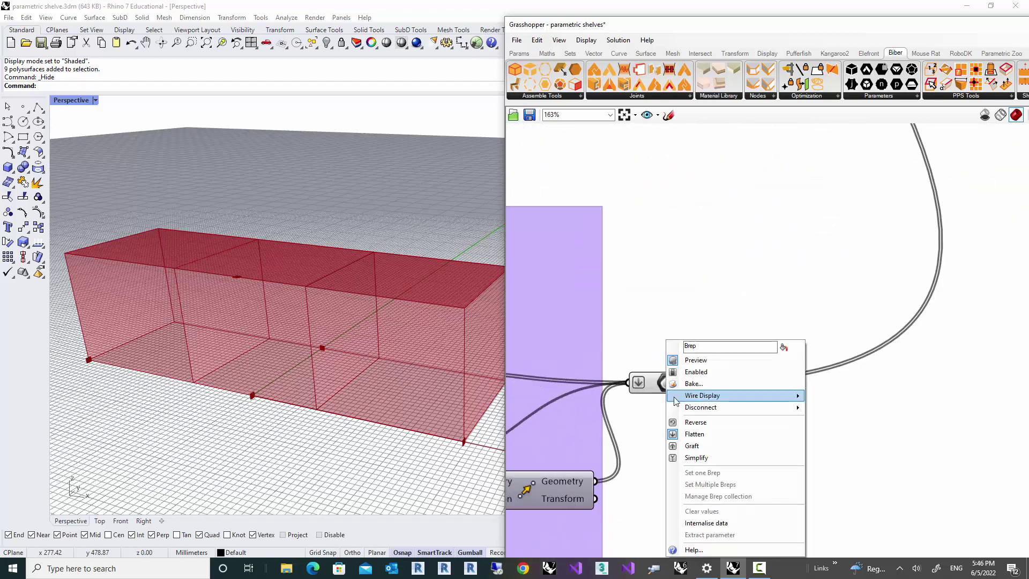
{"action": "left_click", "coordinate": [691, 360]}
- Turn on the preview of the two components that display the solid shelf panels and their wireframe
{"action": "scroll", "coordinate": [652, 420], "scroll_direction": "down", "scroll_amount": 6}
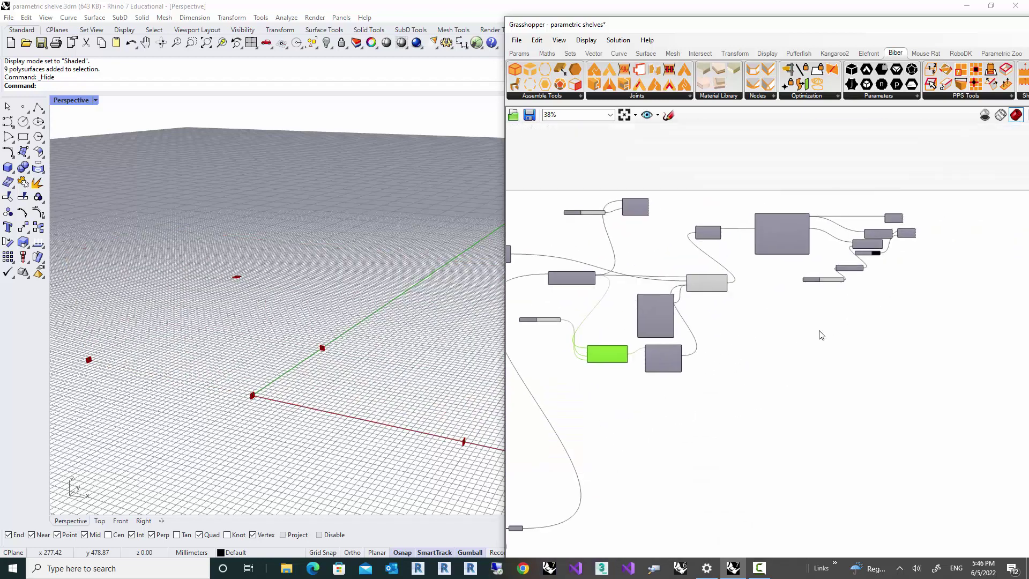
{"action": "scroll", "coordinate": [819, 311], "scroll_direction": "up", "scroll_amount": 6}
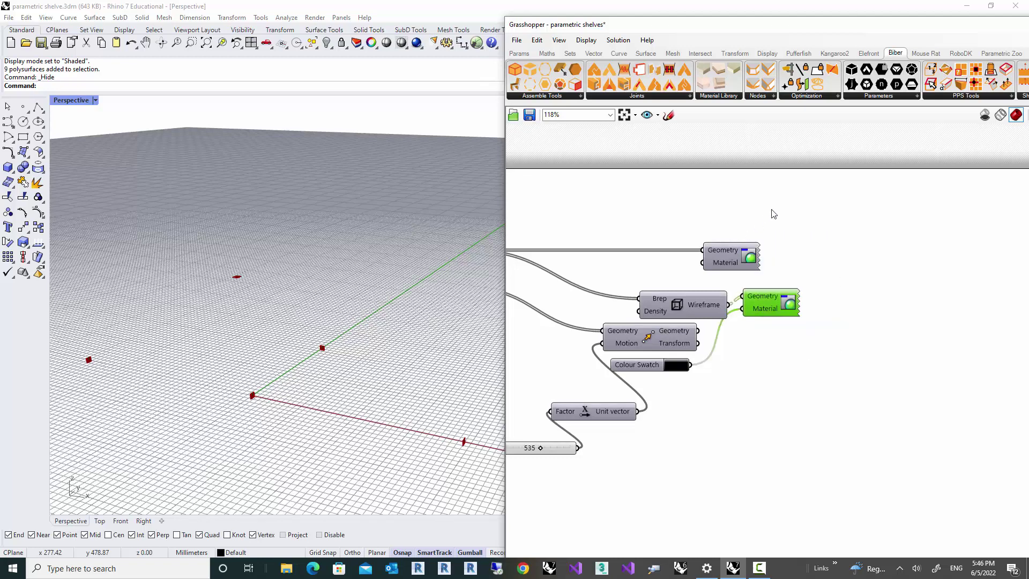
{"action": "left_click_drag", "start_coordinate": [831, 222], "coordinate": [746, 337]}
{"action": "right_click", "coordinate": [846, 216]}
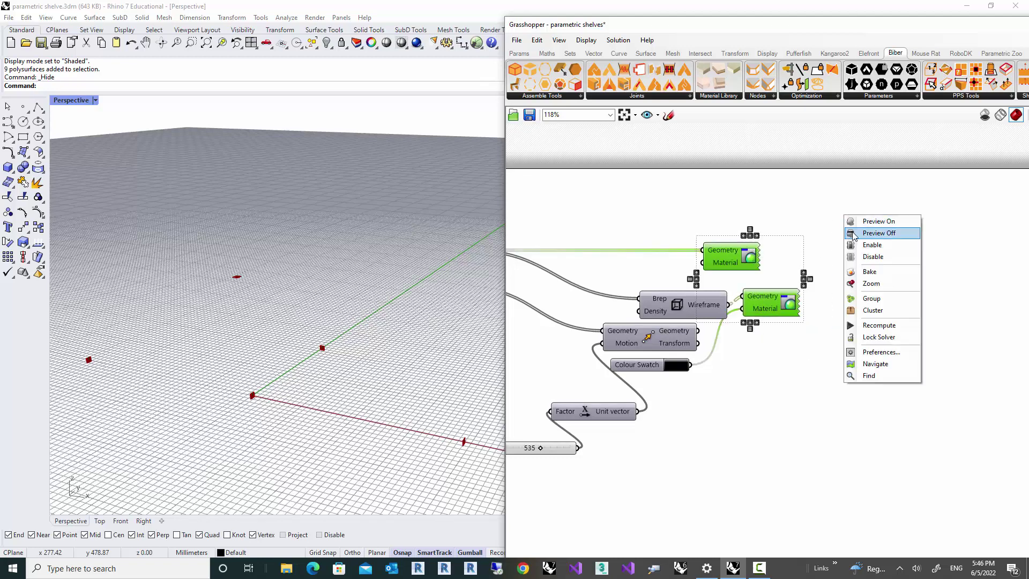
{"action": "left_click", "coordinate": [856, 222]}
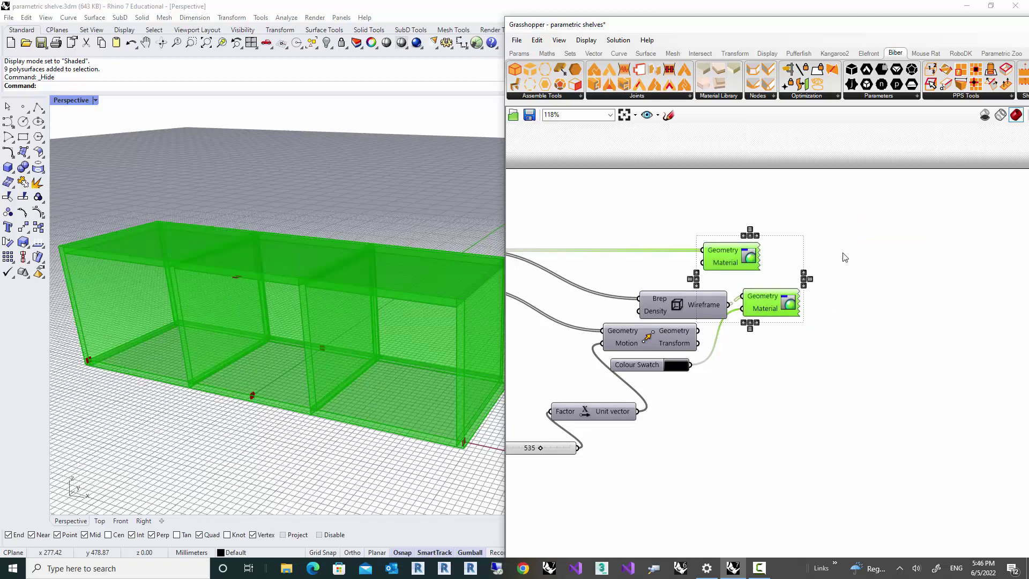
{"action": "left_click", "coordinate": [837, 322]}
- Examine how the vertical dividers meet the top and bottom panels of the shelf and where those panels are split
{"action": "right_click_drag", "start_coordinate": [726, 366], "coordinate": [782, 342]}
{"action": "right_click_drag", "start_coordinate": [424, 369], "coordinate": [438, 333]}
{"action": "scroll", "coordinate": [754, 250], "scroll_direction": "down", "scroll_amount": 2}
{"action": "scroll", "coordinate": [756, 254], "scroll_direction": "down", "scroll_amount": 1}
{"action": "scroll", "coordinate": [311, 346], "scroll_direction": "up", "scroll_amount": 4}
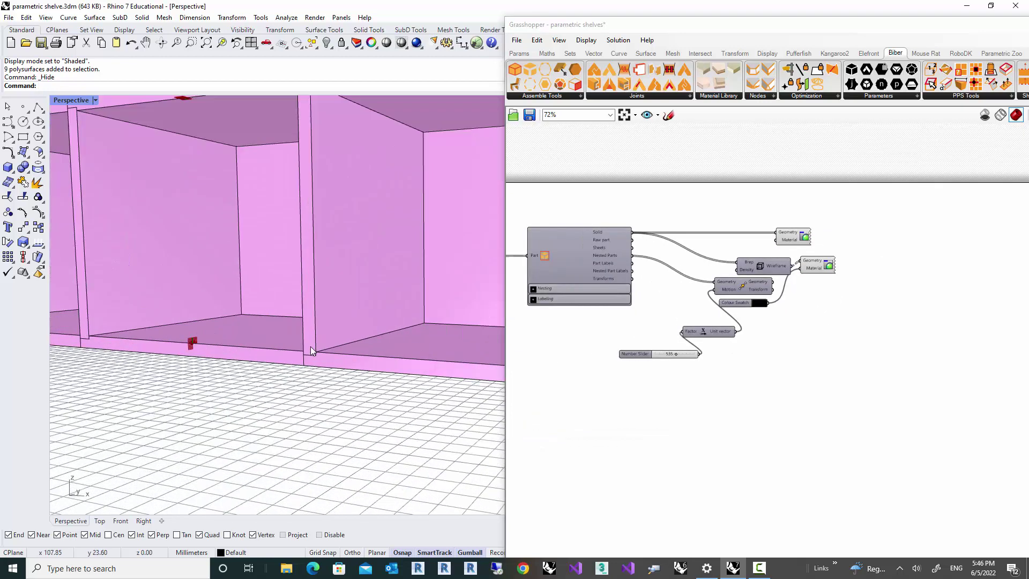
{"action": "scroll", "coordinate": [307, 365], "scroll_direction": "down", "scroll_amount": 8}
{"action": "scroll", "coordinate": [297, 292], "scroll_direction": "up", "scroll_amount": 3}
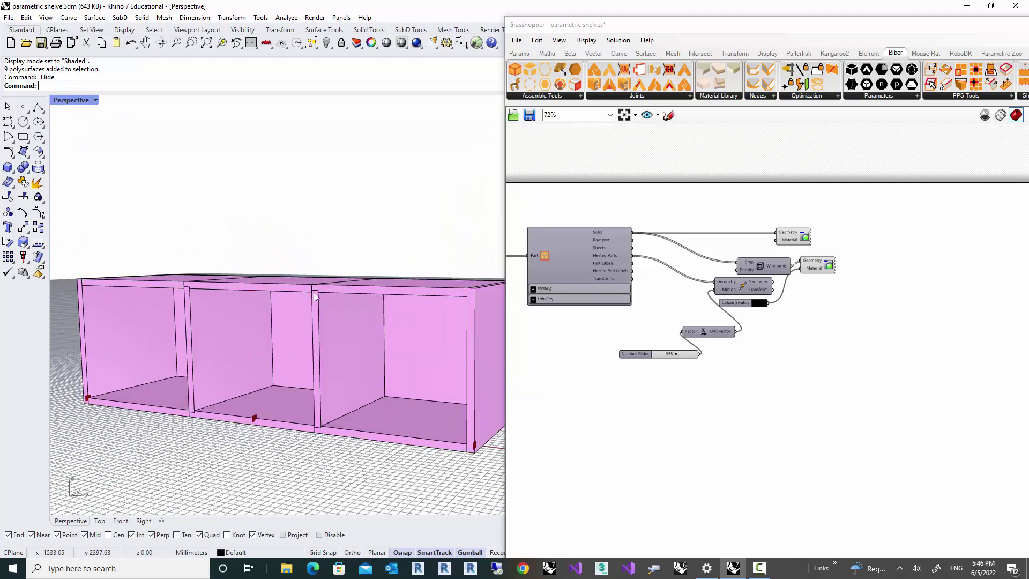
{"action": "mouse_move", "coordinate": [397, 292]}
{"action": "right_mouse_down"}
{"action": "mouse_move", "coordinate": [277, 343]}
{"action": "mouse_move", "coordinate": [358, 258]}
{"action": "mouse_move", "coordinate": [401, 272]}
{"action": "mouse_move", "coordinate": [347, 292]}
{"action": "mouse_move", "coordinate": [403, 261]}
{"action": "mouse_move", "coordinate": [379, 298]}
{"action": "right_mouse_up"}
{"action": "scroll", "coordinate": [343, 319], "scroll_direction": "up", "scroll_amount": 3}
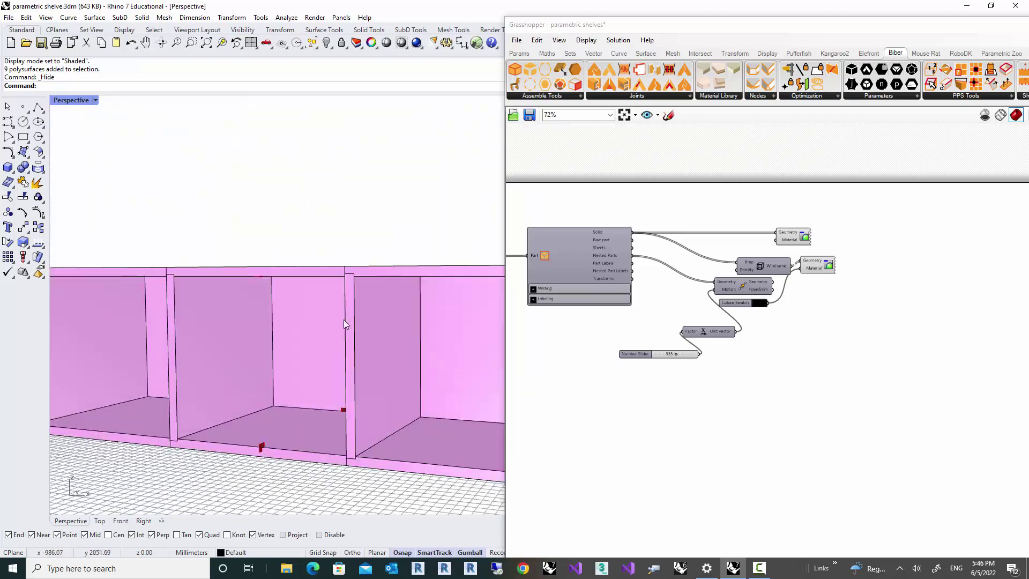
{"action": "scroll", "coordinate": [731, 294], "scroll_direction": "down", "scroll_amount": 3}
{"action": "right_click_drag", "start_coordinate": [591, 421], "coordinate": [743, 307]}
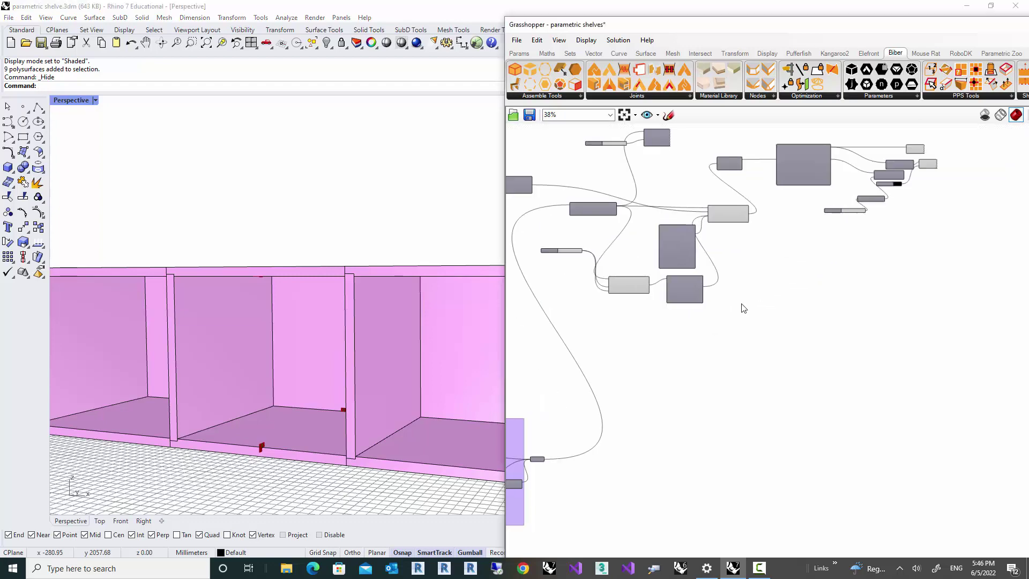
{"action": "right_click_drag", "start_coordinate": [659, 368], "coordinate": [776, 285]}
{"action": "mouse_move", "coordinate": [382, 315]}
{"action": "right_mouse_down"}
{"action": "mouse_move", "coordinate": [371, 307]}
{"action": "mouse_move", "coordinate": [417, 275]}
{"action": "mouse_move", "coordinate": [399, 323]}
{"action": "right_mouse_up"}
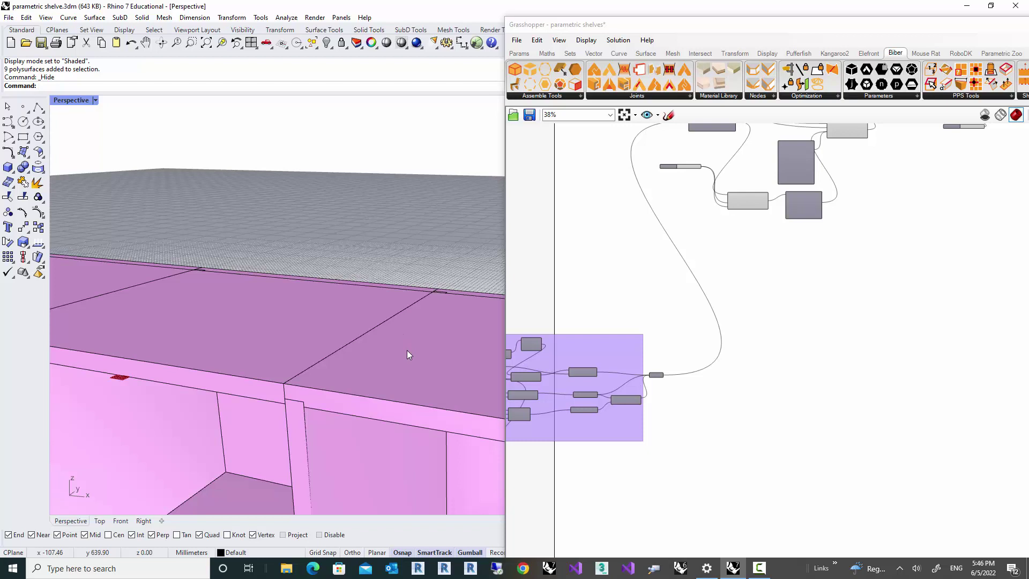
{"action": "right_click_drag", "start_coordinate": [298, 403], "coordinate": [298, 393]}
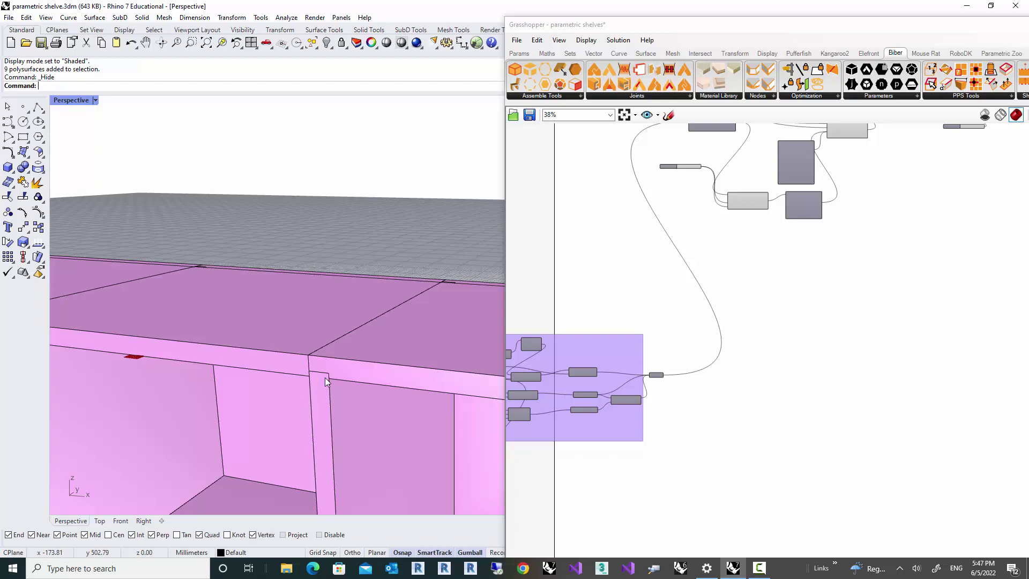
{"action": "right_click_drag", "start_coordinate": [325, 382], "coordinate": [324, 376]}
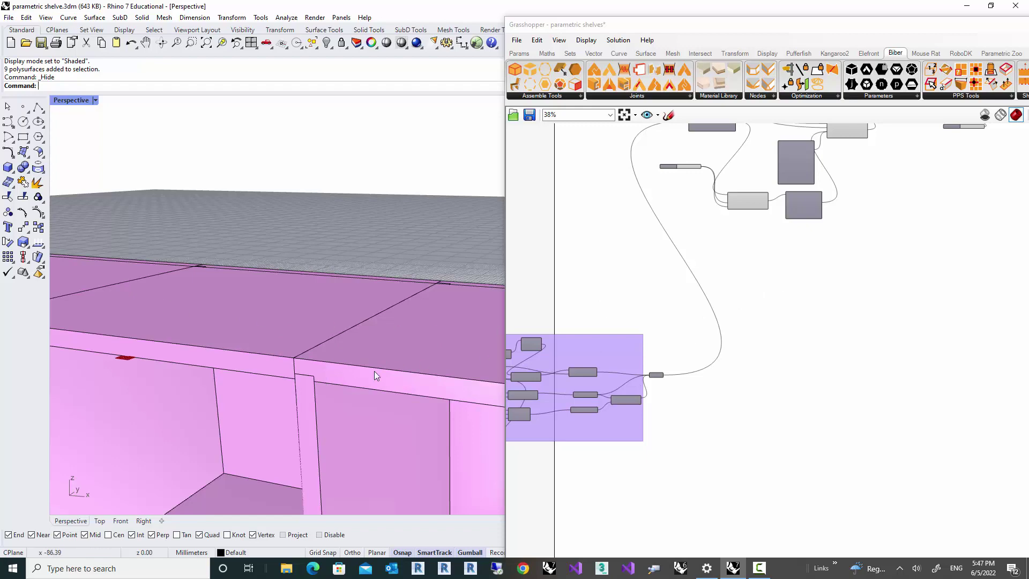
{"action": "right_click_drag", "start_coordinate": [374, 371], "coordinate": [355, 331]}
- Expand the lap joint's General Settings and enable Join Co-planar sheets
{"action": "scroll", "coordinate": [696, 305], "scroll_direction": "up", "scroll_amount": 8}
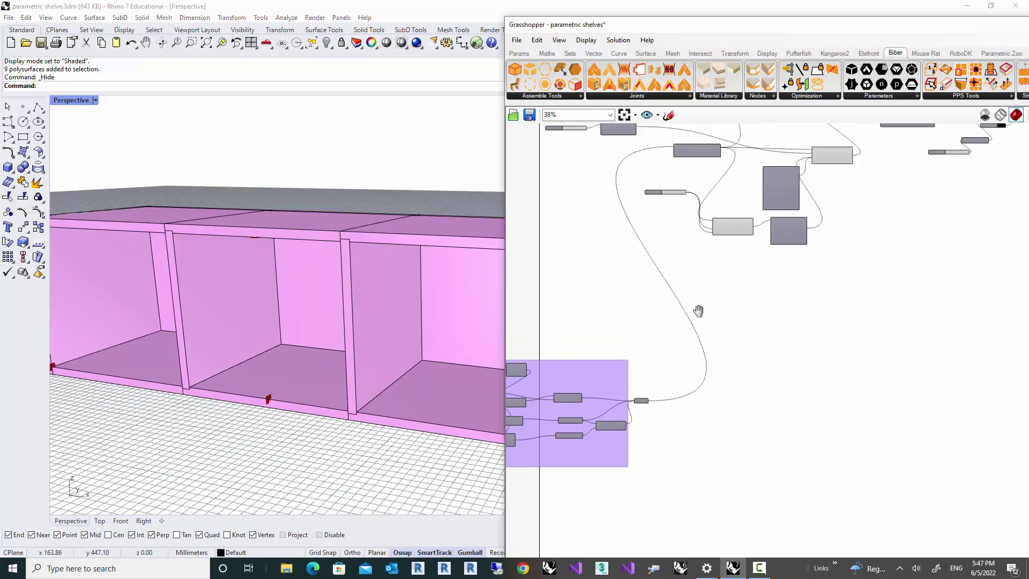
{"action": "left_click", "coordinate": [747, 306]}
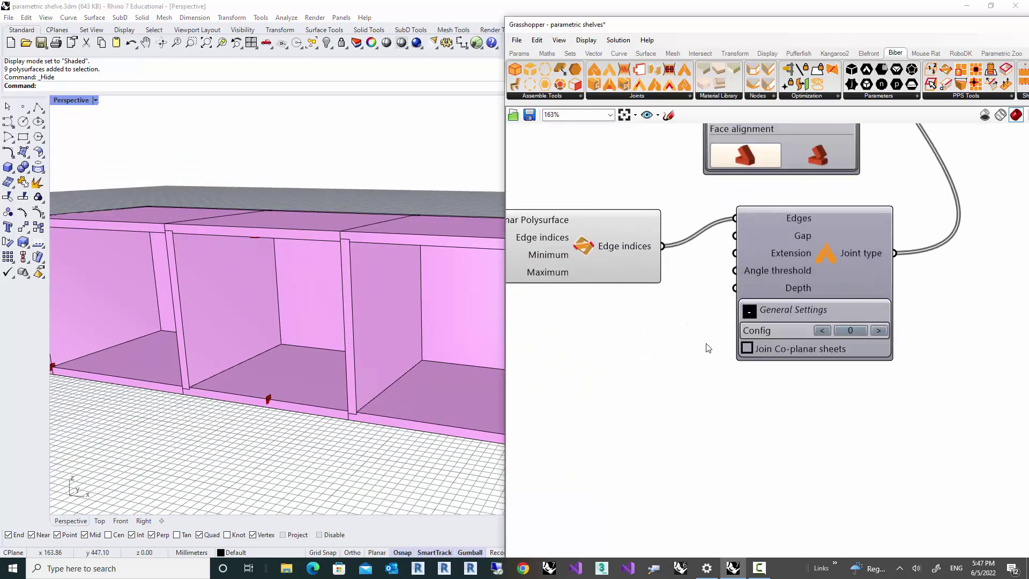
{"action": "scroll", "coordinate": [696, 346], "scroll_direction": "up", "scroll_amount": 3}
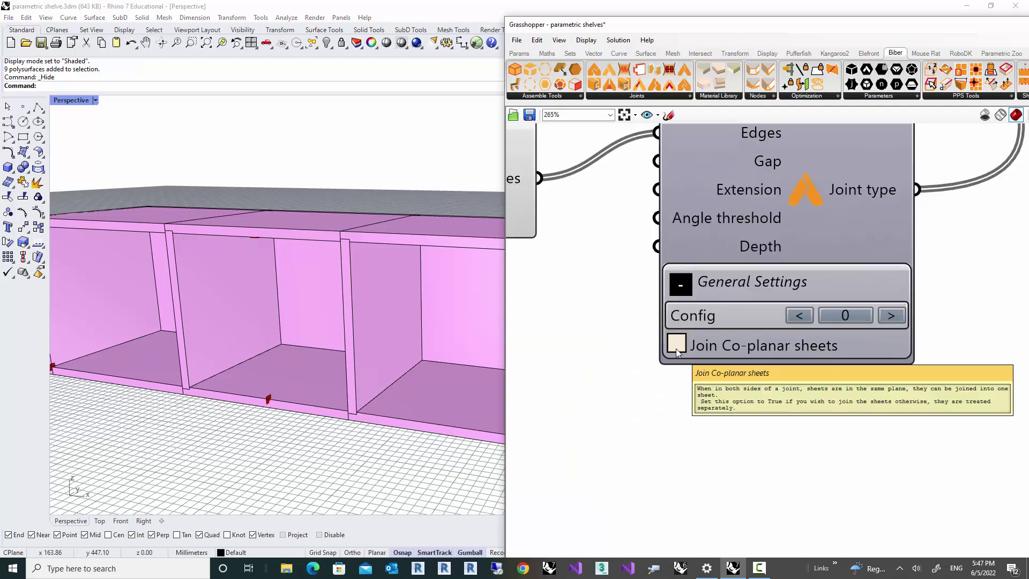
{"action": "scroll", "coordinate": [765, 382], "scroll_direction": "down", "scroll_amount": 3}
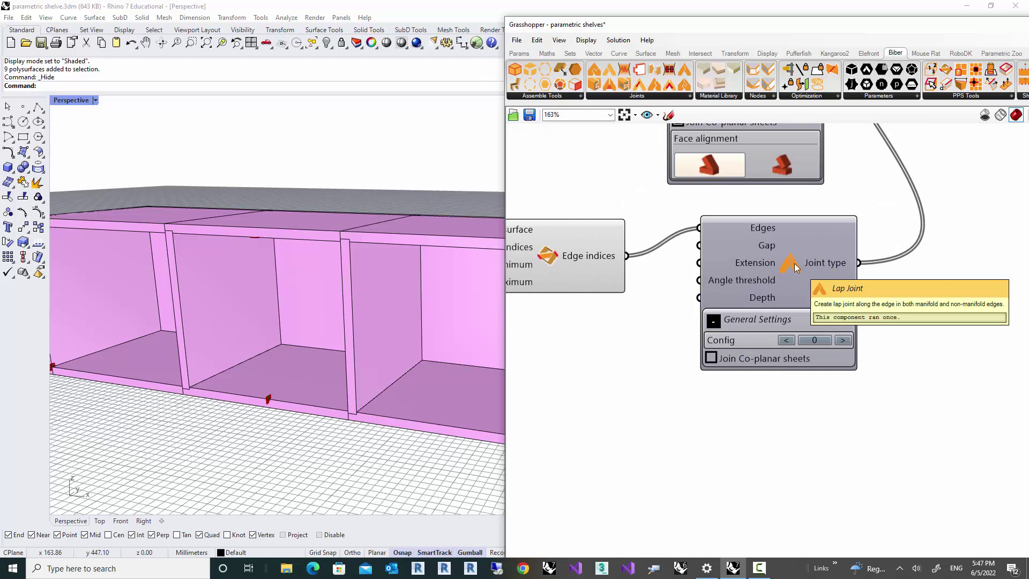
{"action": "left_click", "coordinate": [711, 358]}
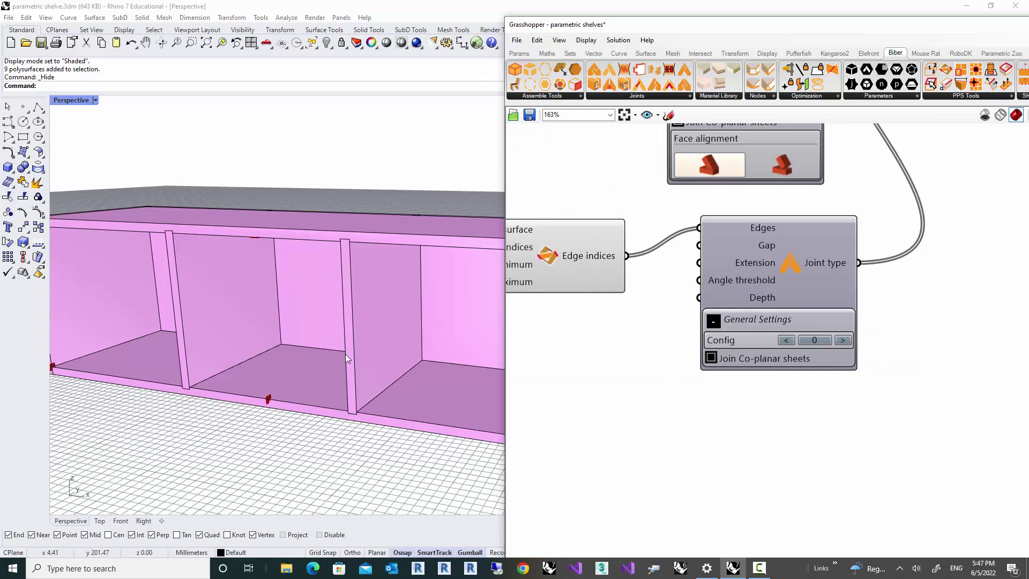
- Inspect the lap joints and the long horizontal panels of the shelf from the front and from above
{"action": "right_click_drag", "start_coordinate": [345, 354], "coordinate": [309, 340]}
{"action": "scroll", "coordinate": [367, 210], "scroll_direction": "up", "scroll_amount": 7}
{"action": "scroll", "coordinate": [303, 338], "scroll_direction": "down", "scroll_amount": 7}
{"action": "scroll", "coordinate": [300, 343], "scroll_direction": "down", "scroll_amount": 4}
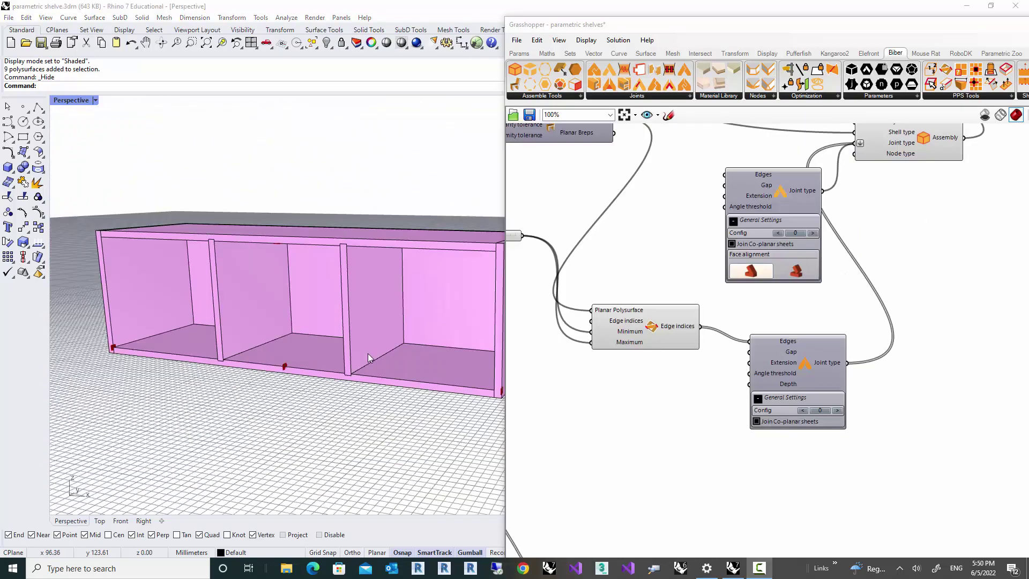
{"action": "right_click_drag", "start_coordinate": [352, 337], "coordinate": [359, 266]}
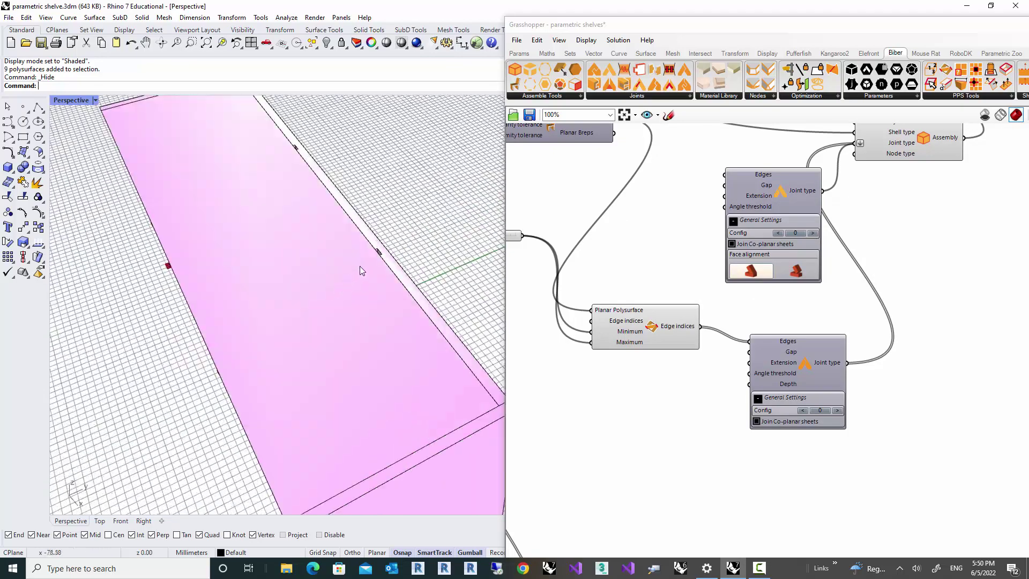
- Examine the shelf's long back edges and the seams of the top, back and end panels from several angles
{"action": "right_click_drag", "start_coordinate": [417, 316], "coordinate": [381, 342]}
{"action": "scroll", "coordinate": [368, 316], "scroll_direction": "up", "scroll_amount": 4}
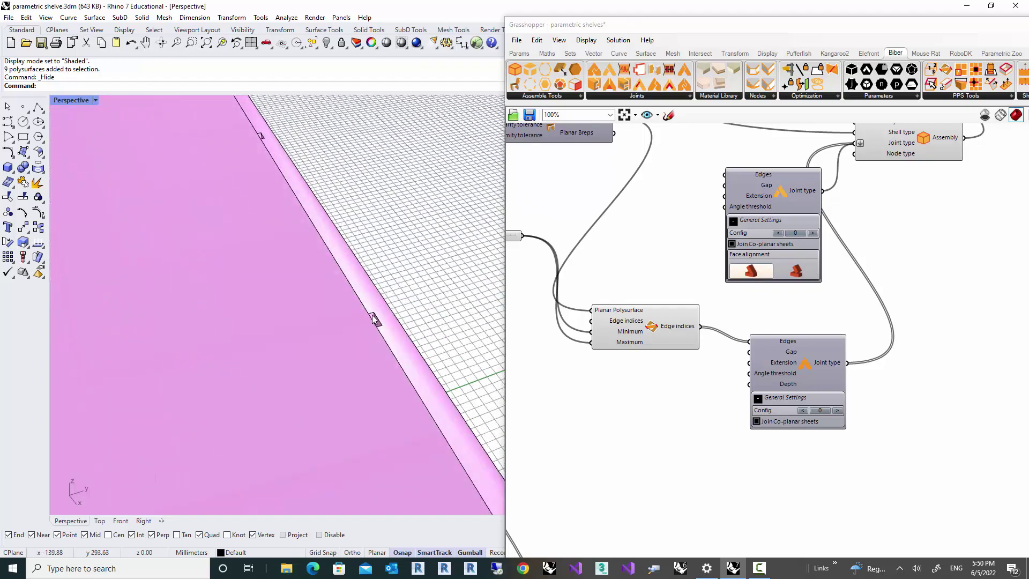
{"action": "scroll", "coordinate": [364, 325], "scroll_direction": "down", "scroll_amount": 6}
{"action": "right_click_drag", "start_coordinate": [365, 325], "coordinate": [295, 271]}
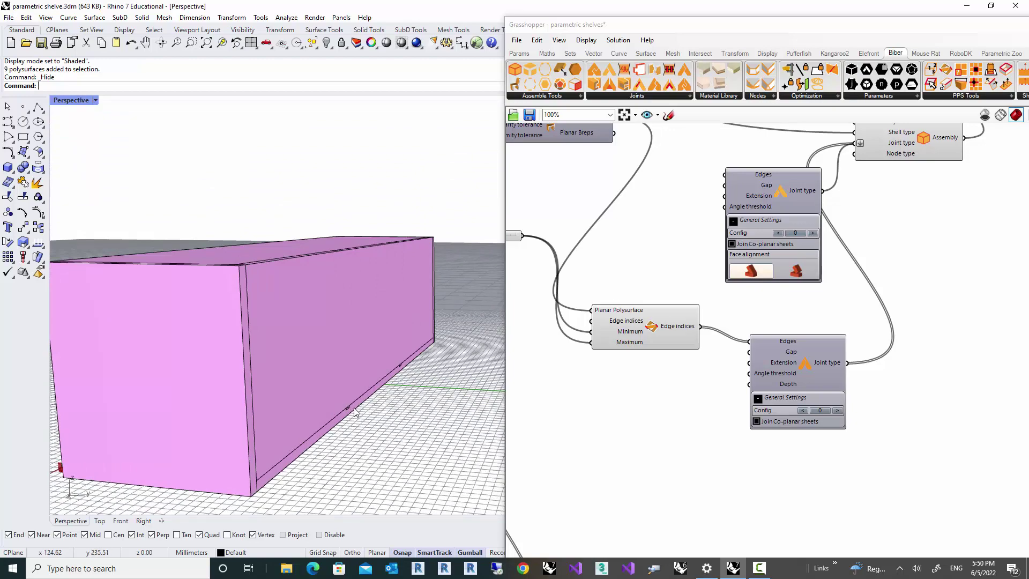
{"action": "right_click_drag", "start_coordinate": [349, 400], "coordinate": [428, 354]}
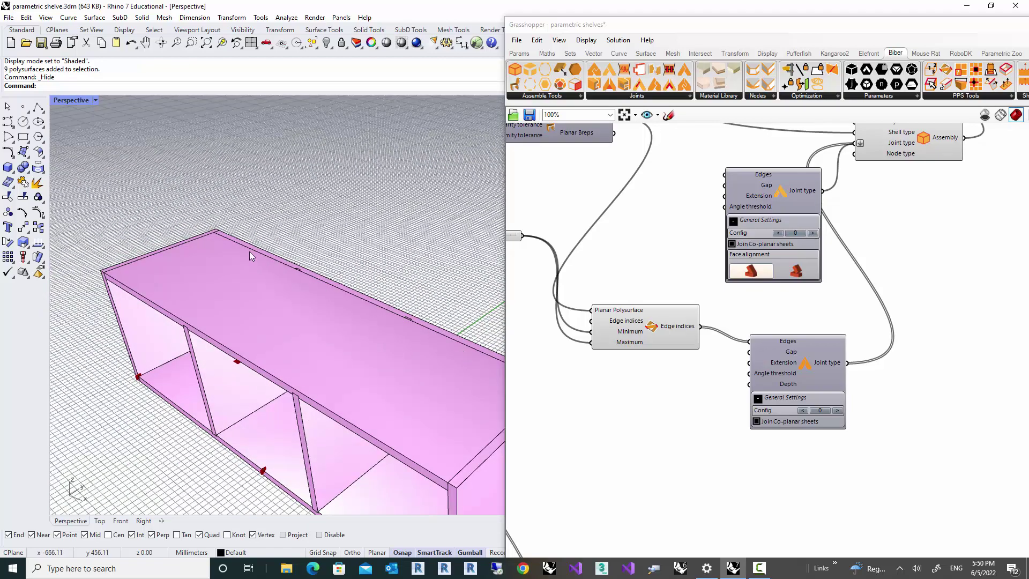
{"action": "right_click_drag", "start_coordinate": [366, 313], "coordinate": [420, 334]}
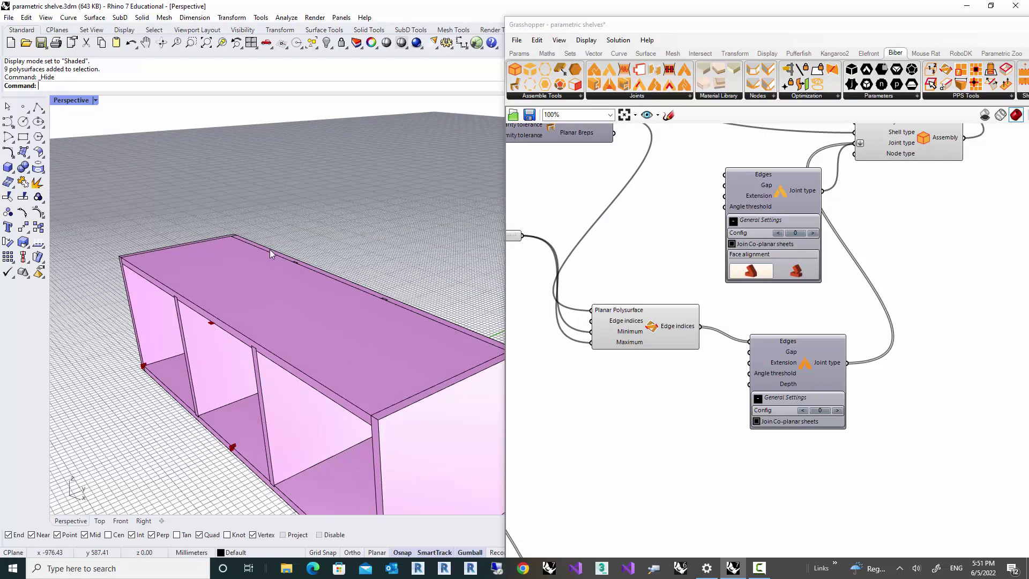
{"action": "right_click_drag", "start_coordinate": [421, 320], "coordinate": [400, 317]}
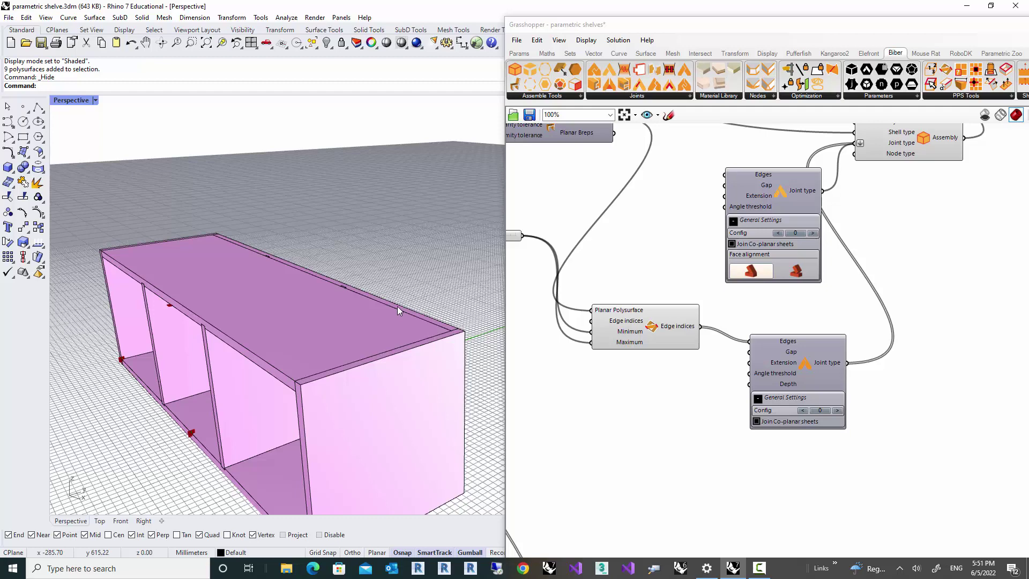
{"action": "right_click_drag", "start_coordinate": [397, 306], "coordinate": [294, 300]}
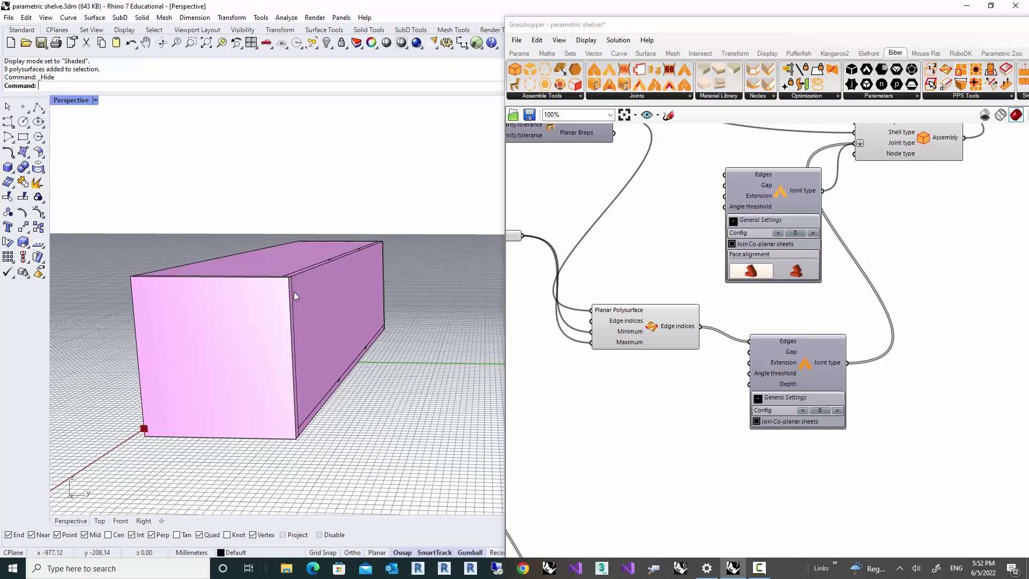
{"action": "right_click_drag", "start_coordinate": [294, 290], "coordinate": [308, 314]}
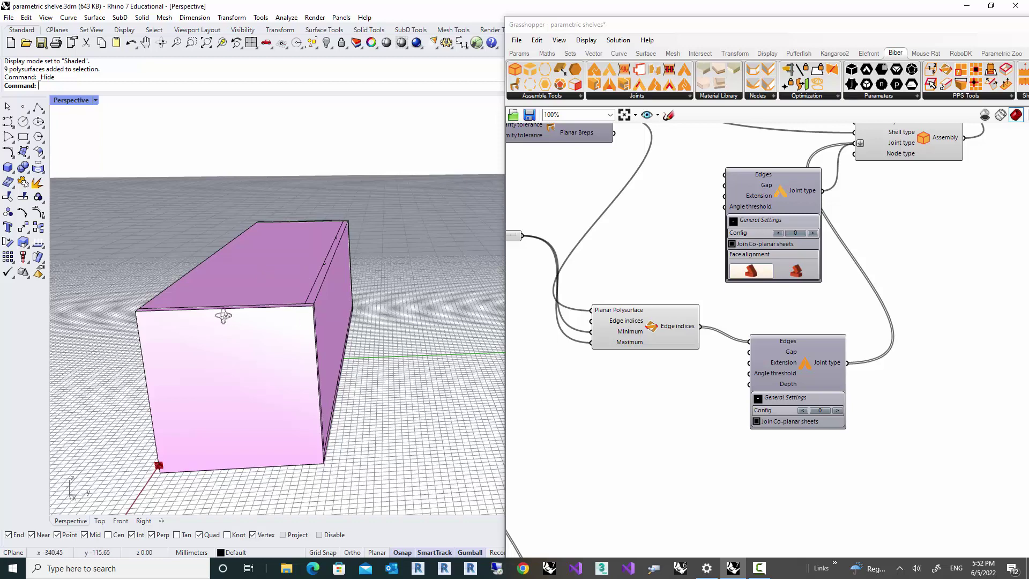
{"action": "right_click_drag", "start_coordinate": [223, 317], "coordinate": [303, 307]}
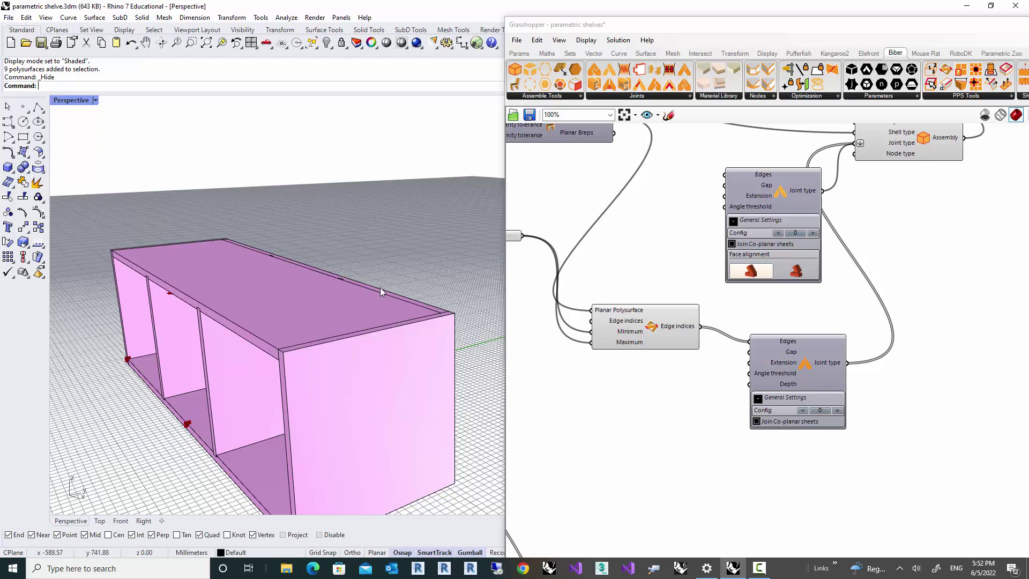
- Add a Filter Edges within a Plane component below the lap joint and feed it the shelf's planar polysurface
{"action": "left_click", "coordinate": [949, 98]}
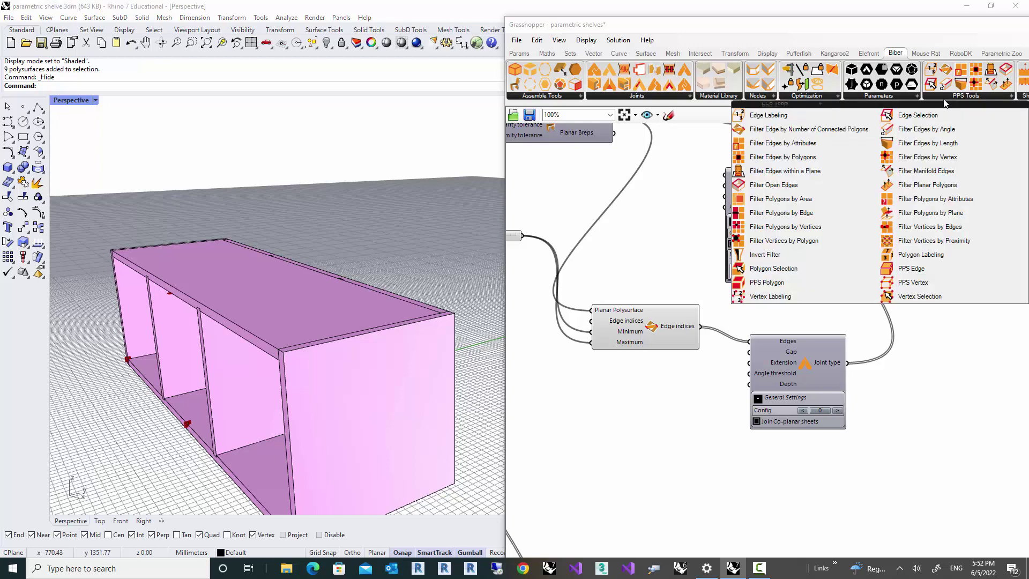
{"action": "left_click", "coordinate": [779, 171]}
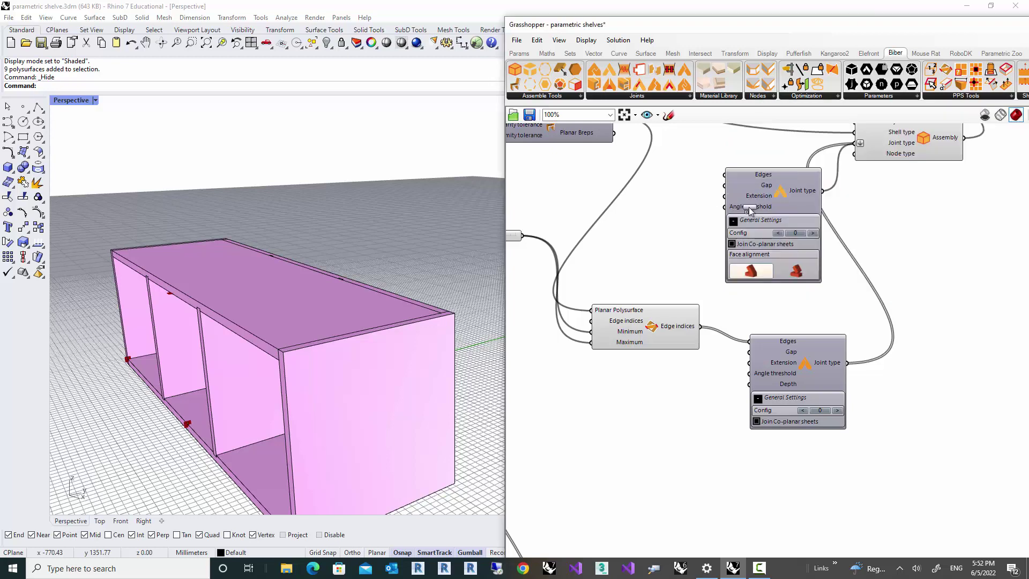
{"action": "scroll", "coordinate": [801, 405], "scroll_direction": "down", "scroll_amount": 5}
{"action": "scroll", "coordinate": [770, 433], "scroll_direction": "up", "scroll_amount": 4}
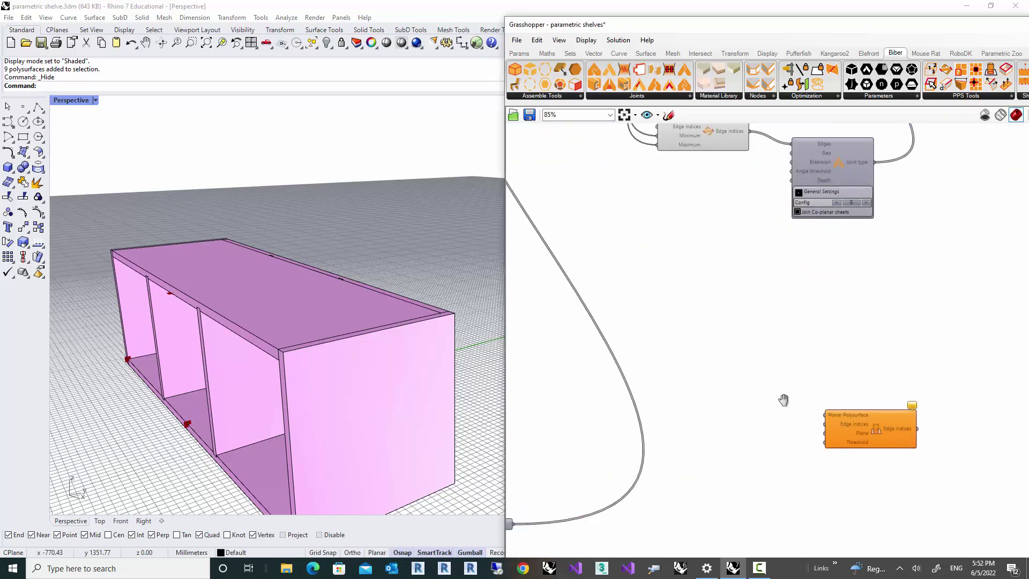
{"action": "left_click", "coordinate": [783, 401]}
{"action": "scroll", "coordinate": [700, 311], "scroll_direction": "down", "scroll_amount": 2}
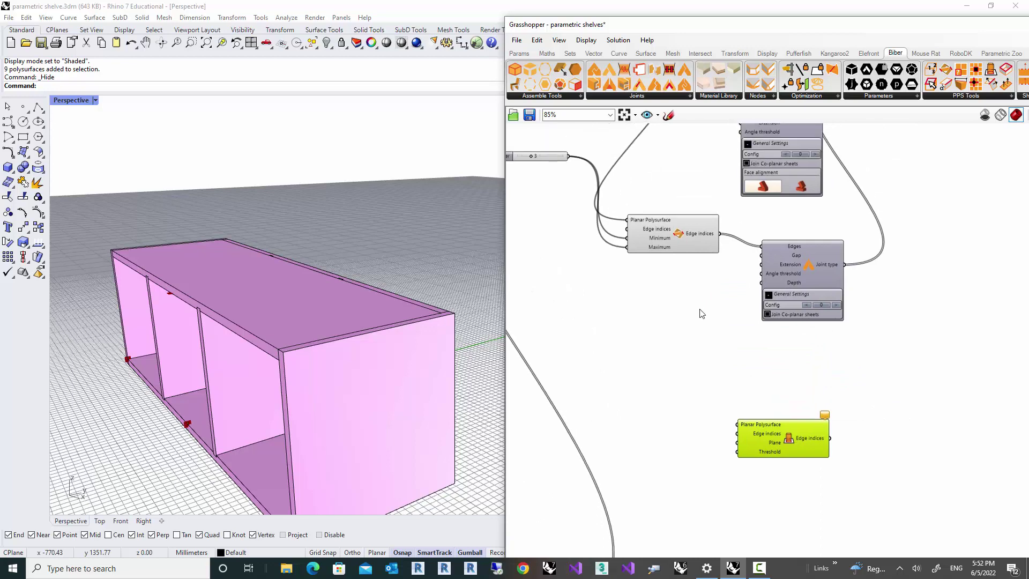
{"action": "left_click_drag", "start_coordinate": [667, 165], "coordinate": [734, 434]}
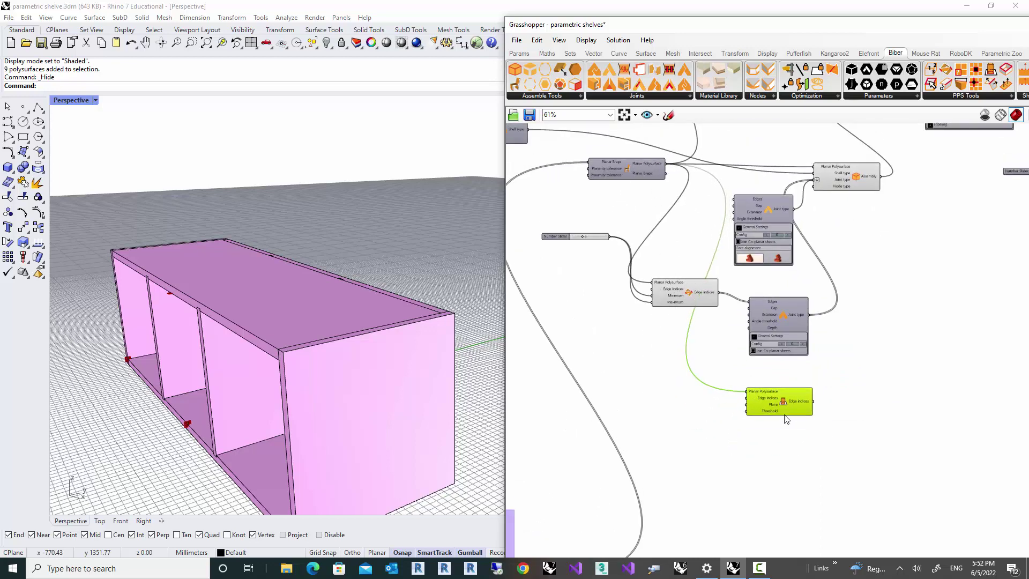
- Check the plane filter's description and inputs, and move the component beside the purple group containing the shelf's reference planes
{"action": "scroll", "coordinate": [767, 442], "scroll_direction": "up", "scroll_amount": 4}
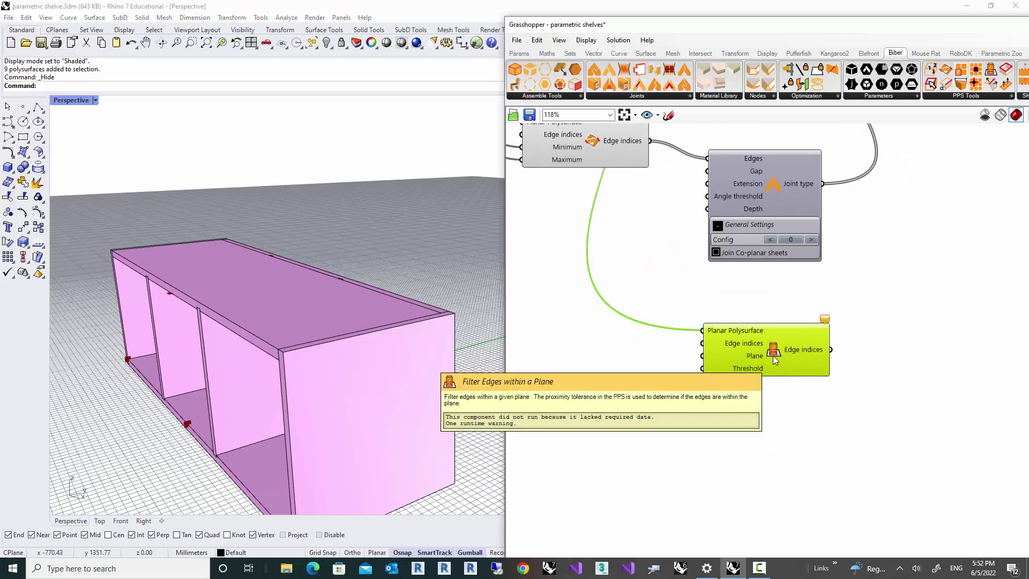
{"action": "scroll", "coordinate": [773, 355], "scroll_direction": "down", "scroll_amount": 2}
{"action": "scroll", "coordinate": [760, 356], "scroll_direction": "down", "scroll_amount": 3}
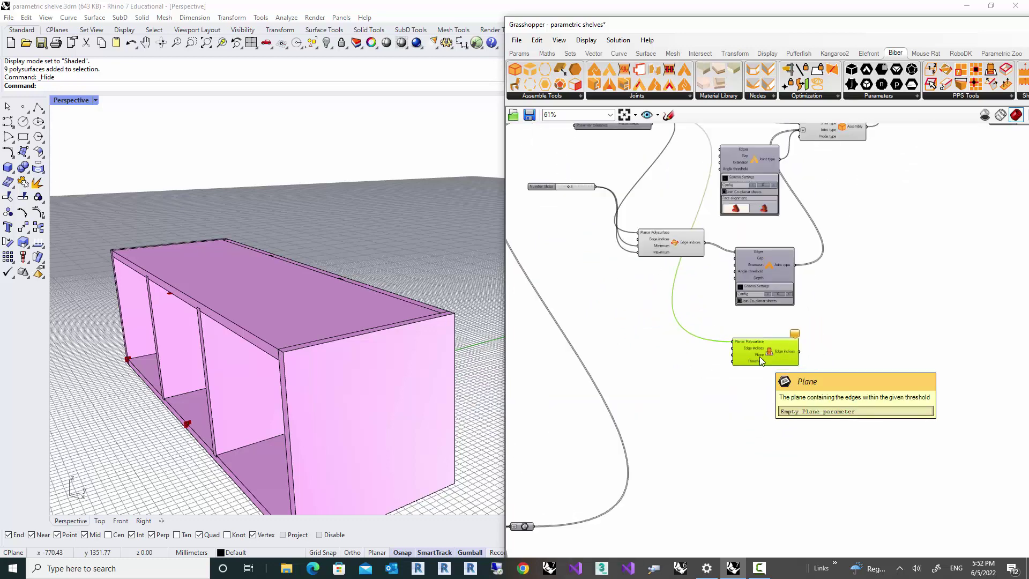
{"action": "right_click_drag", "start_coordinate": [734, 387], "coordinate": [781, 260]}
{"action": "right_click_drag", "start_coordinate": [684, 487], "coordinate": [808, 324]}
{"action": "right_click_drag", "start_coordinate": [685, 359], "coordinate": [775, 381]}
{"action": "right_click_drag", "start_coordinate": [612, 460], "coordinate": [673, 425]}
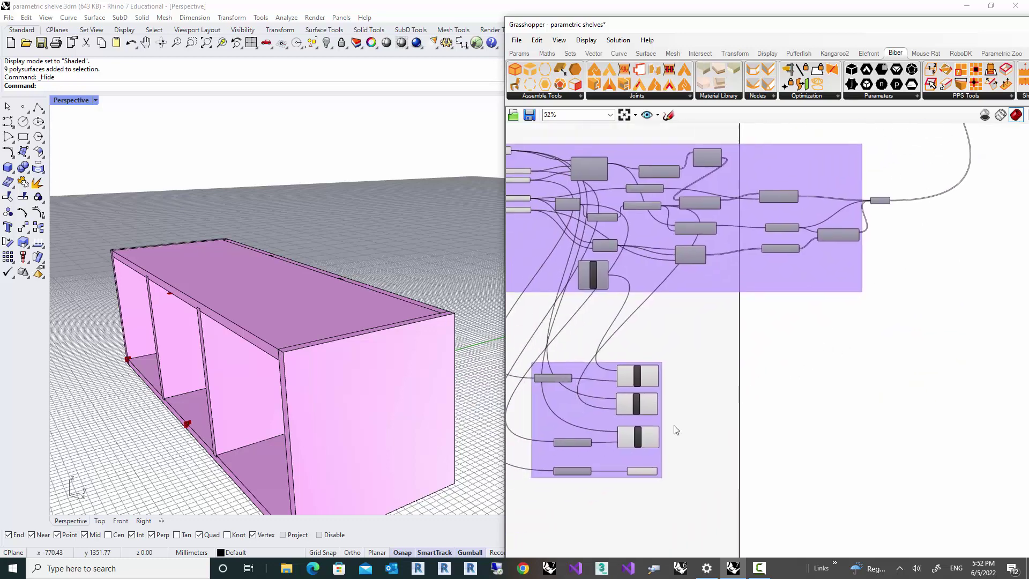
{"action": "scroll", "coordinate": [704, 416], "scroll_direction": "down", "scroll_amount": 2}
{"action": "right_click_drag", "start_coordinate": [870, 265], "coordinate": [839, 288]}
{"action": "left_click_drag", "start_coordinate": [945, 178], "coordinate": [716, 450]}
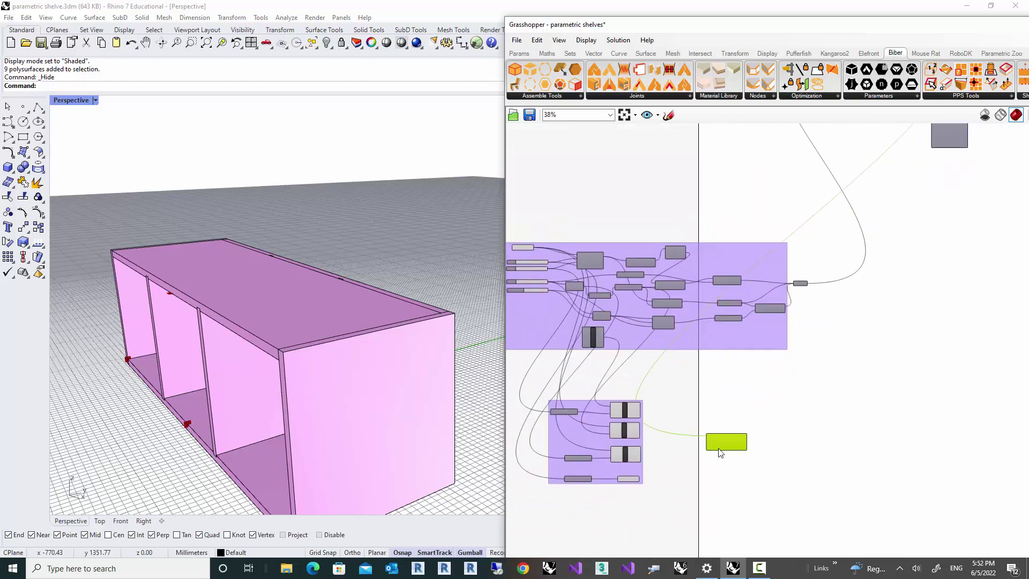
- Rename the XZ plane component Back plane and connect its output to the edge filter's Plane input
{"action": "scroll", "coordinate": [662, 477], "scroll_direction": "up", "scroll_amount": 7}
{"action": "right_click_drag", "start_coordinate": [698, 387], "coordinate": [730, 375]}
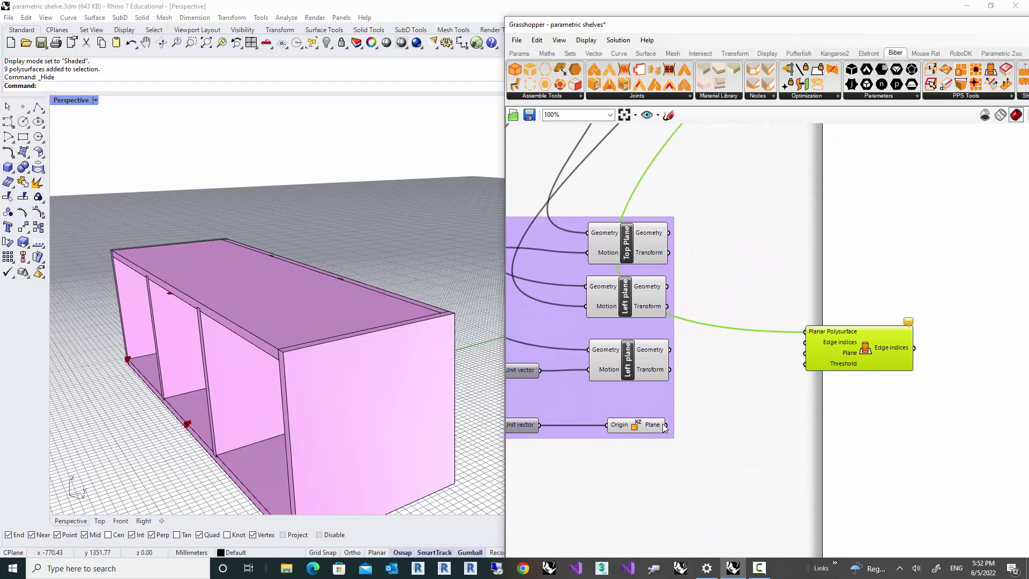
{"action": "mouse_move", "coordinate": [664, 427]}
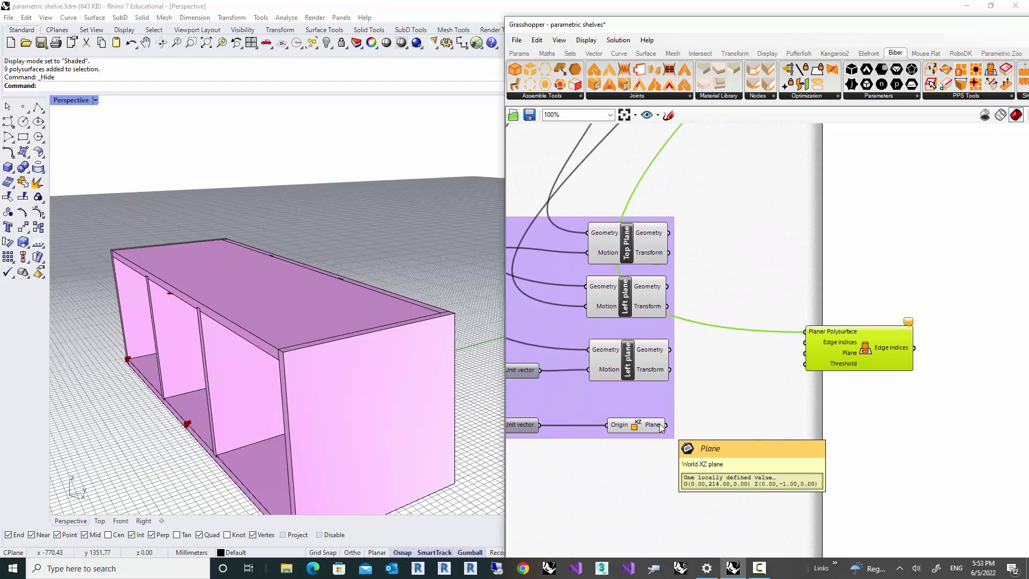
{"action": "right_click_drag", "start_coordinate": [354, 389], "coordinate": [314, 386]}
{"action": "right_click_drag", "start_coordinate": [720, 433], "coordinate": [837, 422]}
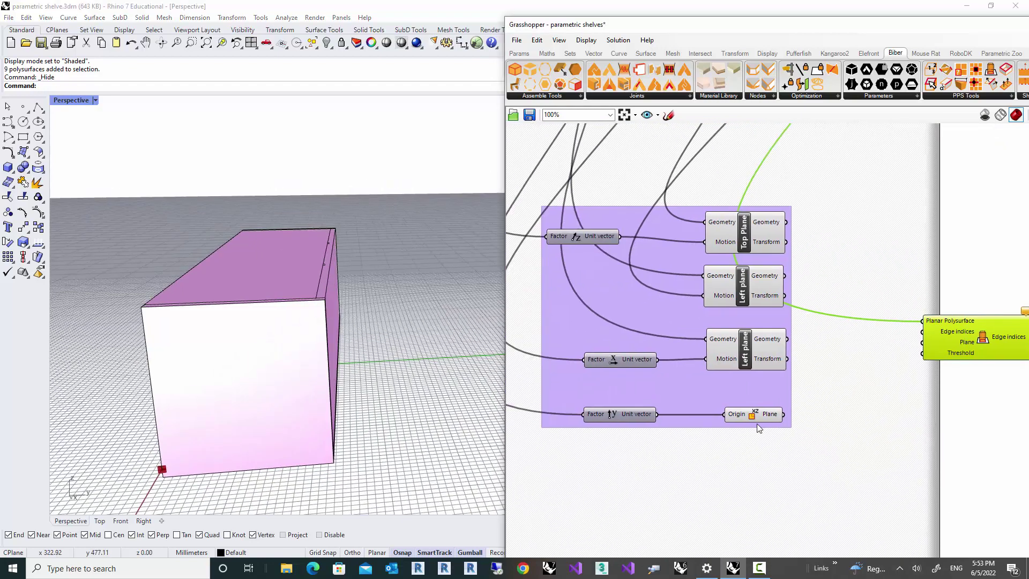
{"action": "left_click", "coordinate": [745, 419]}
{"action": "mouse_move", "coordinate": [391, 410]}
{"action": "right_mouse_down"}
{"action": "mouse_move", "coordinate": [352, 395]}
{"action": "mouse_move", "coordinate": [375, 413]}
{"action": "right_mouse_up"}
{"action": "right_click_drag", "start_coordinate": [760, 416], "coordinate": [577, 451]}
{"action": "right_click", "coordinate": [569, 452]}
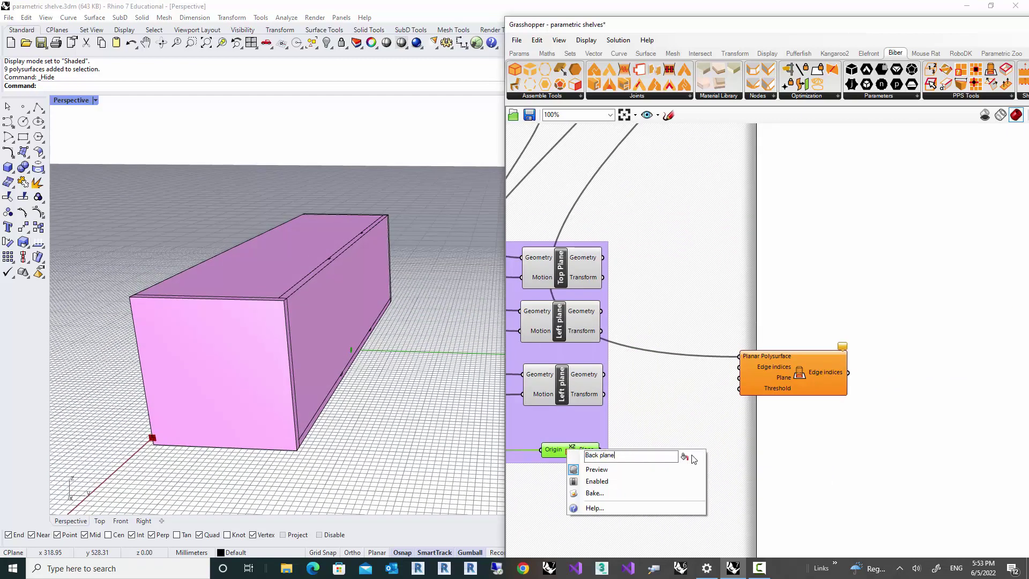
{"action": "key", "text": "Return"}
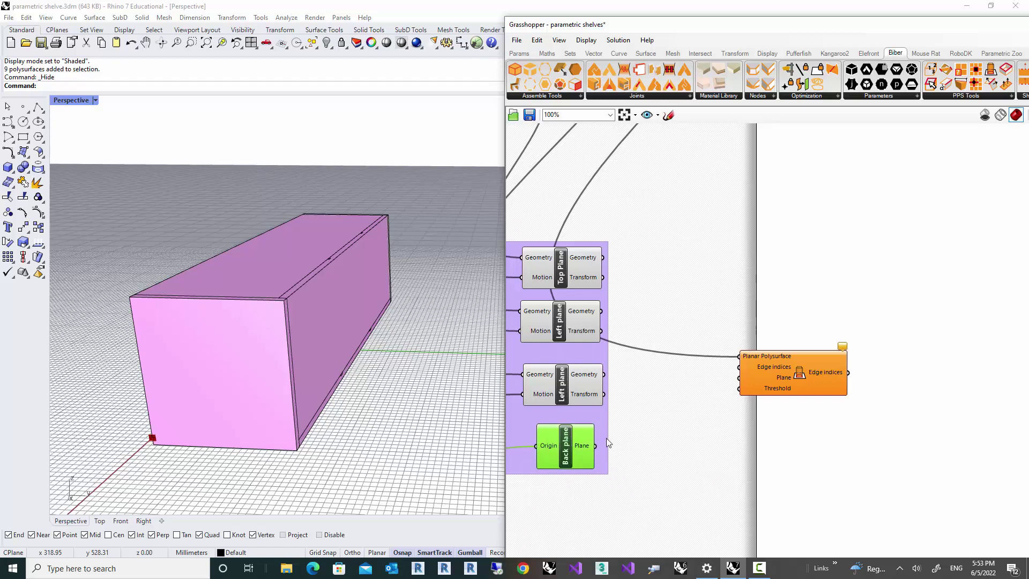
{"action": "left_click_drag", "start_coordinate": [596, 445], "coordinate": [739, 377]}
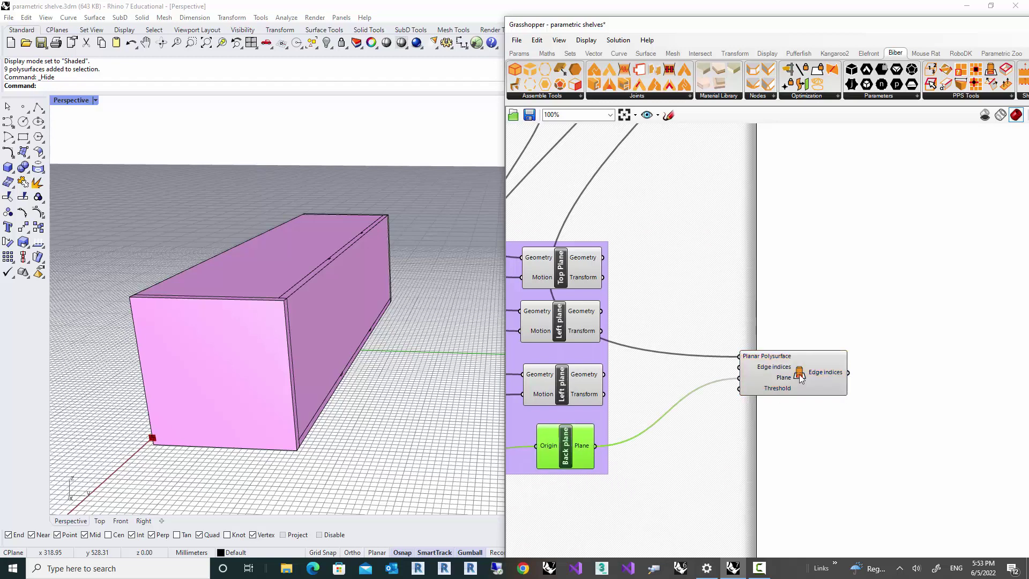
{"action": "mouse_move", "coordinate": [834, 379]}
- Turn on the preview of the Brep parameter that collects the shelf's input surfaces
{"action": "scroll", "coordinate": [730, 298], "scroll_direction": "down", "scroll_amount": 3}
{"action": "right_click_drag", "start_coordinate": [739, 230], "coordinate": [664, 415]}
{"action": "scroll", "coordinate": [823, 278], "scroll_direction": "up", "scroll_amount": 3}
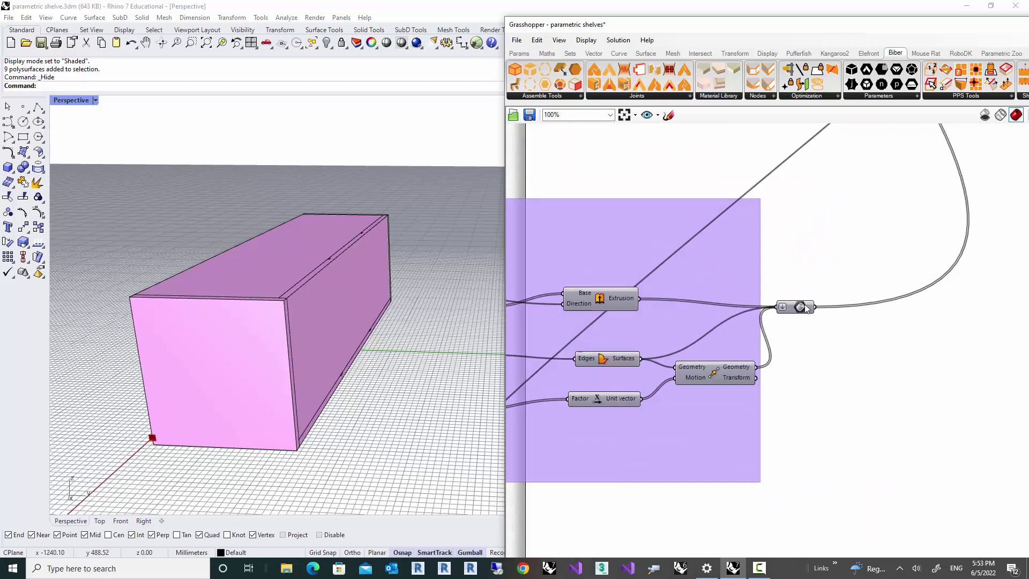
{"action": "right_click", "coordinate": [803, 306]}
{"action": "left_click", "coordinate": [818, 327]}
- Turn off the preview of the components that display the solid shelf panels and their wireframe
{"action": "scroll", "coordinate": [852, 206], "scroll_direction": "down", "scroll_amount": 3}
{"action": "right_click_drag", "start_coordinate": [853, 202], "coordinate": [681, 423]}
{"action": "right_click_drag", "start_coordinate": [992, 155], "coordinate": [730, 391]}
{"action": "right_click_drag", "start_coordinate": [872, 345], "coordinate": [727, 361]}
{"action": "left_click_drag", "start_coordinate": [847, 346], "coordinate": [751, 281]}
{"action": "right_click", "coordinate": [781, 261]}
{"action": "left_click", "coordinate": [835, 276]}
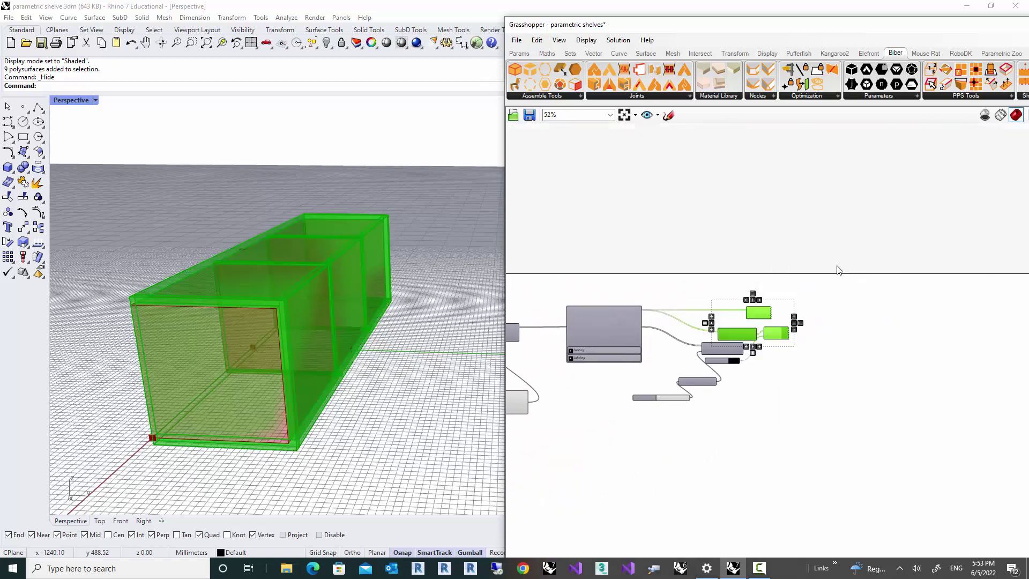
- Select the plane edge filter and examine which edges of the surface model lie in the shelf's back plane
{"action": "scroll", "coordinate": [620, 398], "scroll_direction": "down", "scroll_amount": 4}
{"action": "right_click_drag", "start_coordinate": [620, 399], "coordinate": [919, 233]}
{"action": "right_click_drag", "start_coordinate": [711, 480], "coordinate": [748, 328]}
{"action": "scroll", "coordinate": [744, 330], "scroll_direction": "up", "scroll_amount": 7}
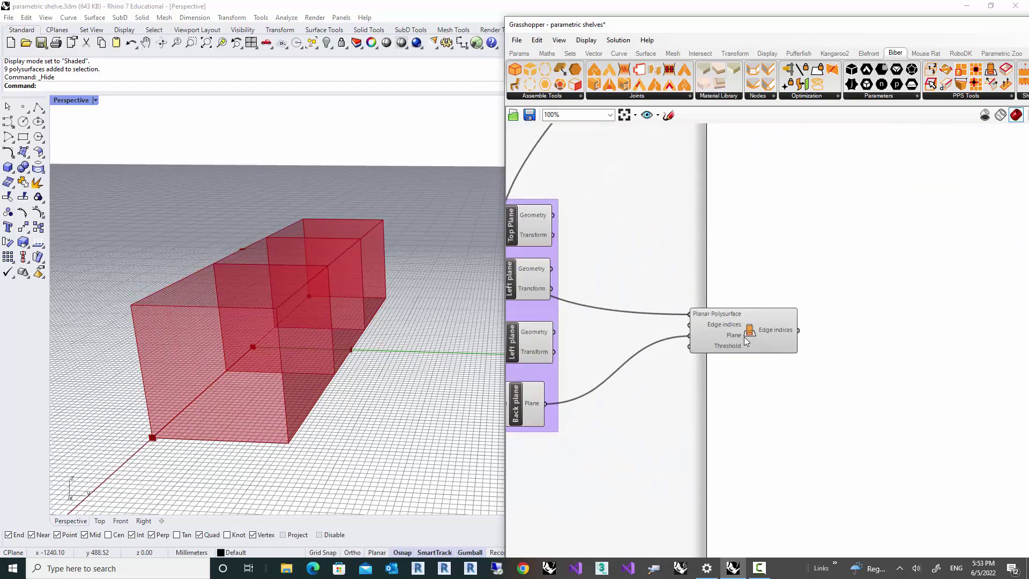
{"action": "left_click", "coordinate": [744, 336]}
{"action": "right_click_drag", "start_coordinate": [413, 295], "coordinate": [397, 323]}
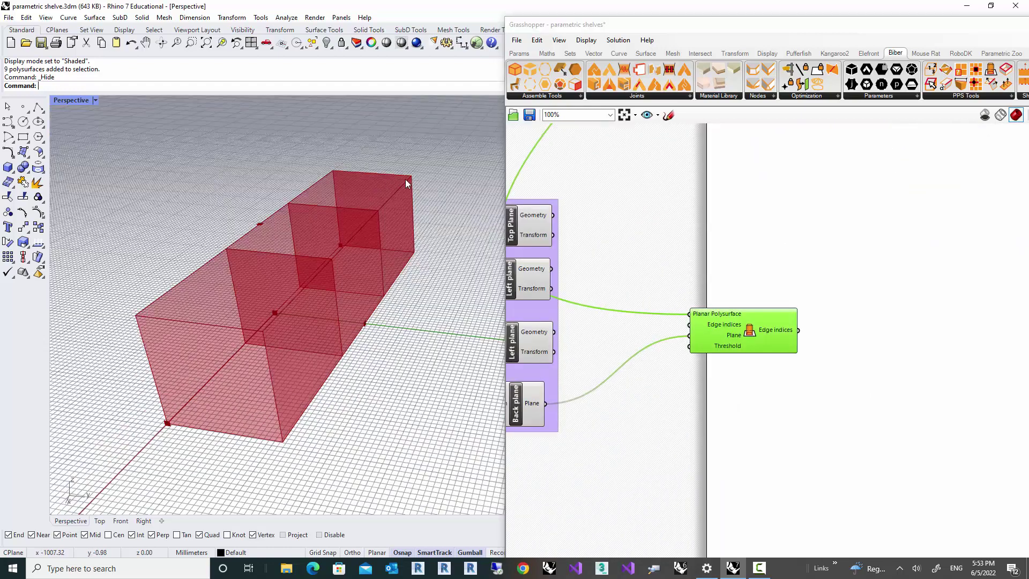
{"action": "right_click_drag", "start_coordinate": [400, 240], "coordinate": [336, 371]}
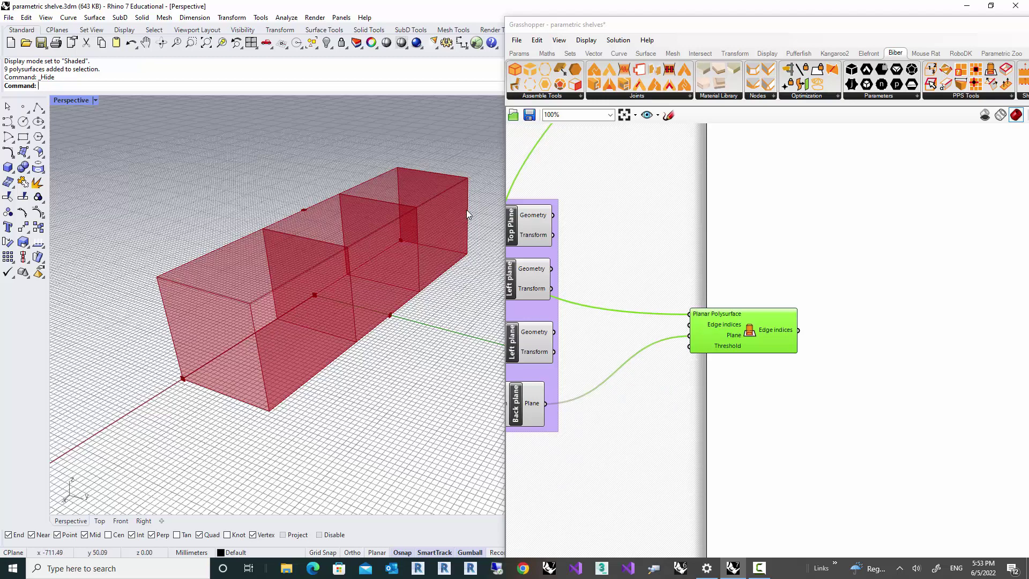
{"action": "right_click_drag", "start_coordinate": [372, 312], "coordinate": [313, 335]}
{"action": "right_click_drag", "start_coordinate": [616, 262], "coordinate": [695, 256]}
{"action": "right_click_drag", "start_coordinate": [819, 364], "coordinate": [835, 331]}
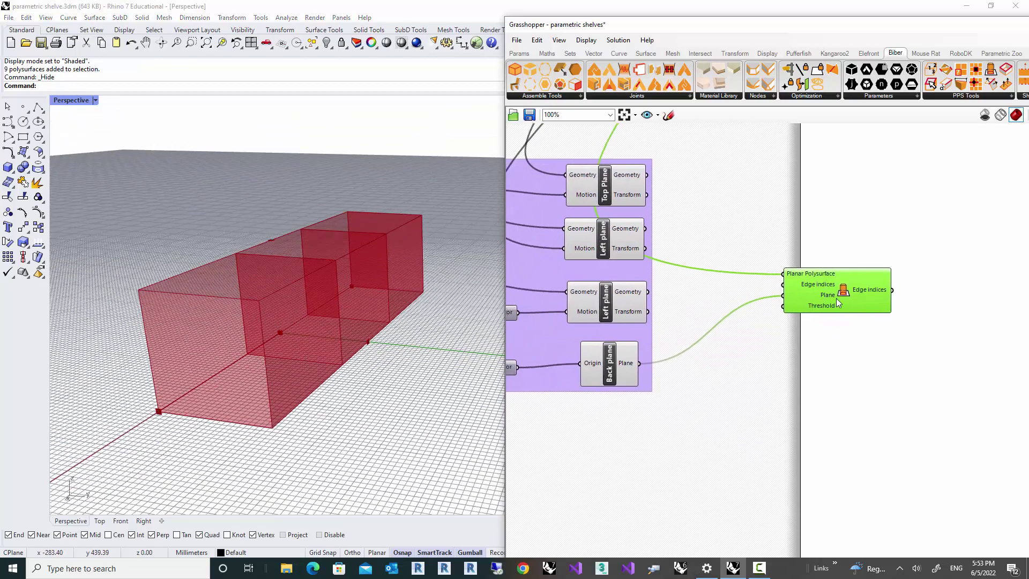
- Duplicate the plane edge filter below the original and replace the copy's Plane input with the Top Plane geometry
{"action": "left_click_drag", "start_coordinate": [863, 299], "coordinate": [875, 372], "text": "alt"}
{"action": "right_click_drag", "start_coordinate": [714, 211], "coordinate": [700, 236]}
{"action": "left_click", "coordinate": [672, 225]}
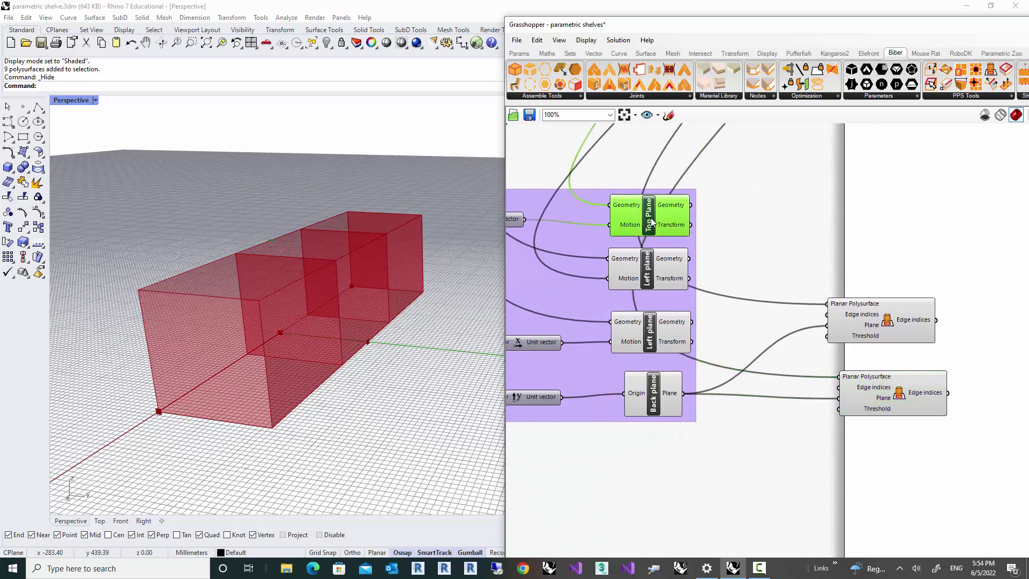
{"action": "right_click_drag", "start_coordinate": [590, 246], "coordinate": [574, 238]}
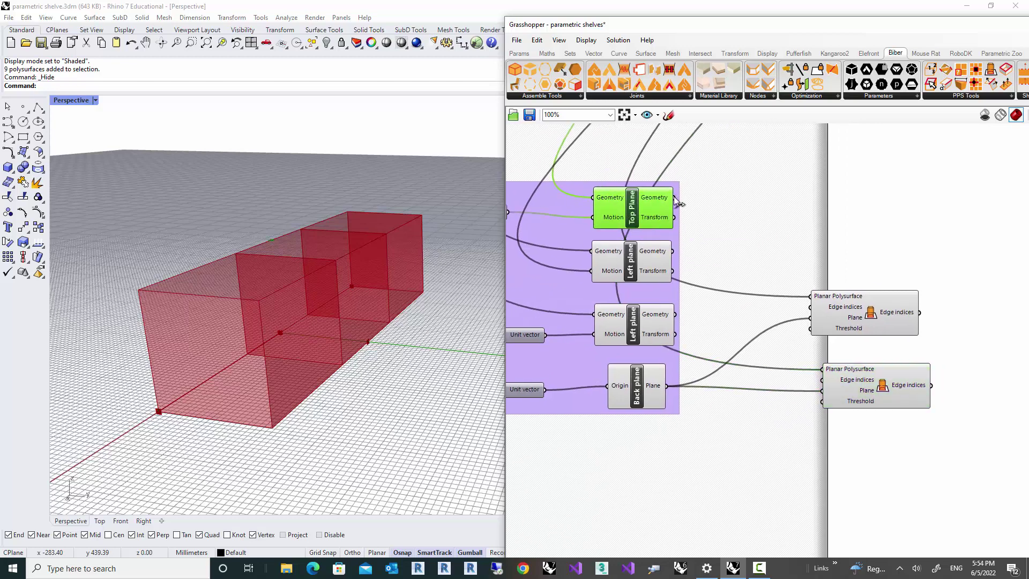
{"action": "left_click_drag", "start_coordinate": [674, 197], "coordinate": [822, 390]}
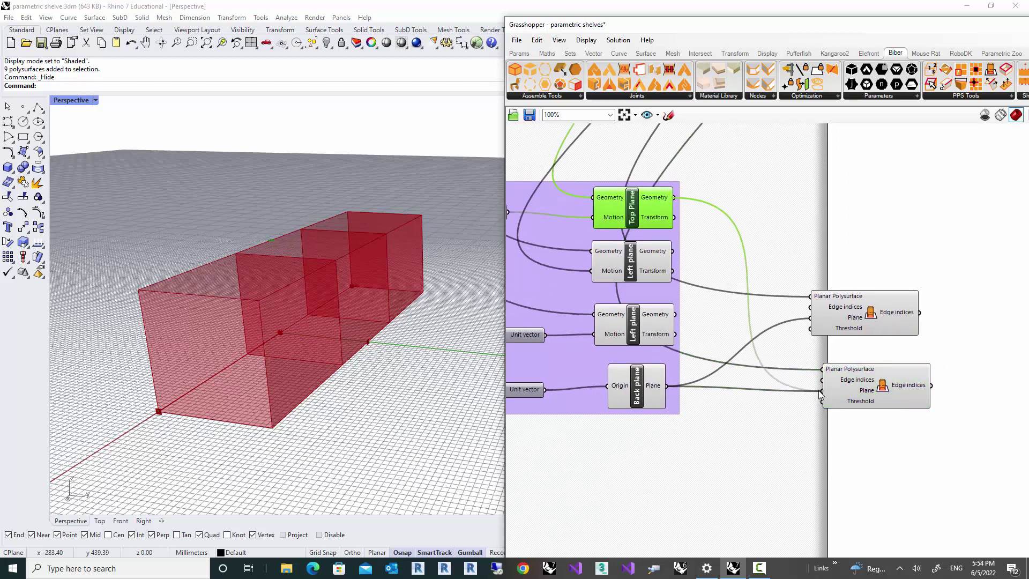
{"action": "mouse_move", "coordinate": [914, 393]}
{"action": "right_click_drag", "start_coordinate": [882, 351], "coordinate": [776, 349]}
{"action": "left_click", "coordinate": [776, 360]}
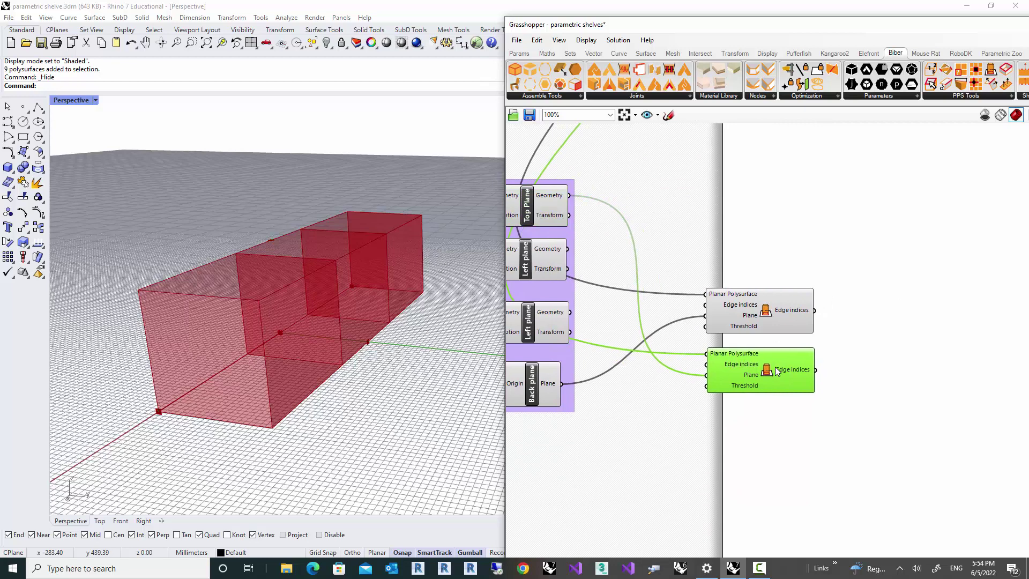
{"action": "mouse_move", "coordinate": [778, 370]}
{"action": "left_click", "coordinate": [570, 53]}
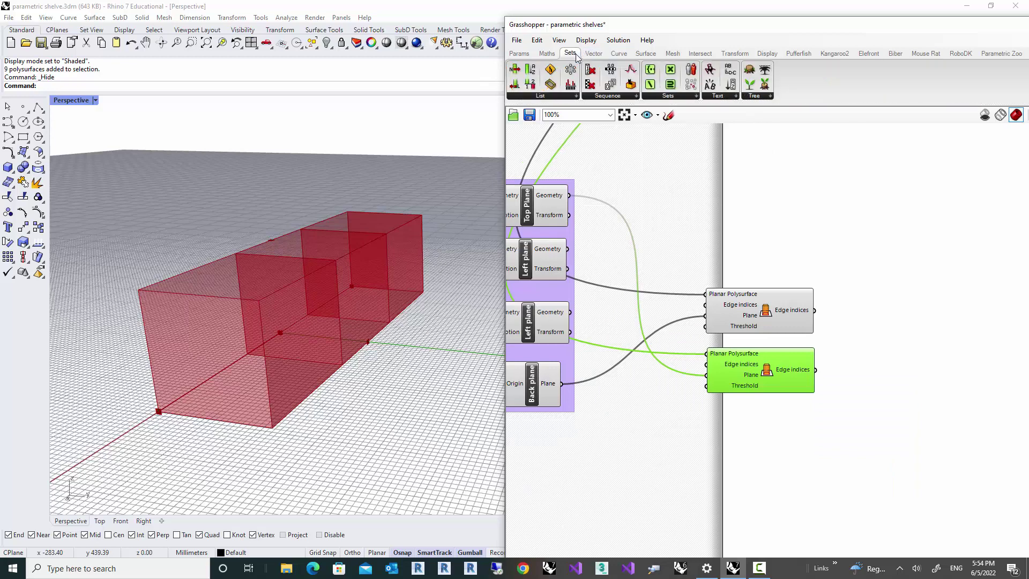
{"action": "left_click", "coordinate": [668, 96]}
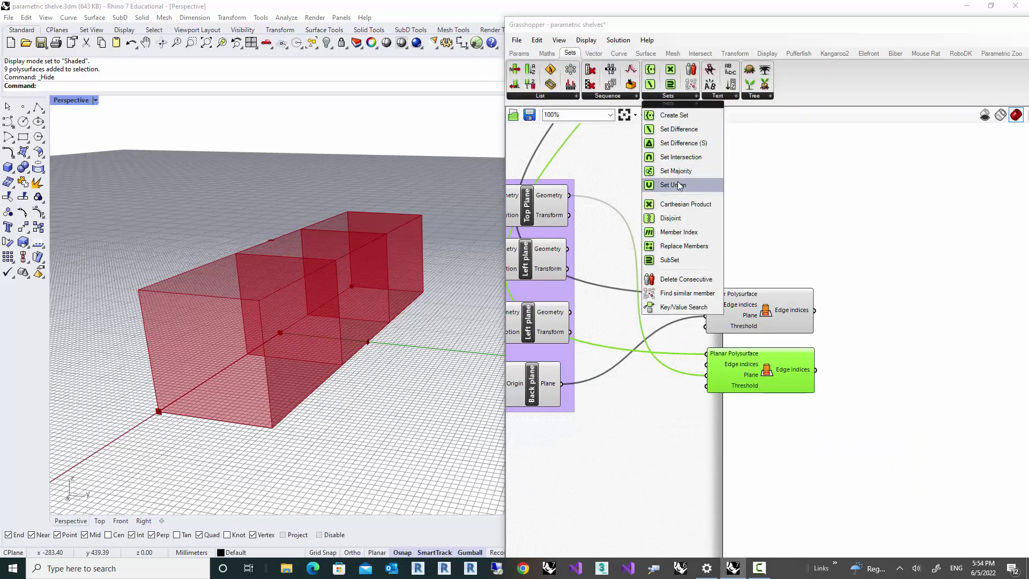
{"action": "left_click_drag", "start_coordinate": [680, 156], "coordinate": [884, 317]}
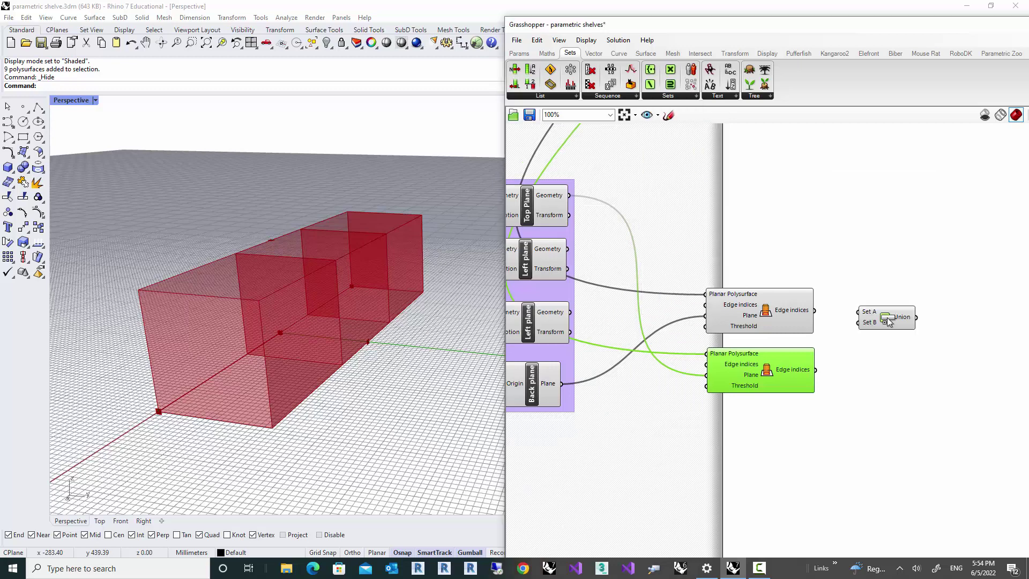
{"action": "scroll", "coordinate": [836, 328], "scroll_direction": "up", "scroll_amount": 3}
{"action": "left_click_drag", "start_coordinate": [714, 290], "coordinate": [788, 291]}
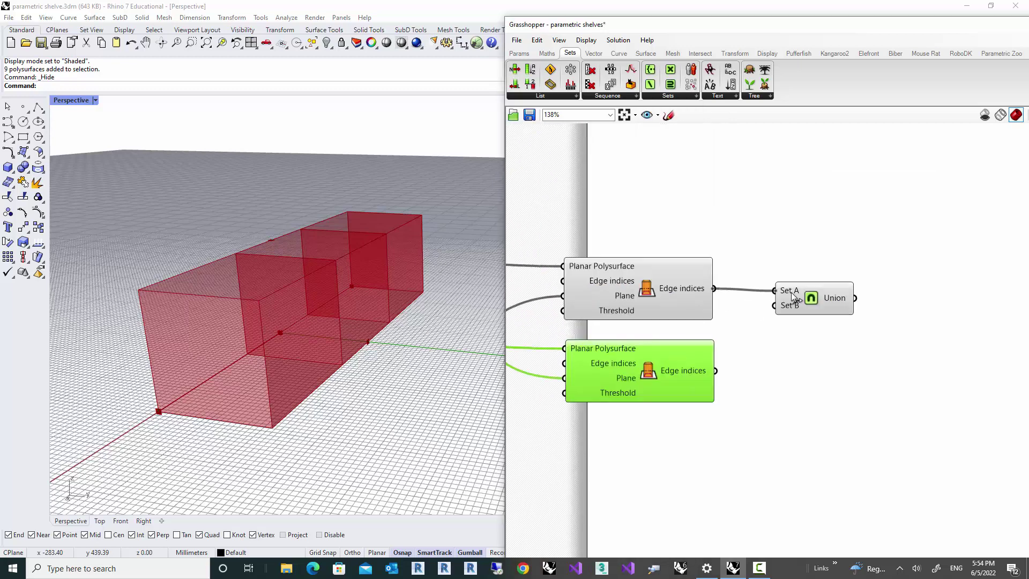
{"action": "left_click", "coordinate": [822, 300]}
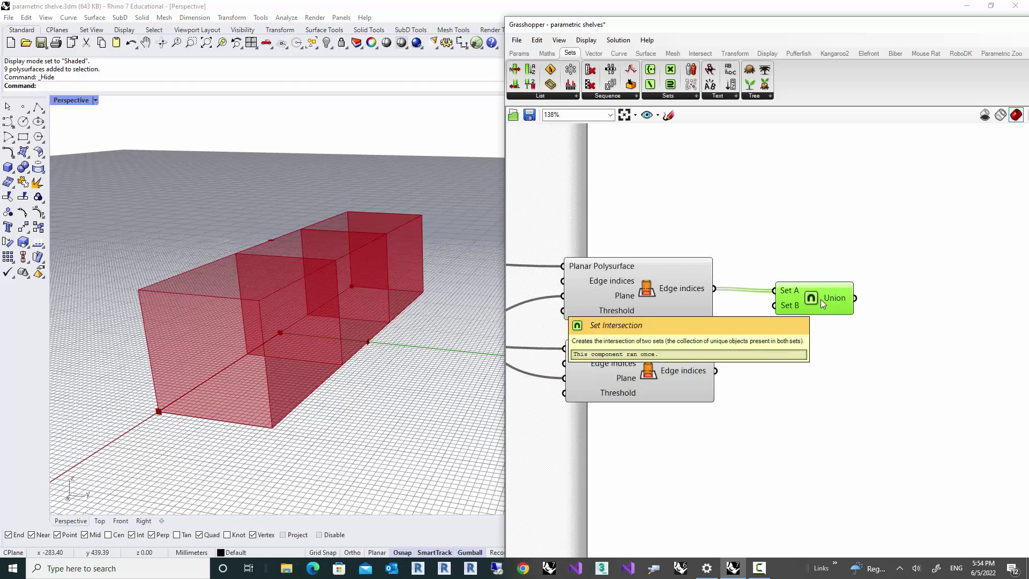
{"action": "key", "text": "Delete"}
- Add a Set Intersection component and connect the back and top plane filters' Edge indices to Set A and Set B
{"action": "left_click", "coordinate": [659, 97]}
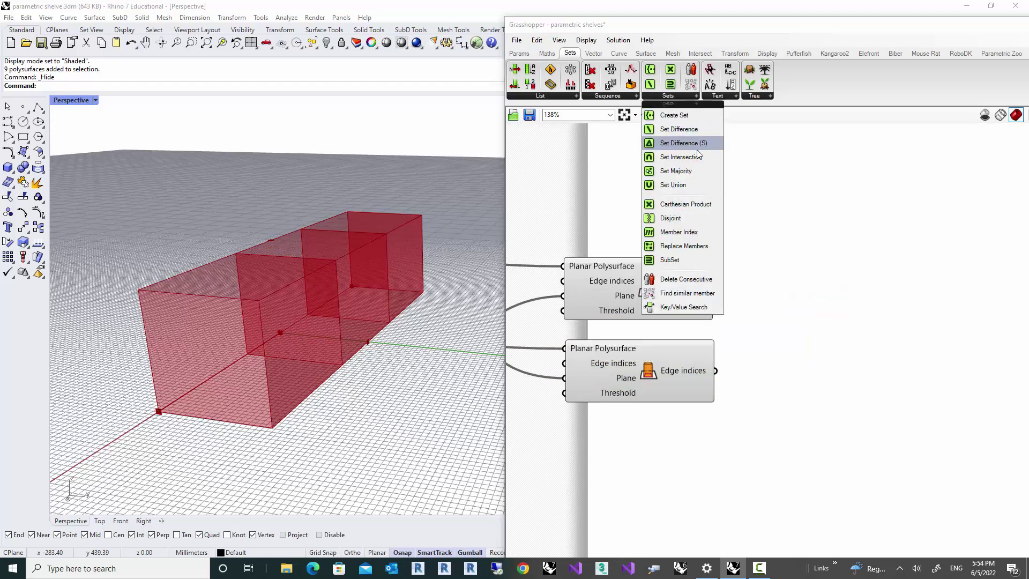
{"action": "left_click", "coordinate": [679, 156]}
{"action": "left_click", "coordinate": [825, 316]}
{"action": "scroll", "coordinate": [676, 274], "scroll_direction": "up", "scroll_amount": 3}
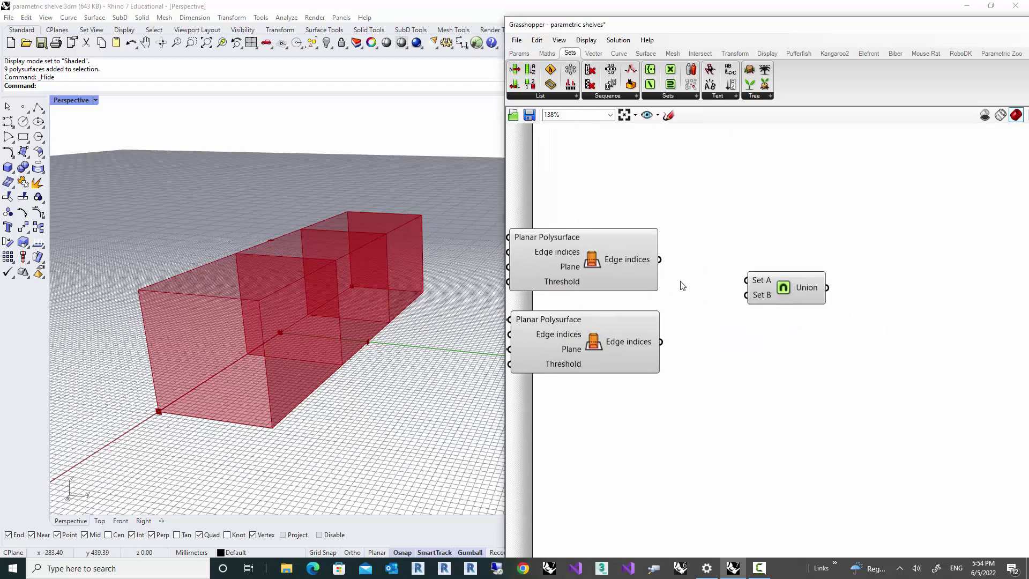
{"action": "left_click_drag", "start_coordinate": [651, 251], "coordinate": [770, 279]}
{"action": "left_click_drag", "start_coordinate": [652, 365], "coordinate": [775, 306]}
{"action": "mouse_move", "coordinate": [850, 295]}
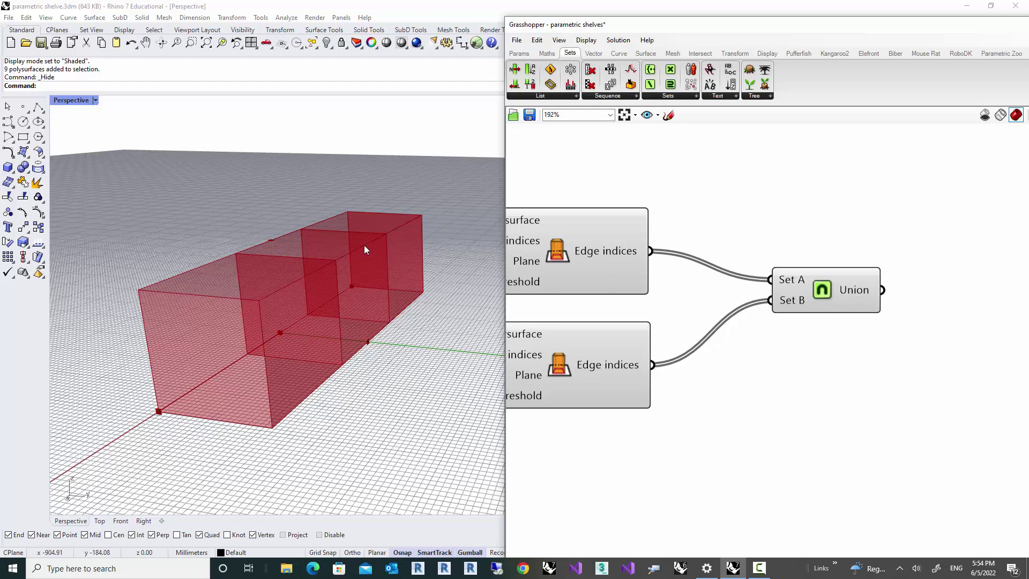
- Move the two plane edge filters and the Set Intersection component up below the existing edge filter, beside the joint components
{"action": "scroll", "coordinate": [753, 324], "scroll_direction": "down", "scroll_amount": 8}
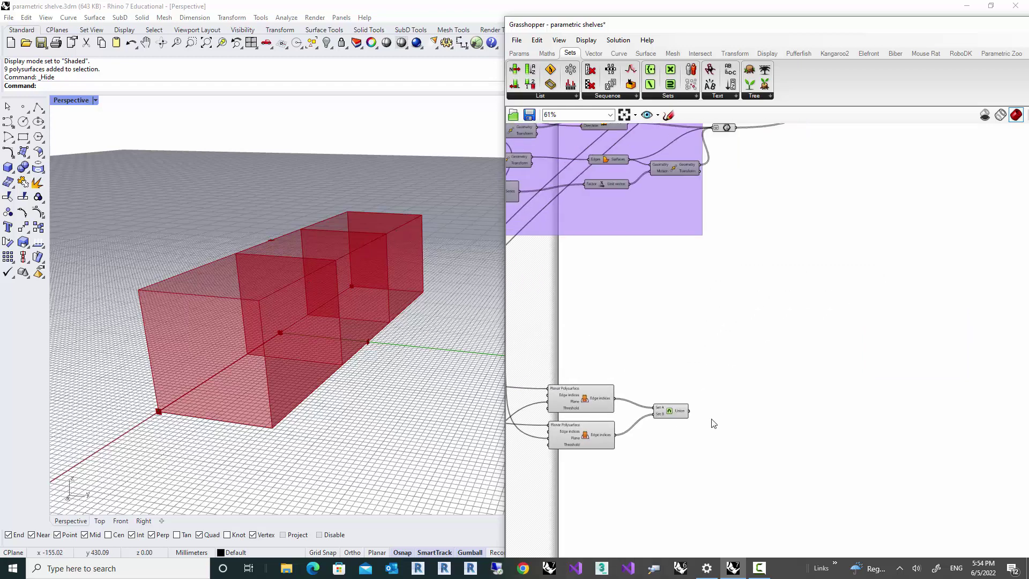
{"action": "left_click_drag", "start_coordinate": [645, 408], "coordinate": [819, 141]}
{"action": "right_click_drag", "start_coordinate": [798, 241], "coordinate": [695, 437]}
{"action": "left_click_drag", "start_coordinate": [718, 344], "coordinate": [651, 320]}
{"action": "left_click", "coordinate": [699, 332]}
{"action": "scroll", "coordinate": [699, 330], "scroll_direction": "up", "scroll_amount": 3}
{"action": "right_click_drag", "start_coordinate": [699, 329], "coordinate": [675, 375]}
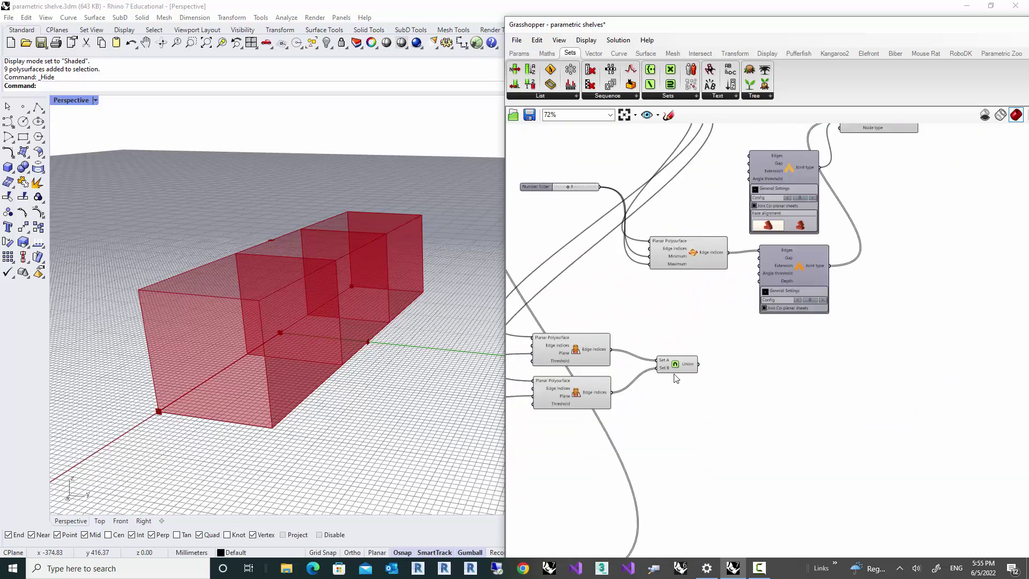
{"action": "scroll", "coordinate": [662, 393], "scroll_direction": "up", "scroll_amount": 1}
{"action": "scroll", "coordinate": [662, 392], "scroll_direction": "down", "scroll_amount": 2}
{"action": "scroll", "coordinate": [704, 379], "scroll_direction": "up", "scroll_amount": 2}
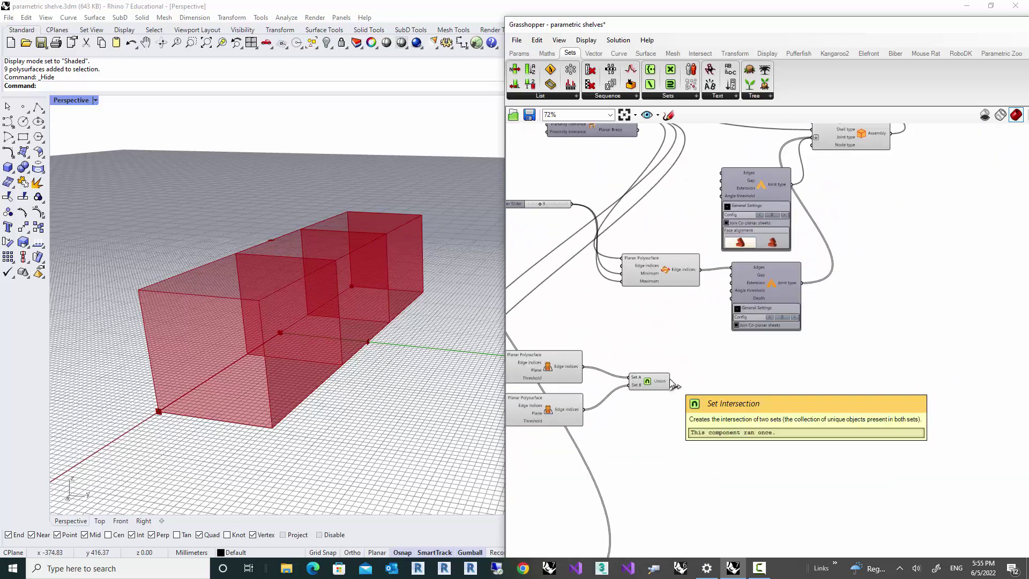
- Turn on the preview of the two Custom Preview components that display the solid shelf panels and their wireframe
{"action": "right_click_drag", "start_coordinate": [260, 294], "coordinate": [270, 290]}
{"action": "scroll", "coordinate": [755, 329], "scroll_direction": "down", "scroll_amount": 5}
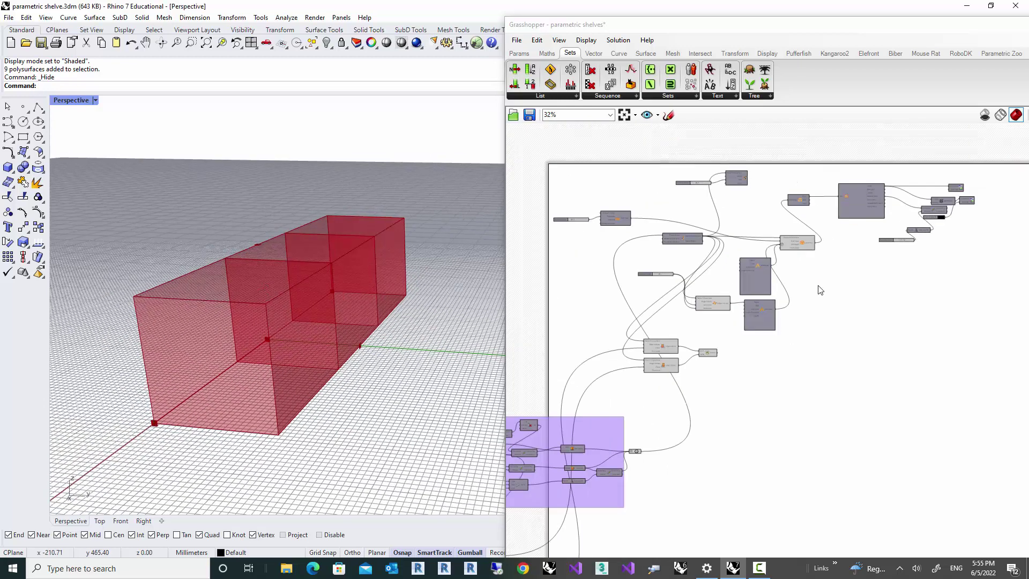
{"action": "right_click_drag", "start_coordinate": [826, 285], "coordinate": [702, 379]}
{"action": "scroll", "coordinate": [863, 296], "scroll_direction": "up", "scroll_amount": 5}
{"action": "left_click_drag", "start_coordinate": [848, 313], "coordinate": [793, 244]}
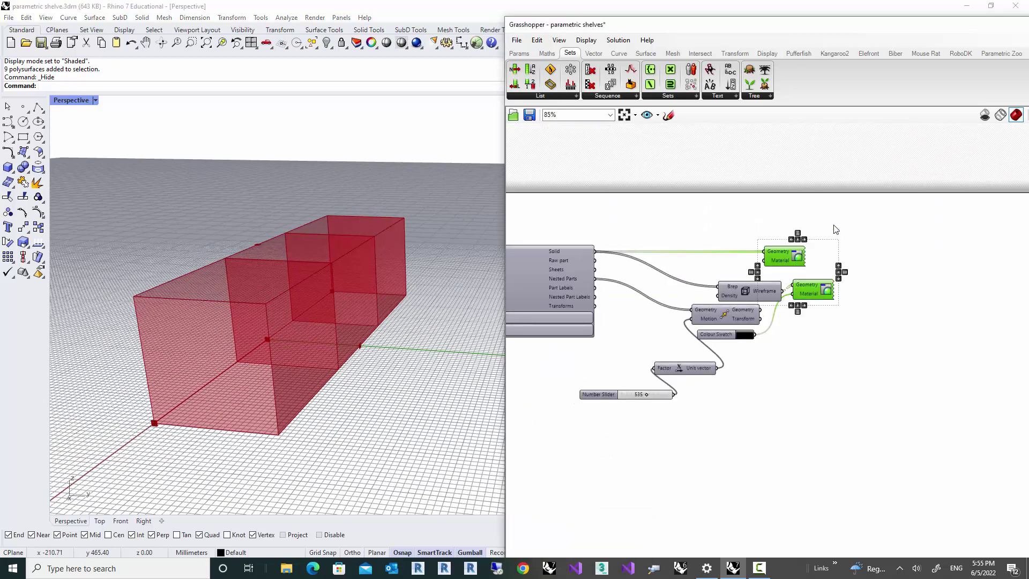
{"action": "right_click", "coordinate": [834, 224]}
{"action": "left_click", "coordinate": [861, 232]}
{"action": "left_click", "coordinate": [817, 372]}
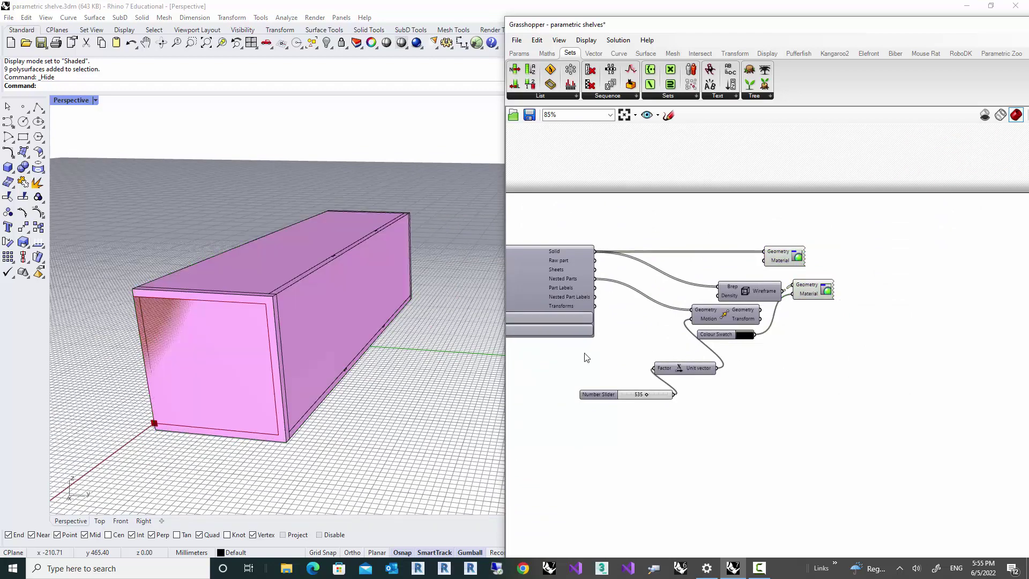
{"action": "right_click_drag", "start_coordinate": [434, 282], "coordinate": [409, 302]}
{"action": "scroll", "coordinate": [318, 266], "scroll_direction": "up", "scroll_amount": 4}
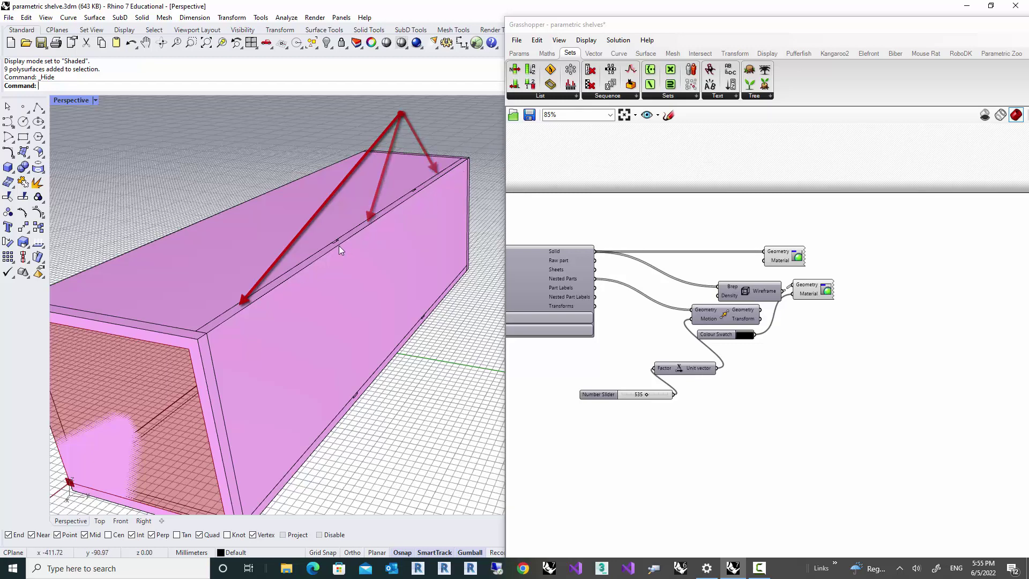
- Duplicate the joint component with the face alignment setting below the other joints and set the copy's Config to 1
{"action": "right_click_drag", "start_coordinate": [534, 469], "coordinate": [661, 324]}
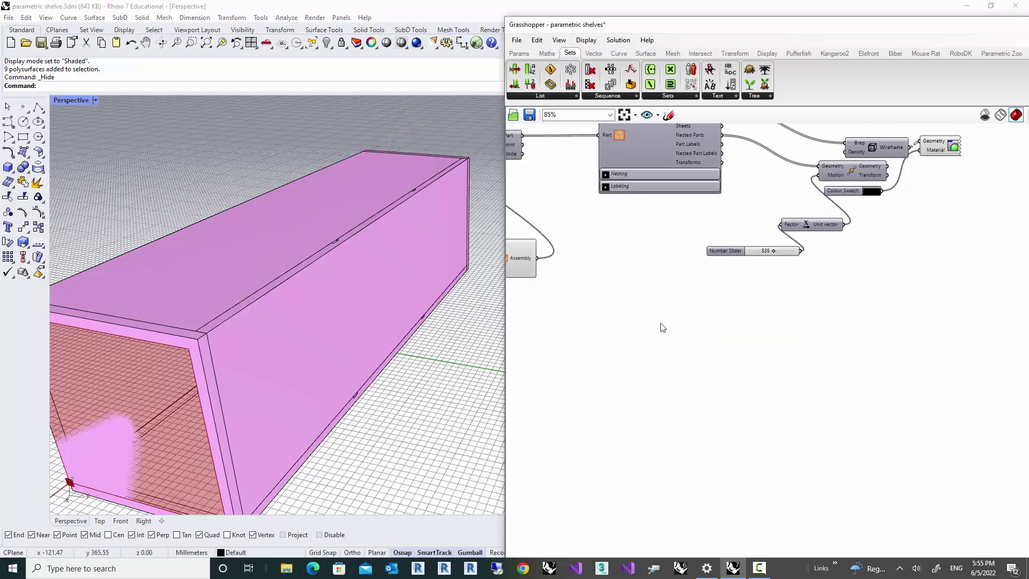
{"action": "scroll", "coordinate": [660, 325], "scroll_direction": "down", "scroll_amount": 3}
{"action": "right_click_drag", "start_coordinate": [587, 381], "coordinate": [808, 316]}
{"action": "scroll", "coordinate": [746, 303], "scroll_direction": "up", "scroll_amount": 3}
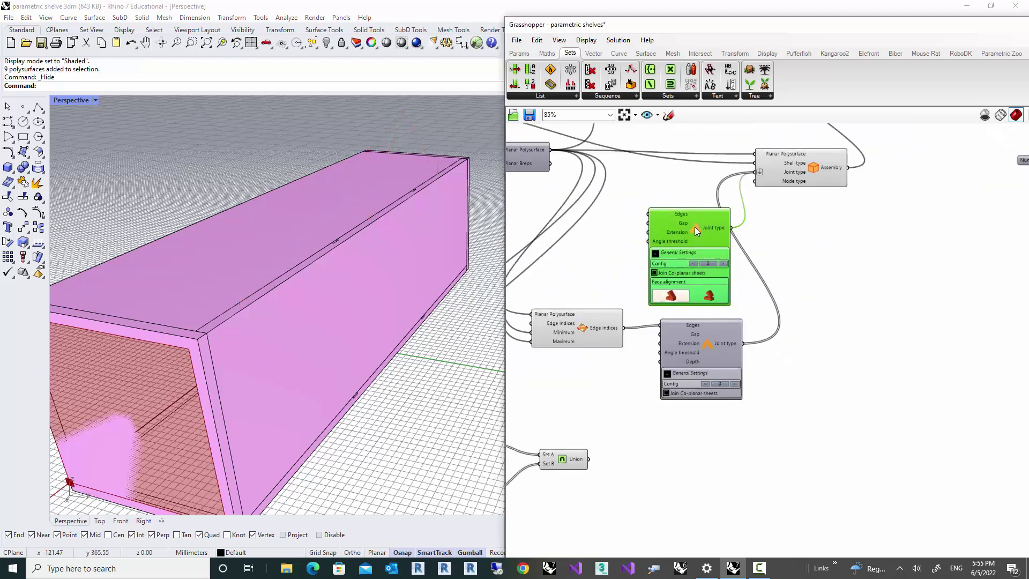
{"action": "left_click_drag", "start_coordinate": [695, 228], "coordinate": [705, 425], "text": "alt"}
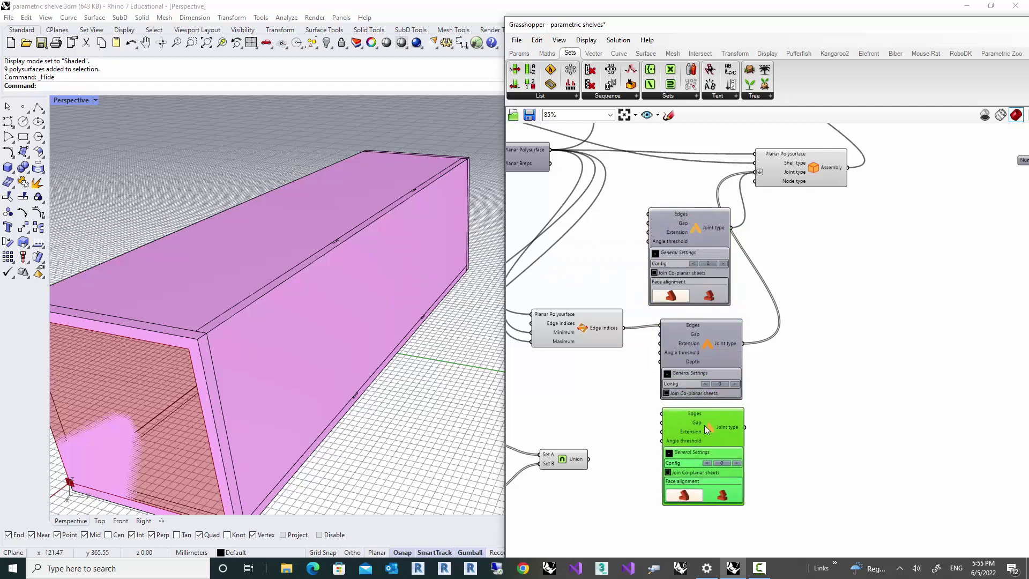
{"action": "scroll", "coordinate": [704, 426], "scroll_direction": "up", "scroll_amount": 5}
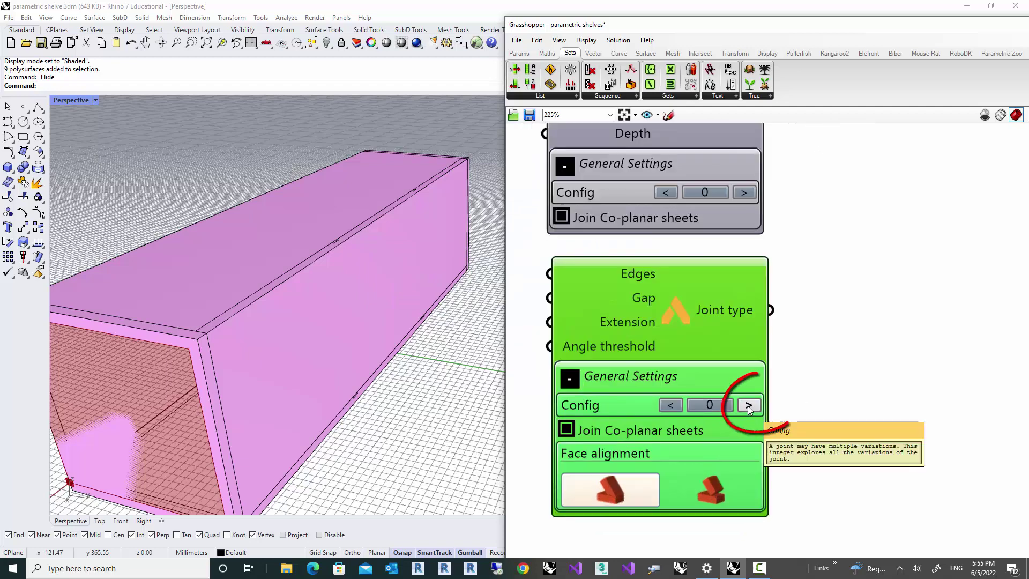
{"action": "left_click", "coordinate": [748, 406]}
{"action": "scroll", "coordinate": [811, 391], "scroll_direction": "down", "scroll_amount": 3}
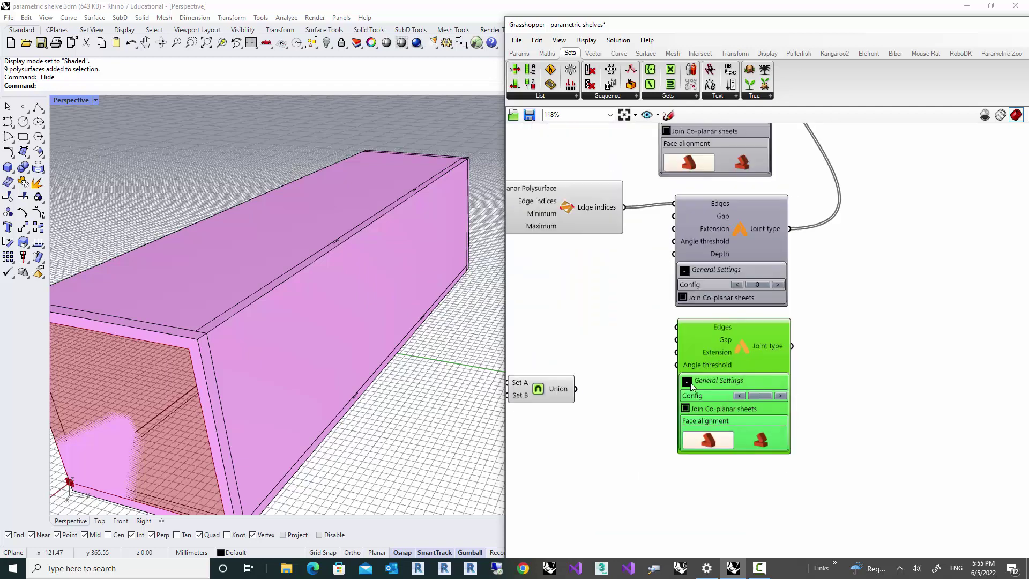
- Connect the Set Intersection result to the copied joint's Edges and add its Joint type to the Assembly's Joint type input
{"action": "right_click_drag", "start_coordinate": [622, 385], "coordinate": [677, 379]}
{"action": "left_click_drag", "start_coordinate": [635, 389], "coordinate": [748, 313]}
{"action": "scroll", "coordinate": [781, 414], "scroll_direction": "down", "scroll_amount": 2}
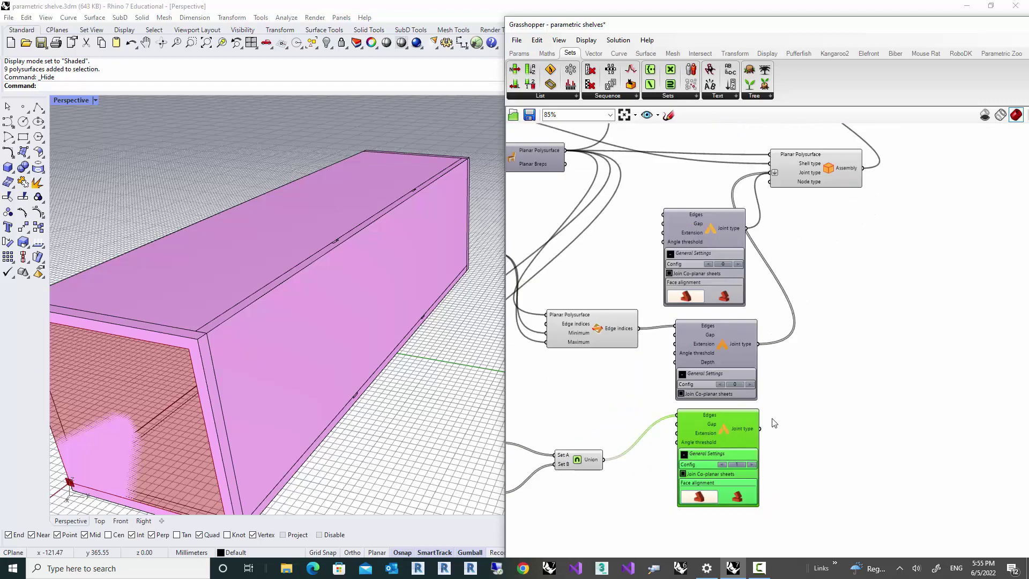
{"action": "left_click_drag", "start_coordinate": [759, 428], "coordinate": [771, 178]}
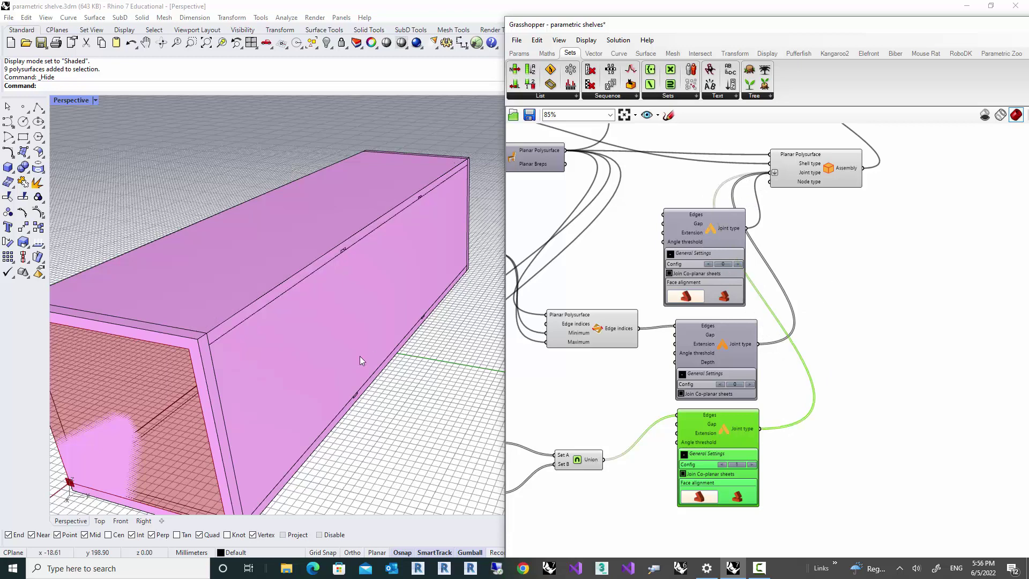
{"action": "right_click_drag", "start_coordinate": [360, 356], "coordinate": [325, 297]}
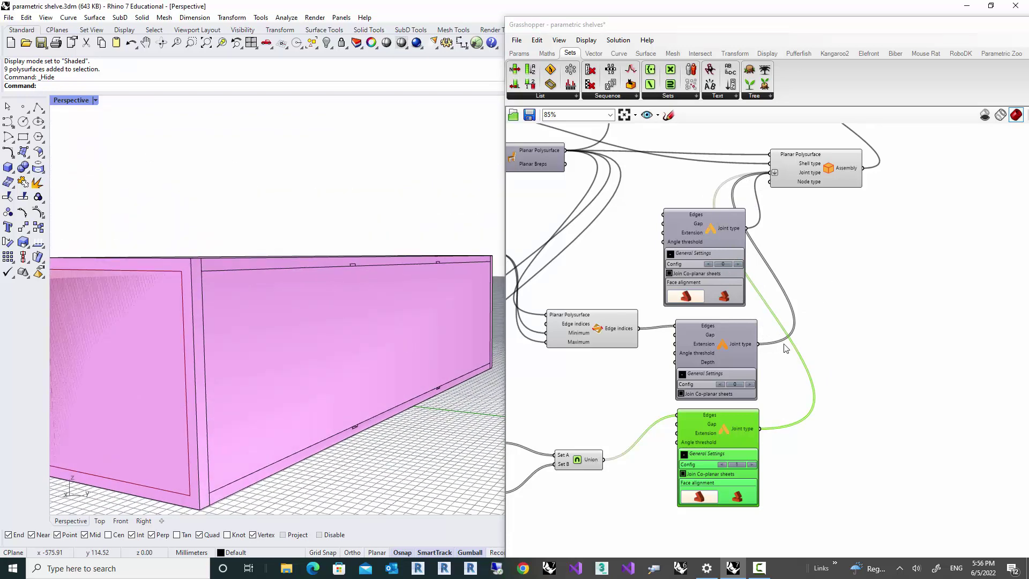
- Turn off the preview of the Brep parameter that collects the shelf's input surfaces
{"action": "scroll", "coordinate": [786, 349], "scroll_direction": "down", "scroll_amount": 4}
{"action": "right_click_drag", "start_coordinate": [762, 417], "coordinate": [826, 304]}
{"action": "scroll", "coordinate": [667, 399], "scroll_direction": "up", "scroll_amount": 5}
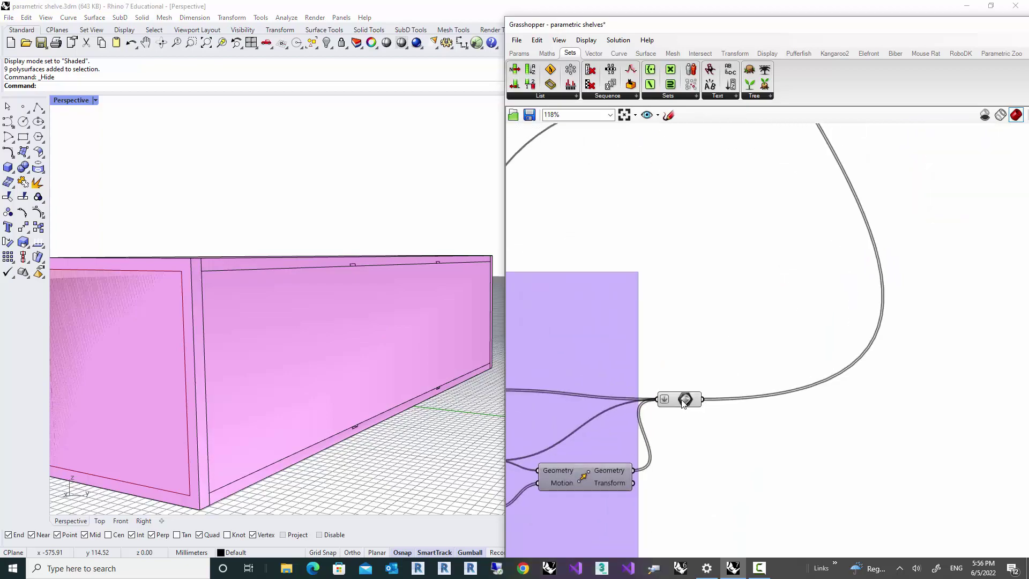
{"action": "right_click", "coordinate": [686, 399]}
{"action": "left_click", "coordinate": [713, 360]}
{"action": "scroll", "coordinate": [761, 325], "scroll_direction": "down", "scroll_amount": 2}
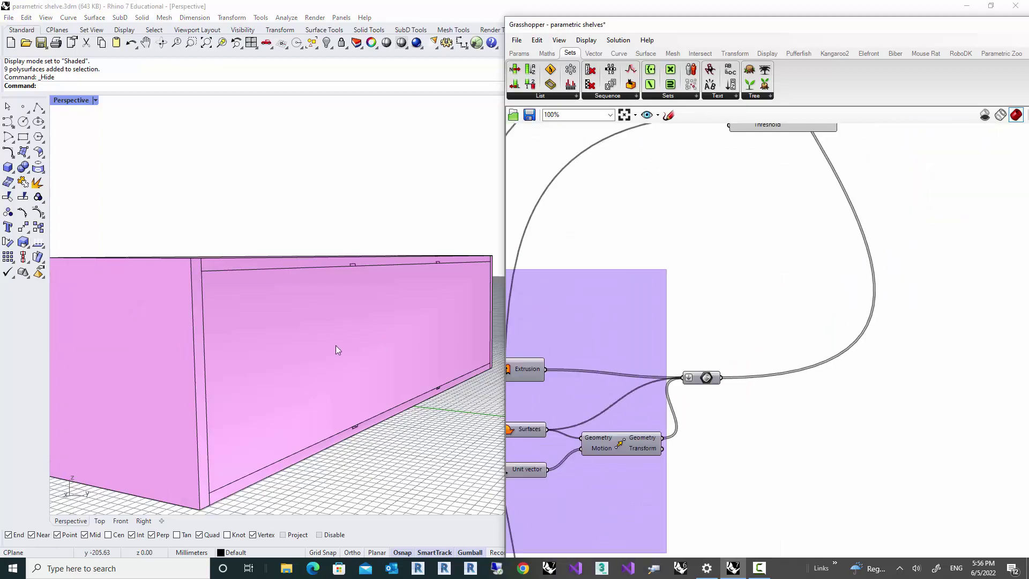
{"action": "right_click_drag", "start_coordinate": [336, 345], "coordinate": [294, 386]}
{"action": "scroll", "coordinate": [350, 386], "scroll_direction": "down", "scroll_amount": 4}
{"action": "scroll", "coordinate": [356, 387], "scroll_direction": "down", "scroll_amount": 3}
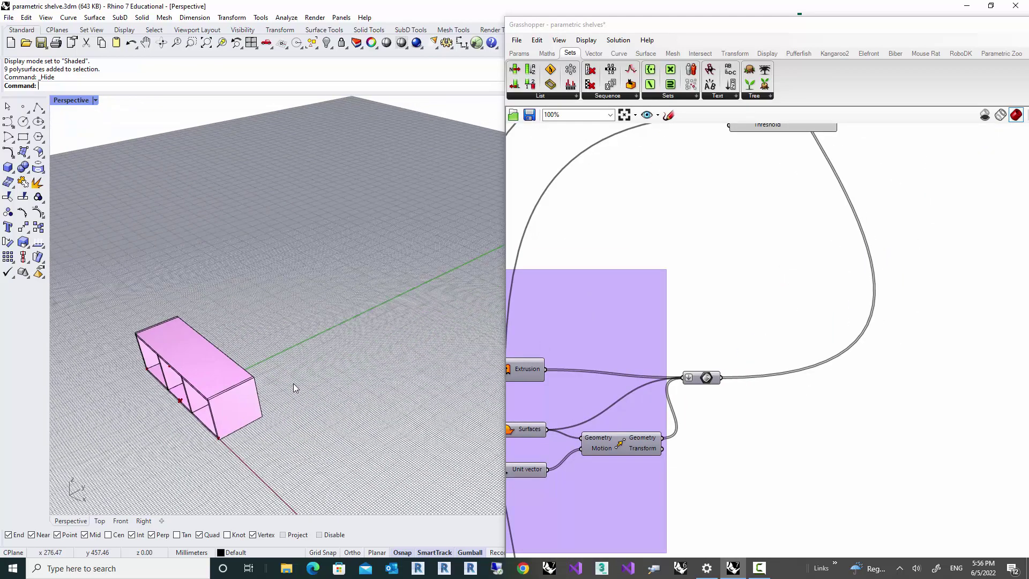
{"action": "scroll", "coordinate": [294, 386], "scroll_direction": "down", "scroll_amount": 4}
{"action": "scroll", "coordinate": [783, 271], "scroll_direction": "down", "scroll_amount": 4}
{"action": "right_click_drag", "start_coordinate": [868, 217], "coordinate": [783, 347]}
{"action": "right_click_drag", "start_coordinate": [906, 250], "coordinate": [723, 413]}
{"action": "right_click_drag", "start_coordinate": [986, 262], "coordinate": [846, 347]}
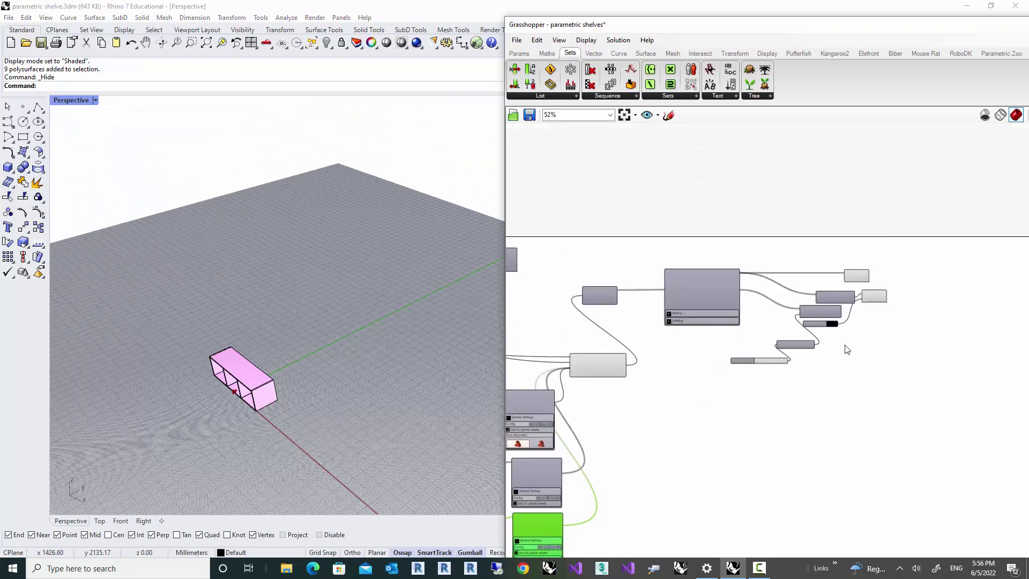
{"action": "left_click", "coordinate": [849, 344]}
{"action": "scroll", "coordinate": [859, 305], "scroll_direction": "up", "scroll_amount": 5}
{"action": "scroll", "coordinate": [813, 339], "scroll_direction": "down", "scroll_amount": 2}
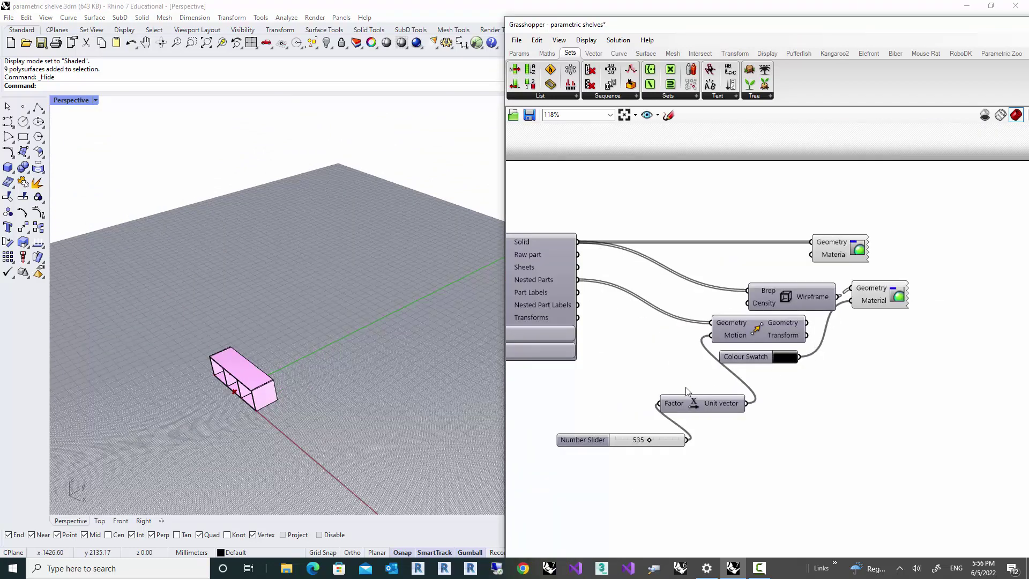
{"action": "right_click_drag", "start_coordinate": [626, 332], "coordinate": [709, 326]}
{"action": "right_click", "coordinate": [521, 275]}
{"action": "left_click", "coordinate": [548, 294]}
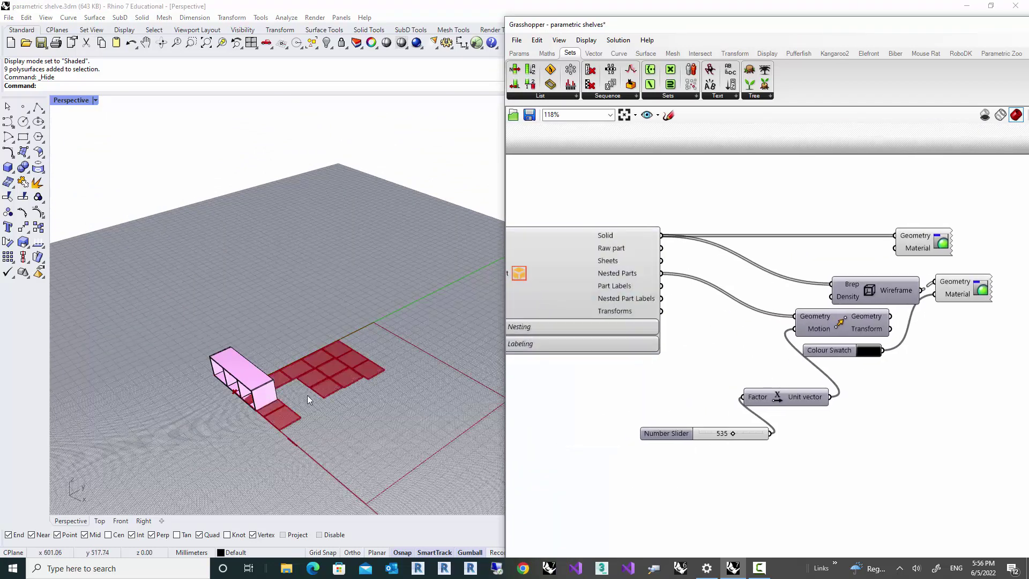
{"action": "right_click_drag", "start_coordinate": [308, 394], "coordinate": [329, 424]}
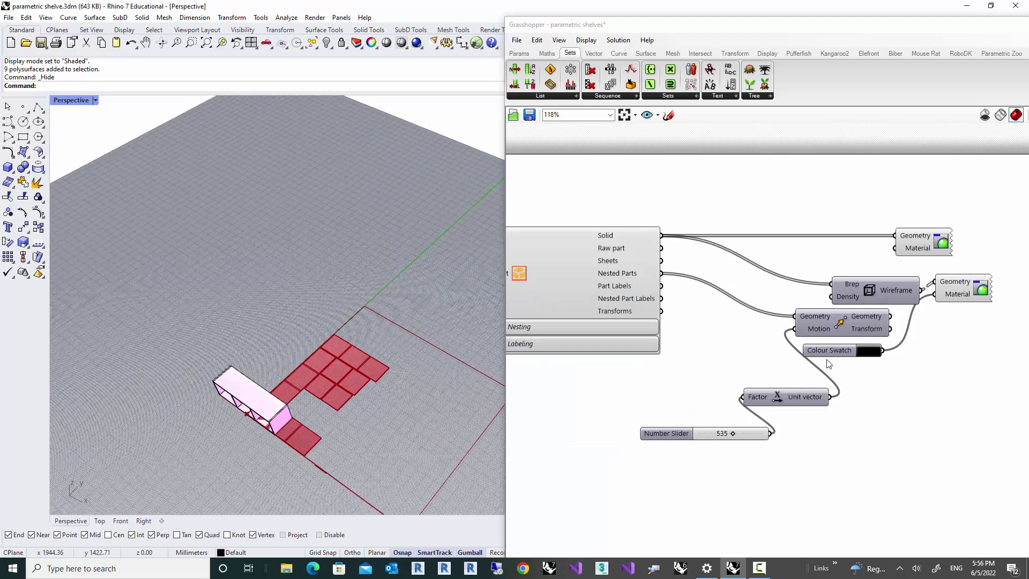
{"action": "right_click", "coordinate": [520, 275]}
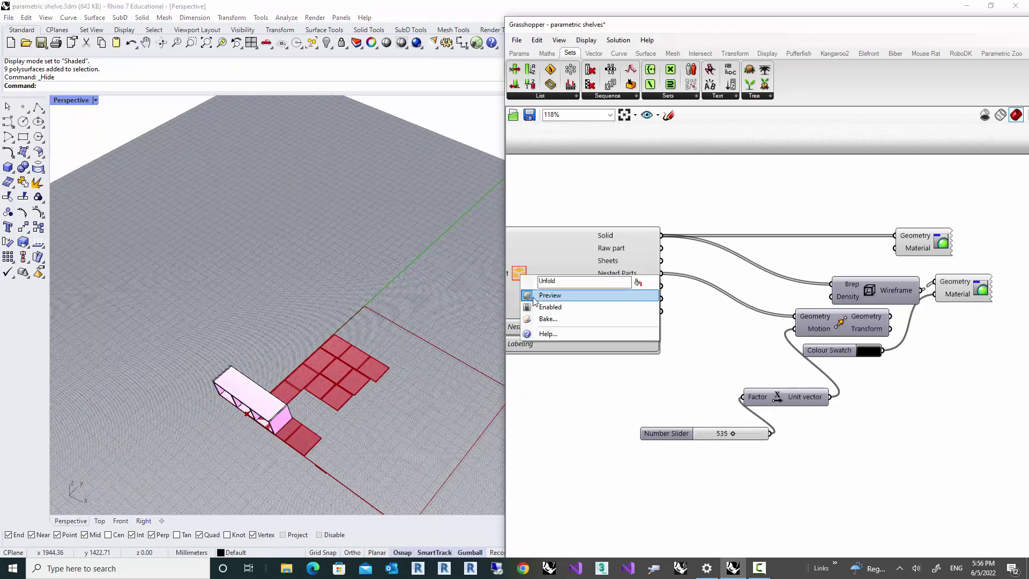
{"action": "left_click", "coordinate": [539, 295]}
- Turn on the preview of the Move component that offsets the nested parts and shift the Grasshopper window to widen the viewport
{"action": "right_click", "coordinate": [837, 322]}
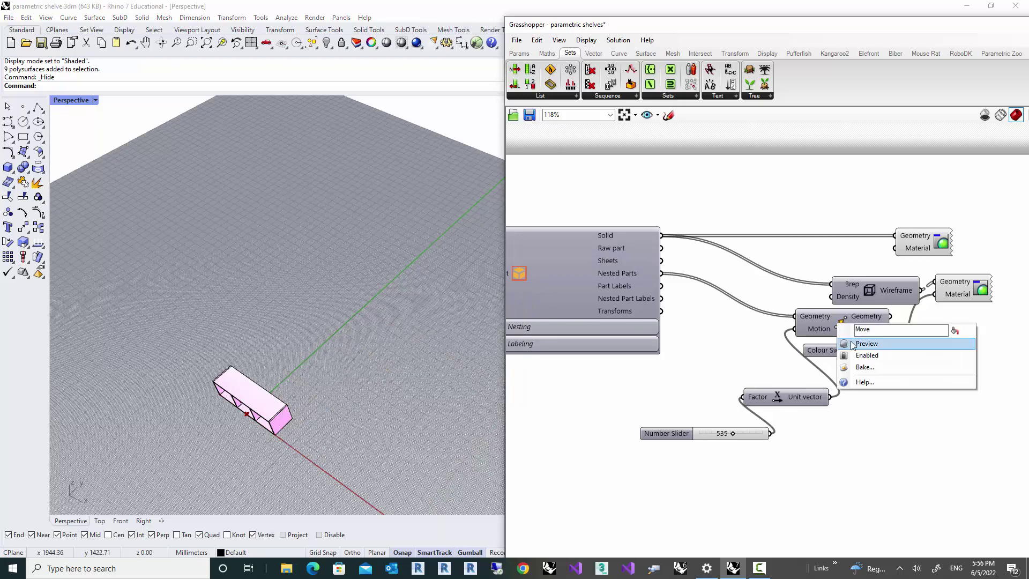
{"action": "left_click", "coordinate": [858, 343]}
{"action": "right_click_drag", "start_coordinate": [442, 366], "coordinate": [335, 357]}
{"action": "scroll", "coordinate": [352, 346], "scroll_direction": "up", "scroll_amount": 5}
{"action": "left_click_drag", "start_coordinate": [591, 24], "coordinate": [663, 23]}
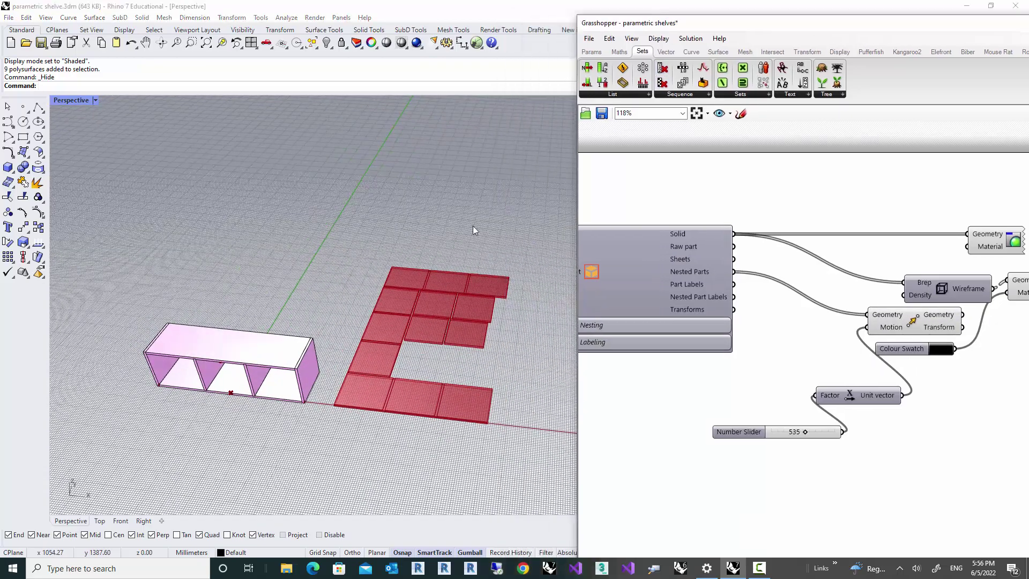
{"action": "right_click_drag", "start_coordinate": [474, 230], "coordinate": [413, 303]}
{"action": "scroll", "coordinate": [379, 332], "scroll_direction": "up", "scroll_amount": 2}
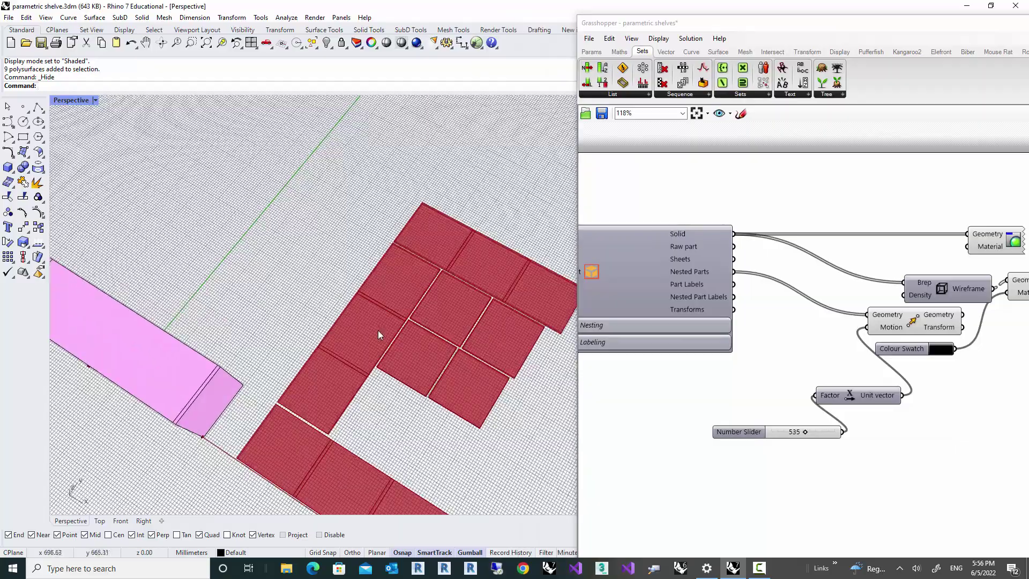
{"action": "right_click_drag", "start_coordinate": [379, 333], "coordinate": [369, 270]}
{"action": "right_click_drag", "start_coordinate": [362, 263], "coordinate": [364, 320]}
{"action": "scroll", "coordinate": [381, 326], "scroll_direction": "up", "scroll_amount": 5}
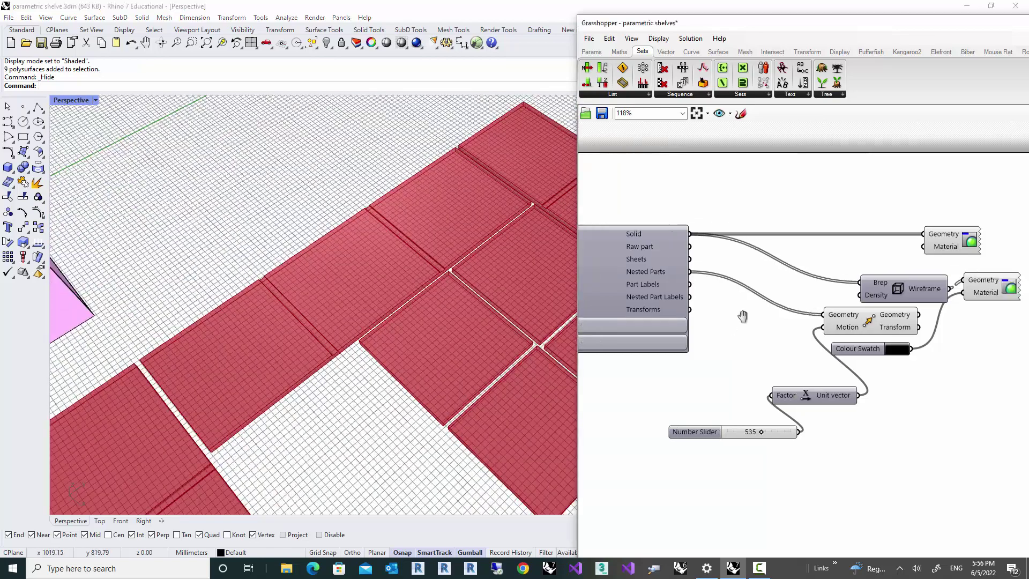
- Bake the moved geometry of the nested parts onto Layer 01 and close the Grasshopper window
{"action": "scroll", "coordinate": [739, 322], "scroll_direction": "up", "scroll_amount": 3}
{"action": "right_click", "coordinate": [749, 321]}
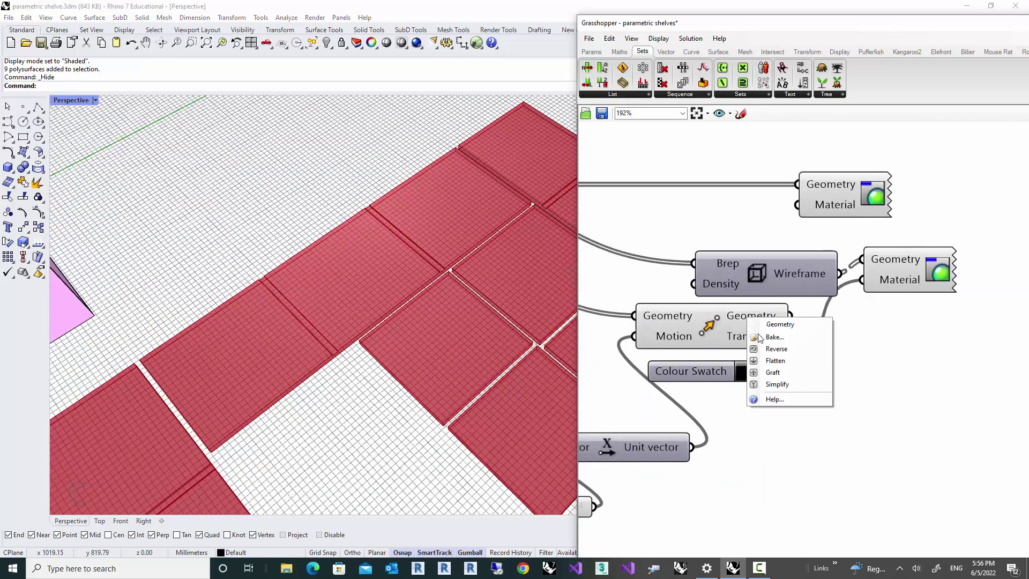
{"action": "left_click", "coordinate": [753, 339]}
{"action": "left_click", "coordinate": [754, 264]}
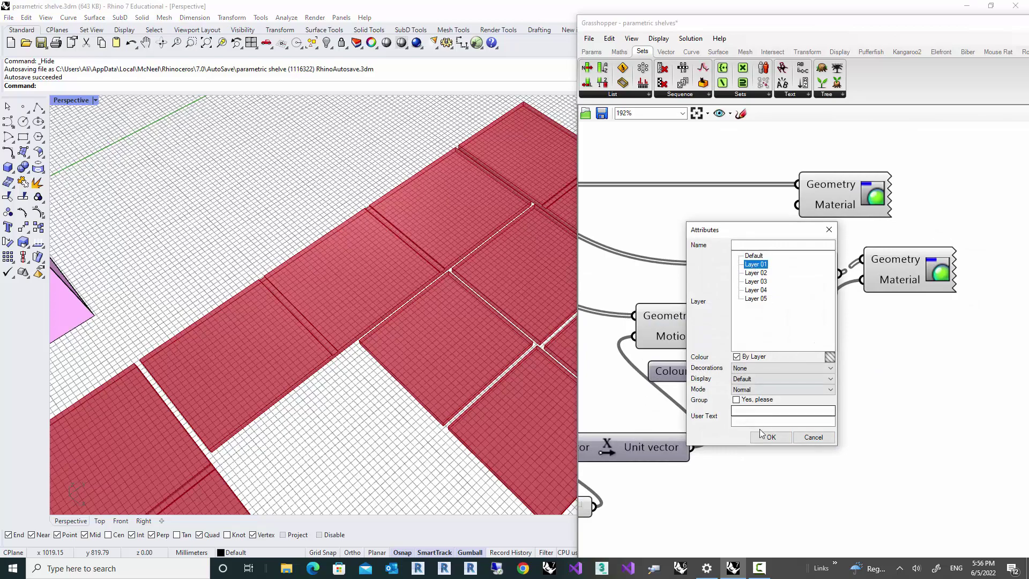
{"action": "left_click", "coordinate": [770, 437]}
{"action": "left_click_drag", "start_coordinate": [852, 25], "coordinate": [625, 113]}
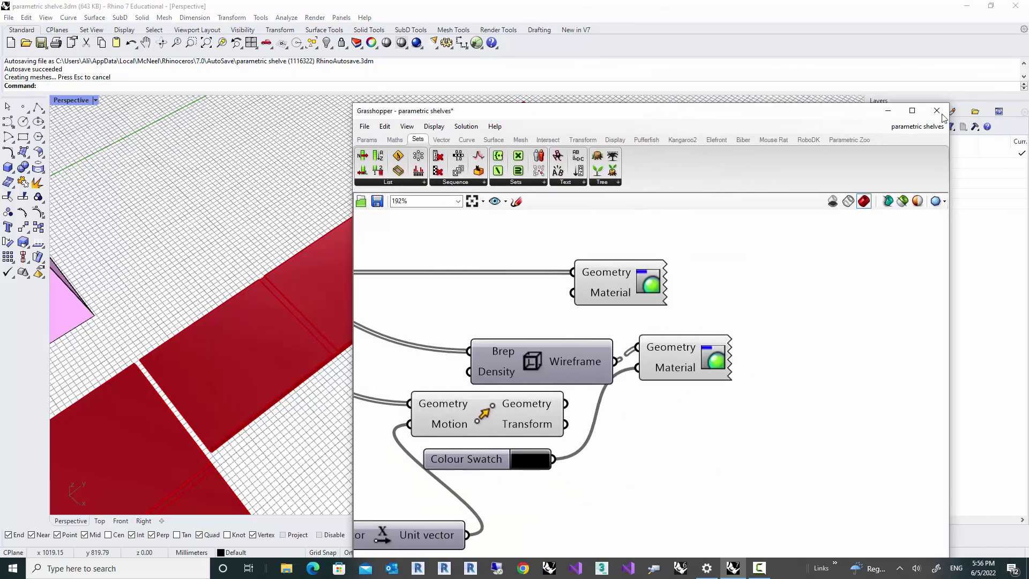
{"action": "left_click", "coordinate": [937, 111]}
- Select the baked three-panel strip joining the other groups and examine its front and back faces
{"action": "scroll", "coordinate": [559, 326], "scroll_direction": "down", "scroll_amount": 8}
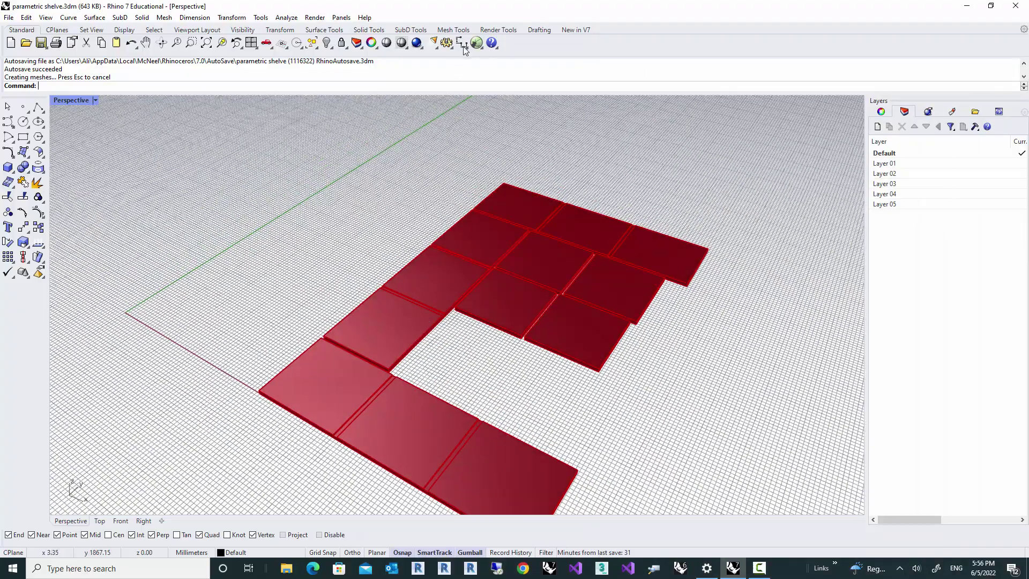
{"action": "left_click", "coordinate": [397, 312]}
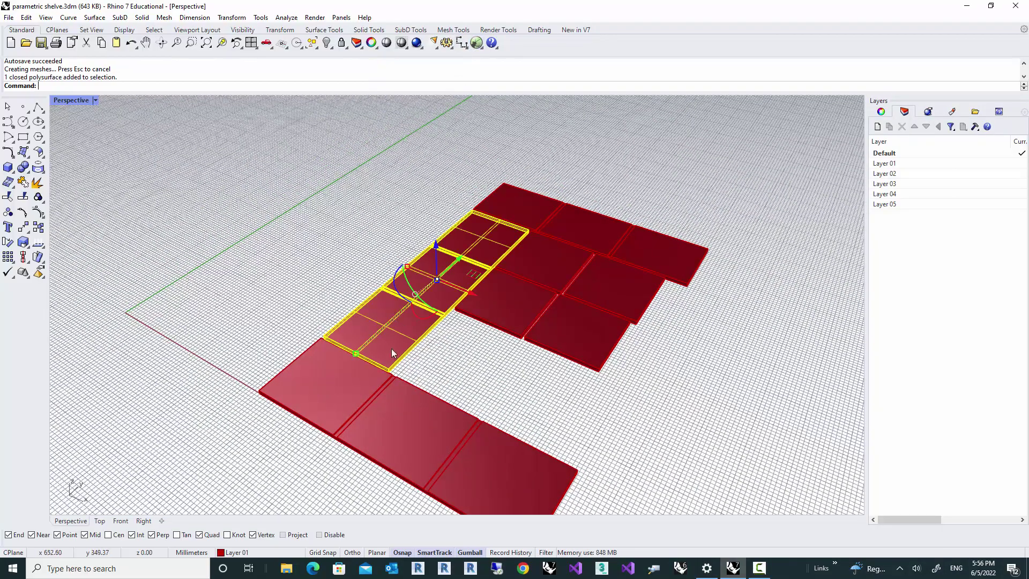
{"action": "right_click_drag", "start_coordinate": [395, 349], "coordinate": [531, 385]}
{"action": "left_click", "coordinate": [530, 385]}
{"action": "scroll", "coordinate": [543, 324], "scroll_direction": "up", "scroll_amount": 3}
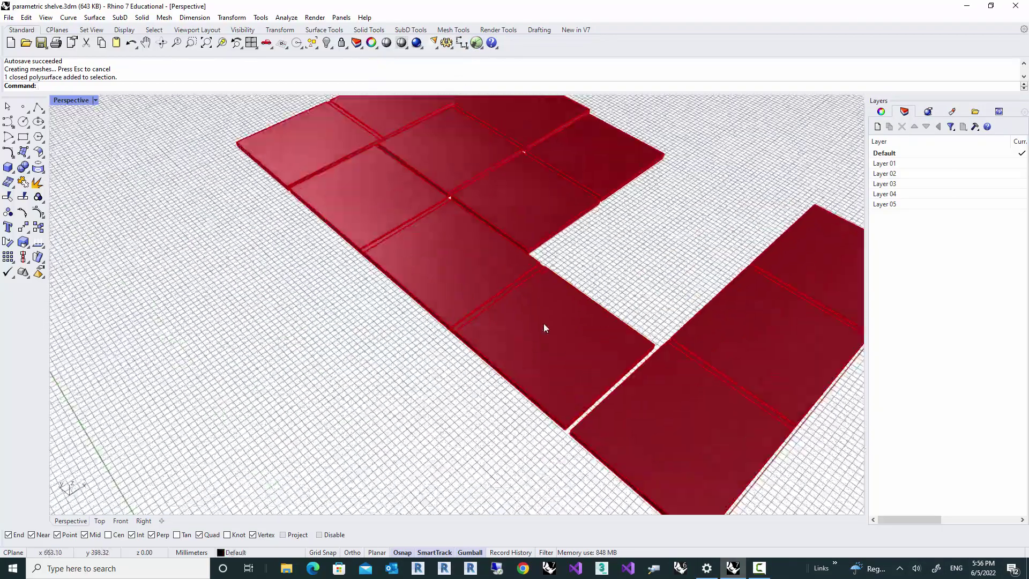
{"action": "left_click", "coordinate": [543, 323]}
{"action": "right_click_drag", "start_coordinate": [544, 323], "coordinate": [396, 339]}
{"action": "scroll", "coordinate": [397, 339], "scroll_direction": "down", "scroll_amount": 5}
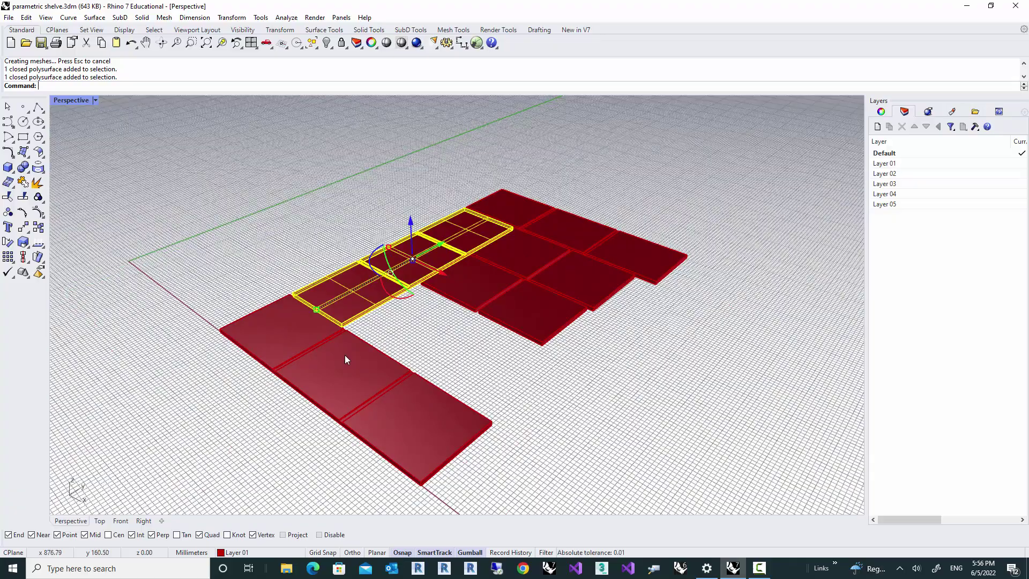
- Select the other baked strips and a single panel in turn to compare the flat parts, and clear the selection
{"action": "right_click_drag", "start_coordinate": [418, 363], "coordinate": [401, 304]}
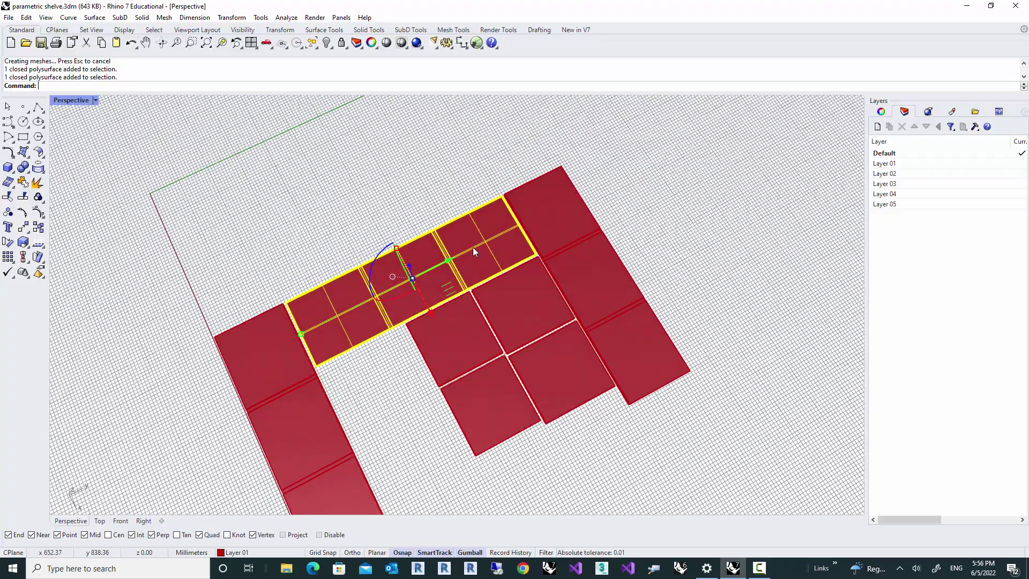
{"action": "left_click", "coordinate": [577, 259]}
{"action": "right_click_drag", "start_coordinate": [452, 372], "coordinate": [462, 339]}
{"action": "left_click", "coordinate": [298, 390]}
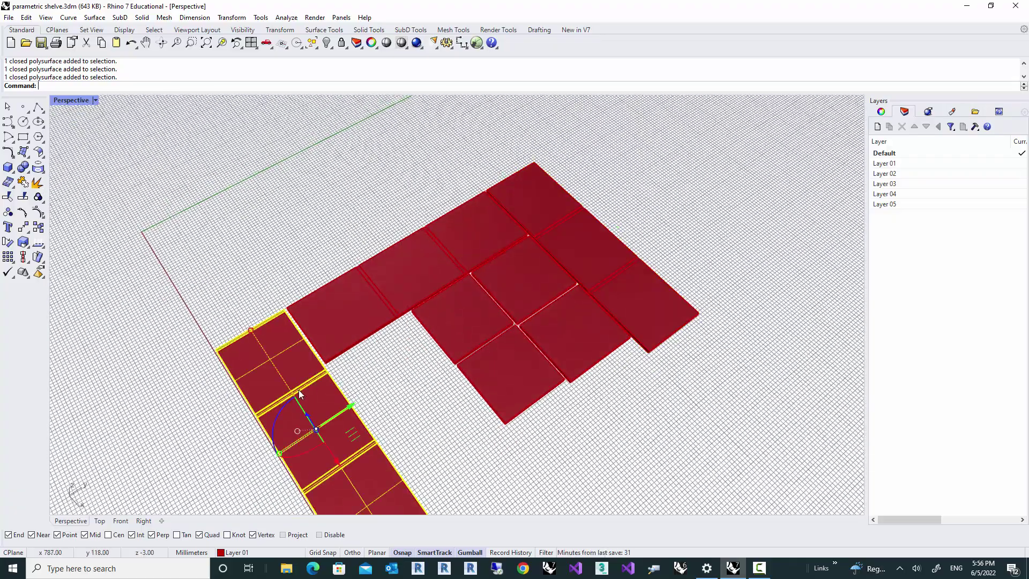
{"action": "right_click_drag", "start_coordinate": [408, 377], "coordinate": [472, 345]}
{"action": "left_click", "coordinate": [548, 284]}
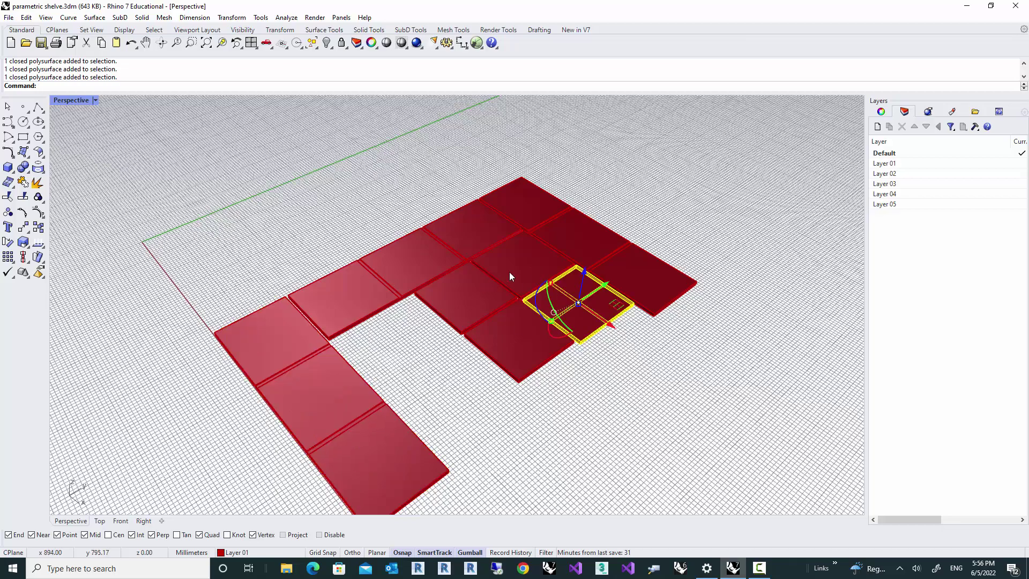
{"action": "right_click_drag", "start_coordinate": [460, 300], "coordinate": [510, 276]}
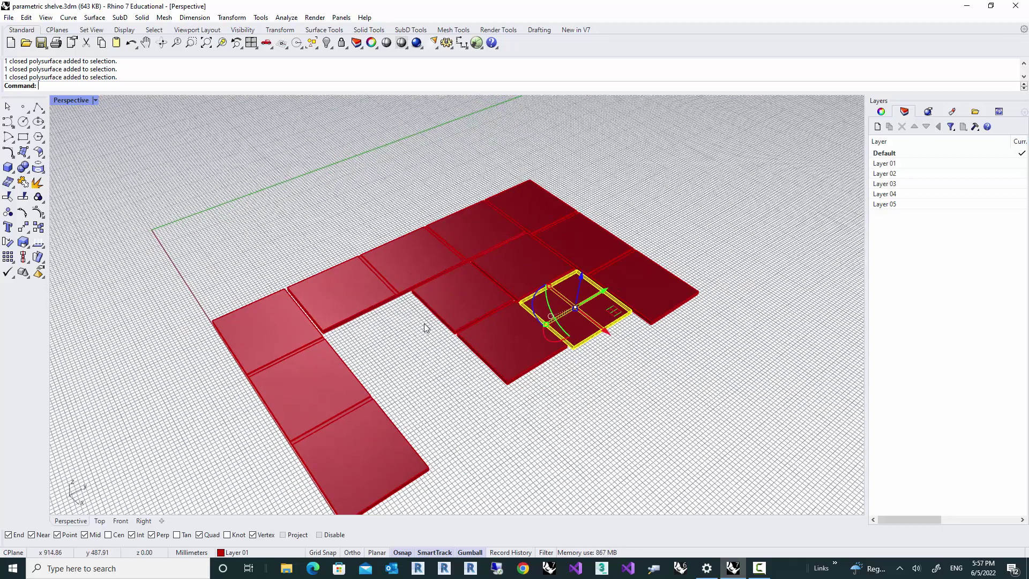
{"action": "scroll", "coordinate": [452, 389], "scroll_direction": "down", "scroll_amount": 5}
{"action": "right_click_drag", "start_coordinate": [468, 378], "coordinate": [493, 370]}
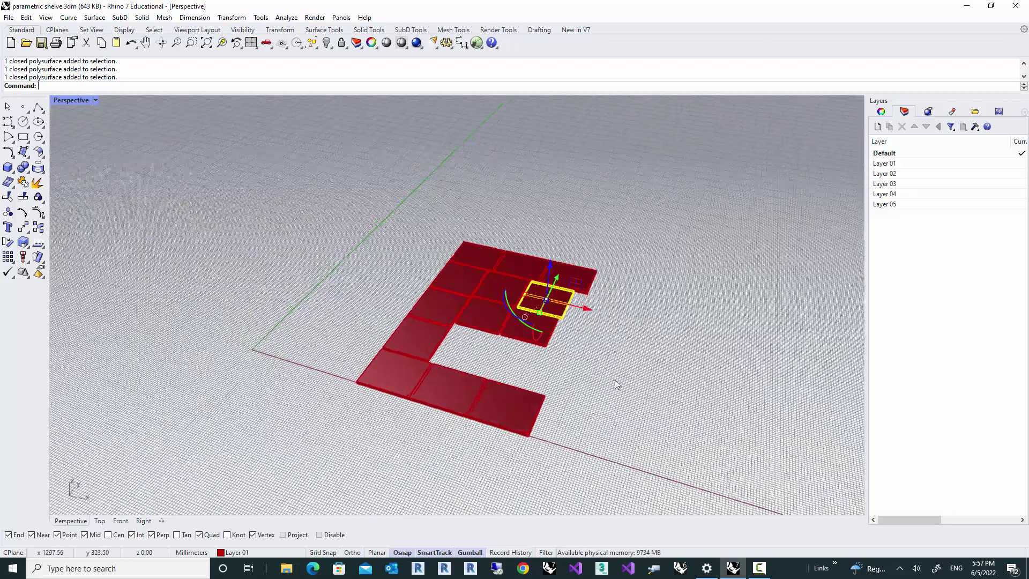
{"action": "key", "text": "Escape"}
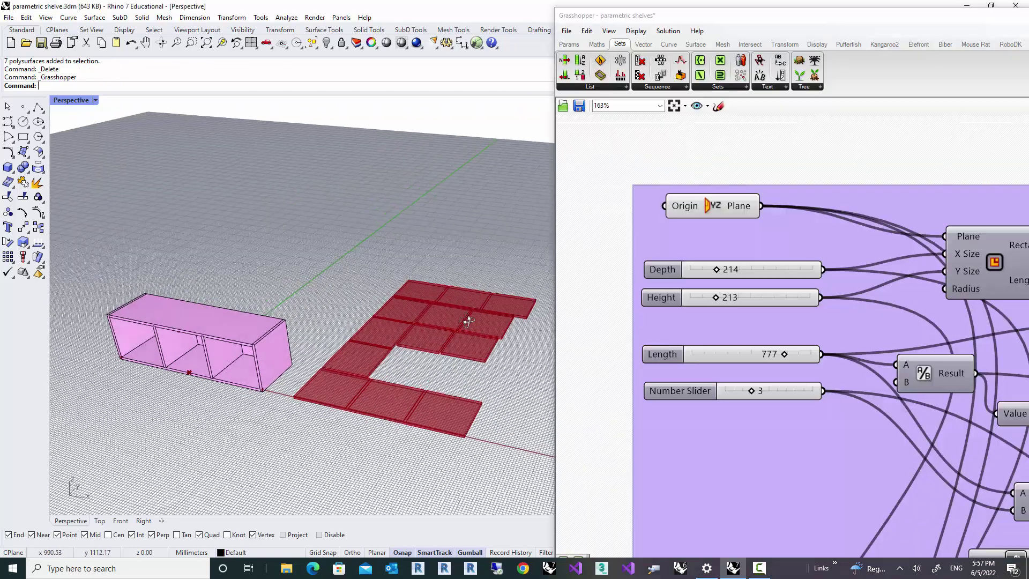
- Set the shelf's Height slider to 300 in Grasshopper
{"action": "right_click_drag", "start_coordinate": [468, 322], "coordinate": [473, 309]}
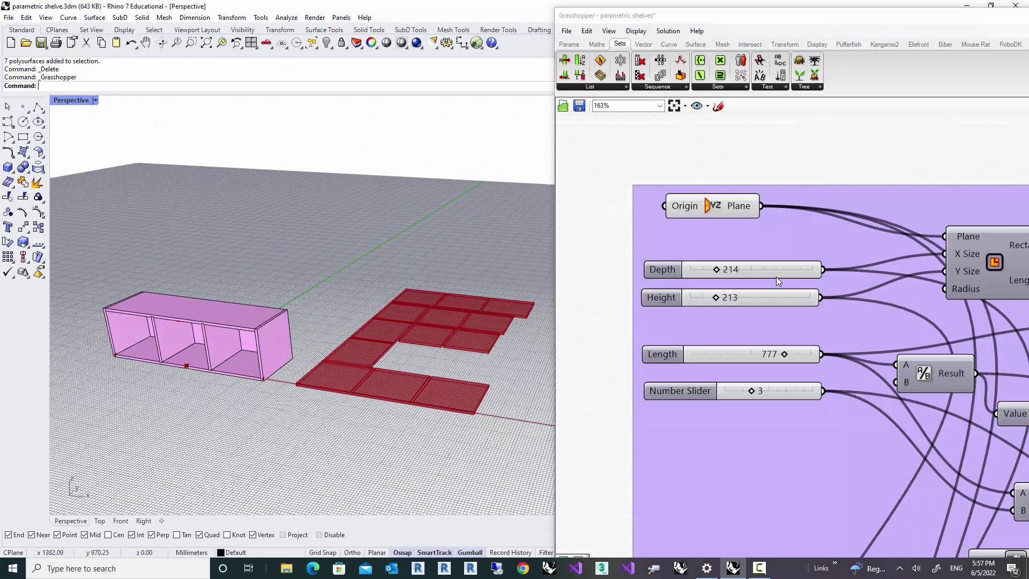
{"action": "right_click_drag", "start_coordinate": [768, 299], "coordinate": [765, 281]}
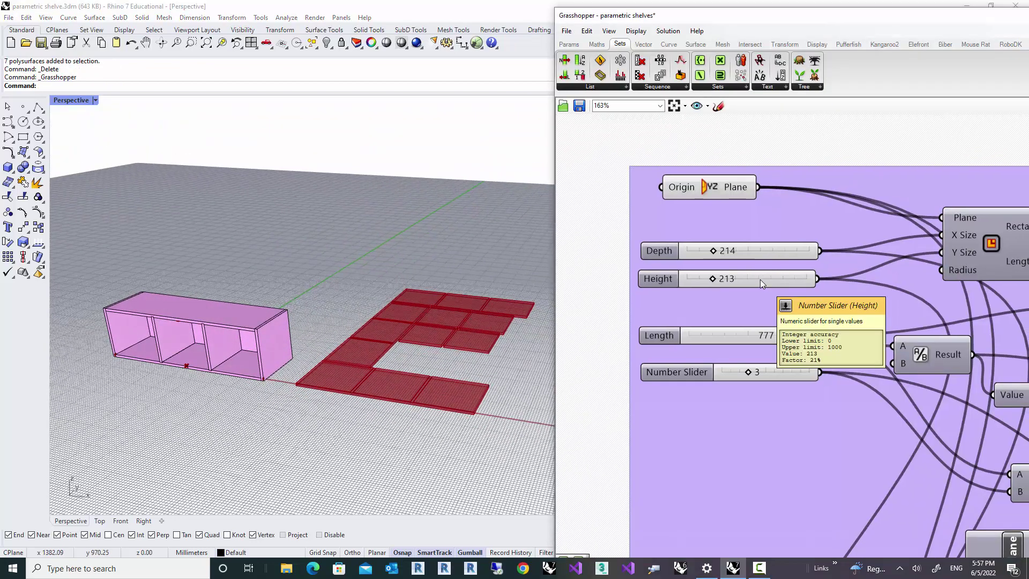
{"action": "left_click", "coordinate": [756, 279]}
{"action": "double_click", "coordinate": [755, 278]}
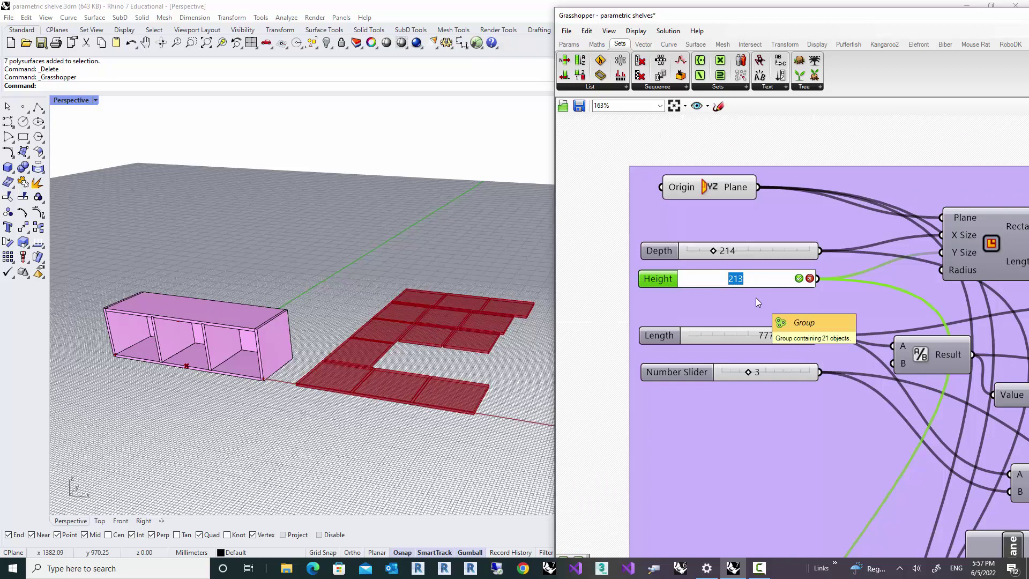
{"action": "type", "text": "300"}
{"action": "key", "text": "Return"}
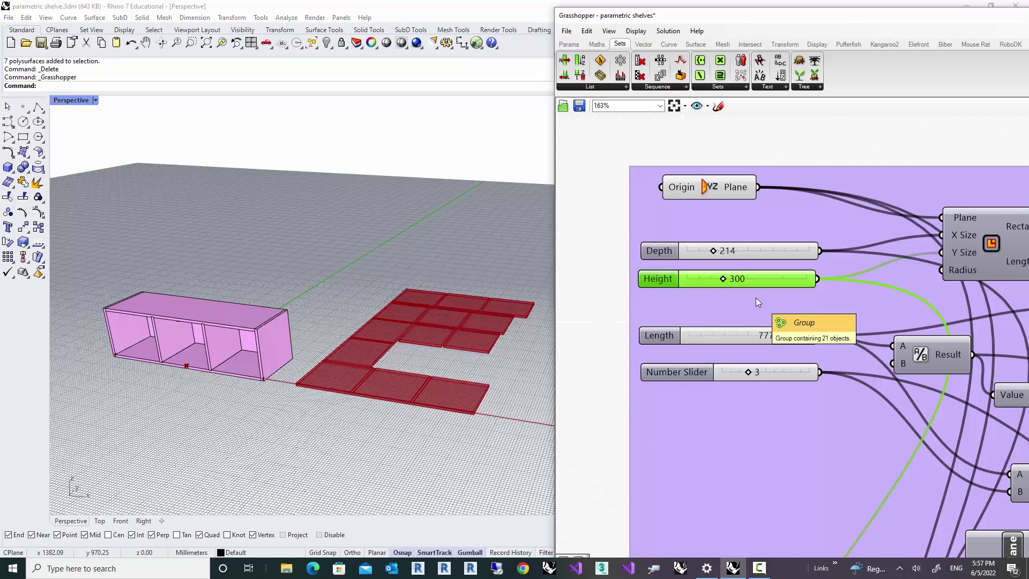
- Examine the shelf's compartments and panel joints up close from the front and the side
{"action": "scroll", "coordinate": [213, 315], "scroll_direction": "up", "scroll_amount": 3}
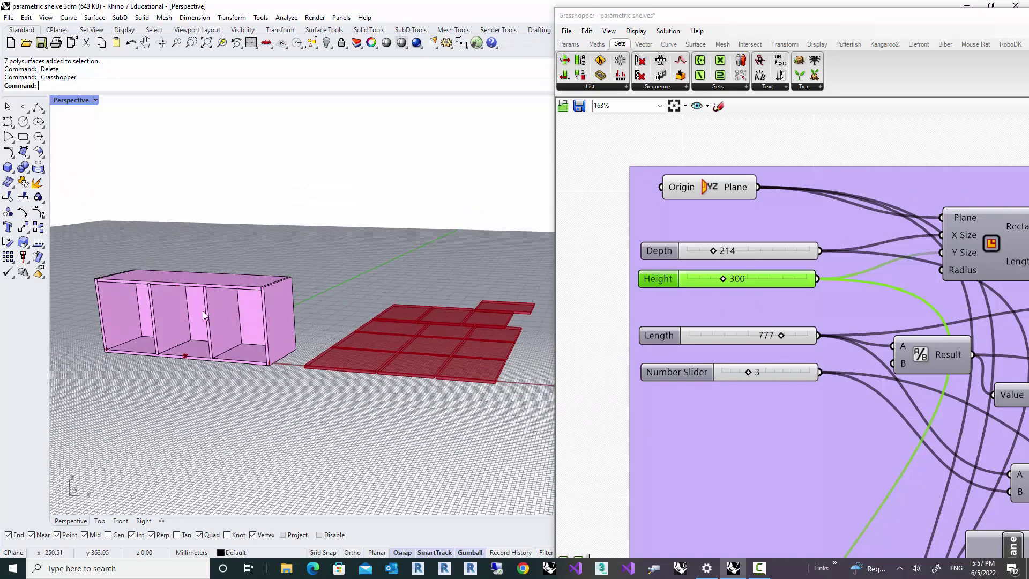
{"action": "right_click_drag", "start_coordinate": [219, 331], "coordinate": [370, 394], "text": "shift"}
{"action": "scroll", "coordinate": [429, 392], "scroll_direction": "down", "scroll_amount": 5}
{"action": "scroll", "coordinate": [293, 348], "scroll_direction": "up", "scroll_amount": 4}
{"action": "right_click_drag", "start_coordinate": [283, 379], "coordinate": [301, 323]}
{"action": "scroll", "coordinate": [303, 322], "scroll_direction": "up", "scroll_amount": 5}
{"action": "scroll", "coordinate": [374, 262], "scroll_direction": "up", "scroll_amount": 3}
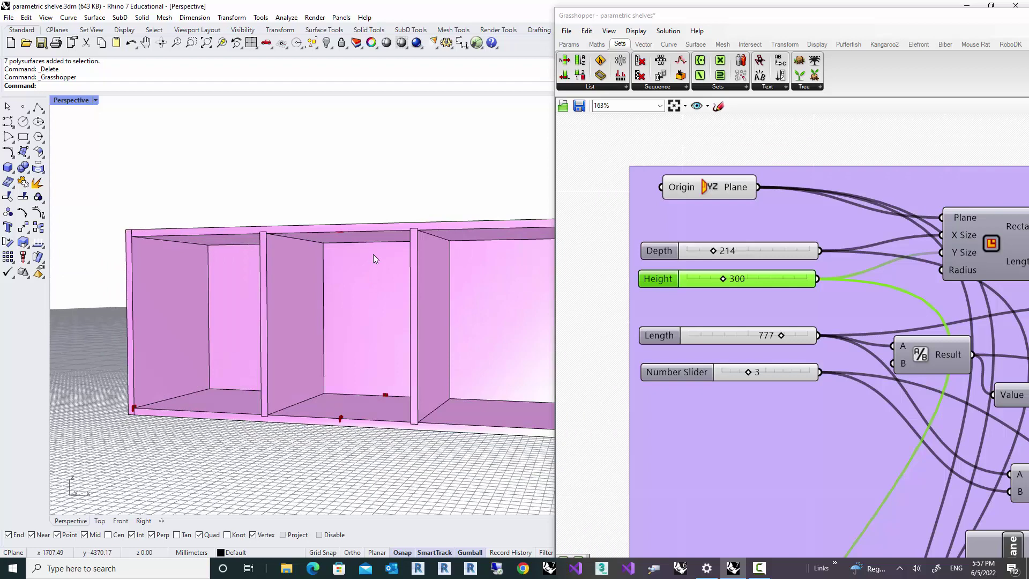
{"action": "right_click_drag", "start_coordinate": [373, 257], "coordinate": [340, 285]}
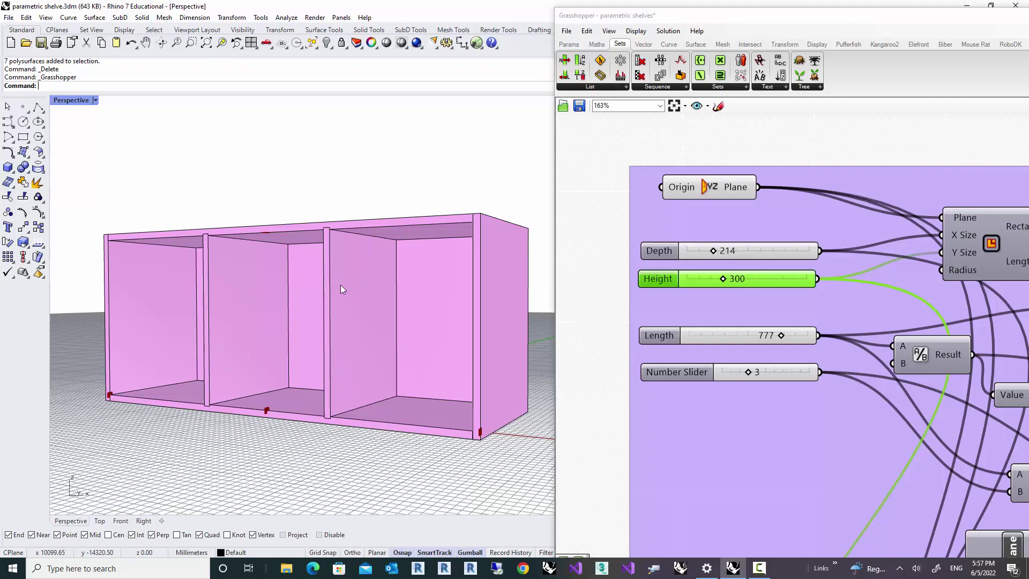
- Set the Number Slider for the shelf's compartments to 5 and shift the Grasshopper window to uncover more of its canvas
{"action": "left_click_drag", "start_coordinate": [748, 372], "coordinate": [774, 394]}
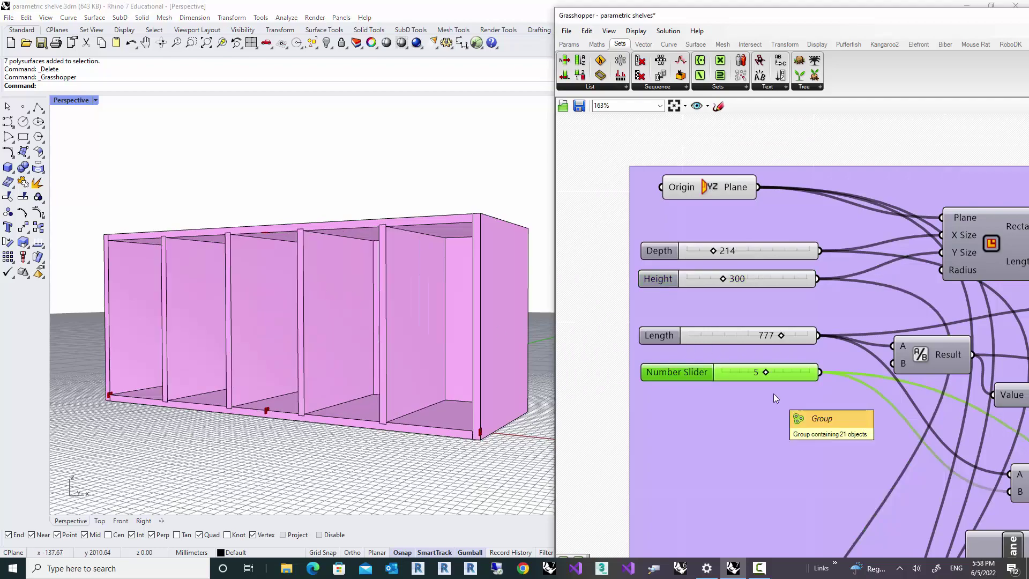
{"action": "scroll", "coordinate": [370, 368], "scroll_direction": "down", "scroll_amount": 5}
{"action": "right_click_drag", "start_coordinate": [369, 369], "coordinate": [378, 330]}
{"action": "scroll", "coordinate": [369, 385], "scroll_direction": "up", "scroll_amount": 5}
{"action": "left_click_drag", "start_coordinate": [777, 28], "coordinate": [662, 29]}
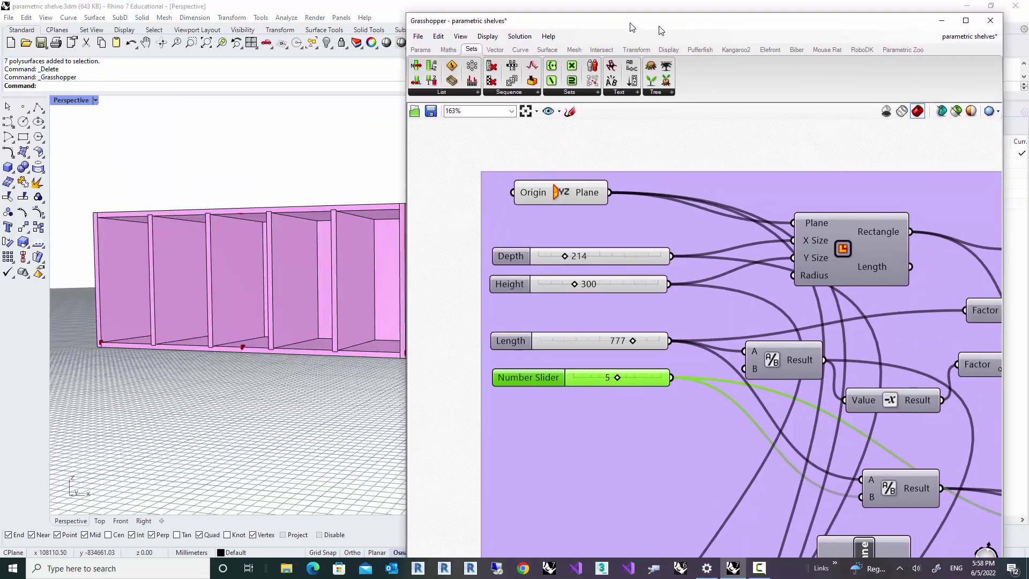